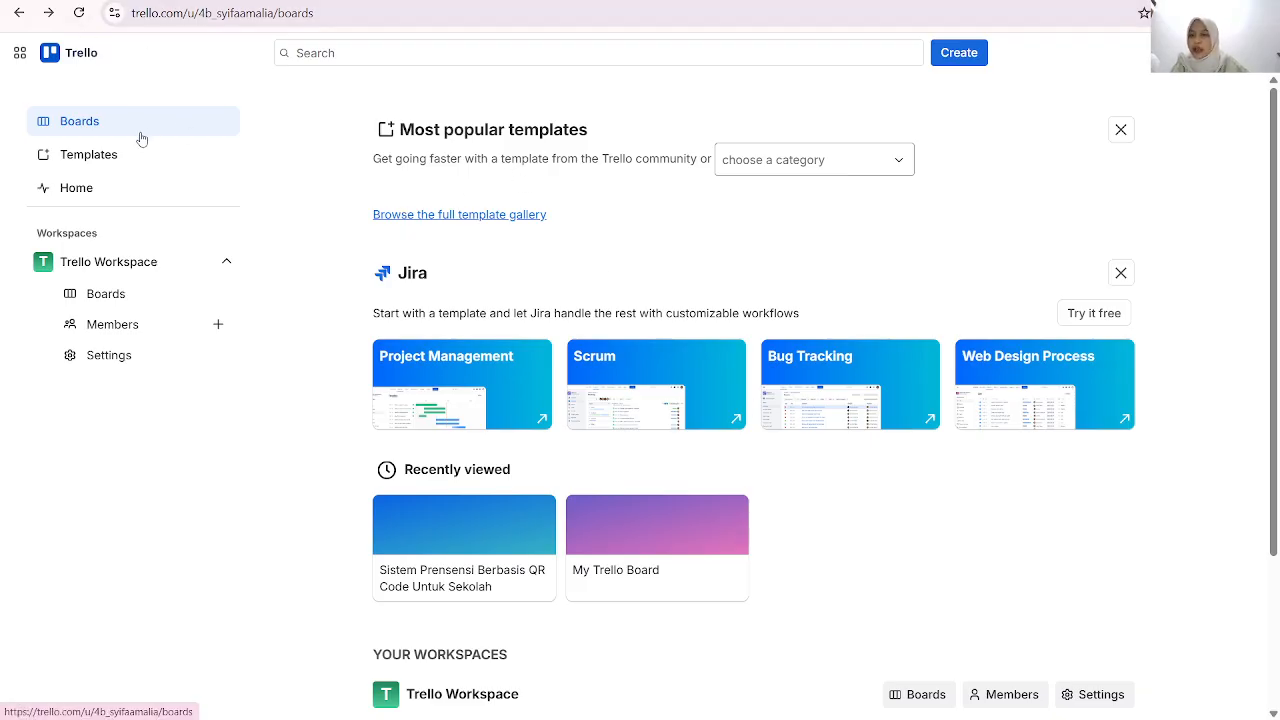
# Try to start a new board in Trello Workspace, and reopen Trello from the Atlassian home page
pyautogui.scroll(-2, 357, 191)
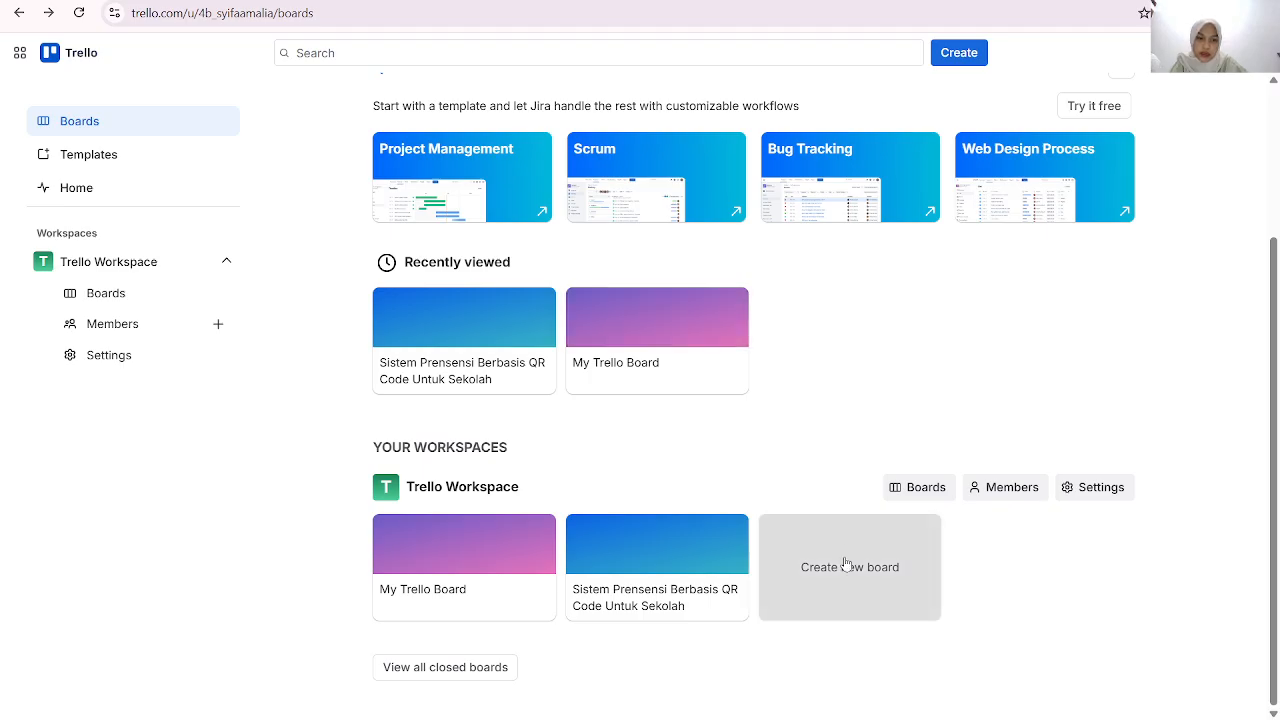
pyautogui.click(845, 565)
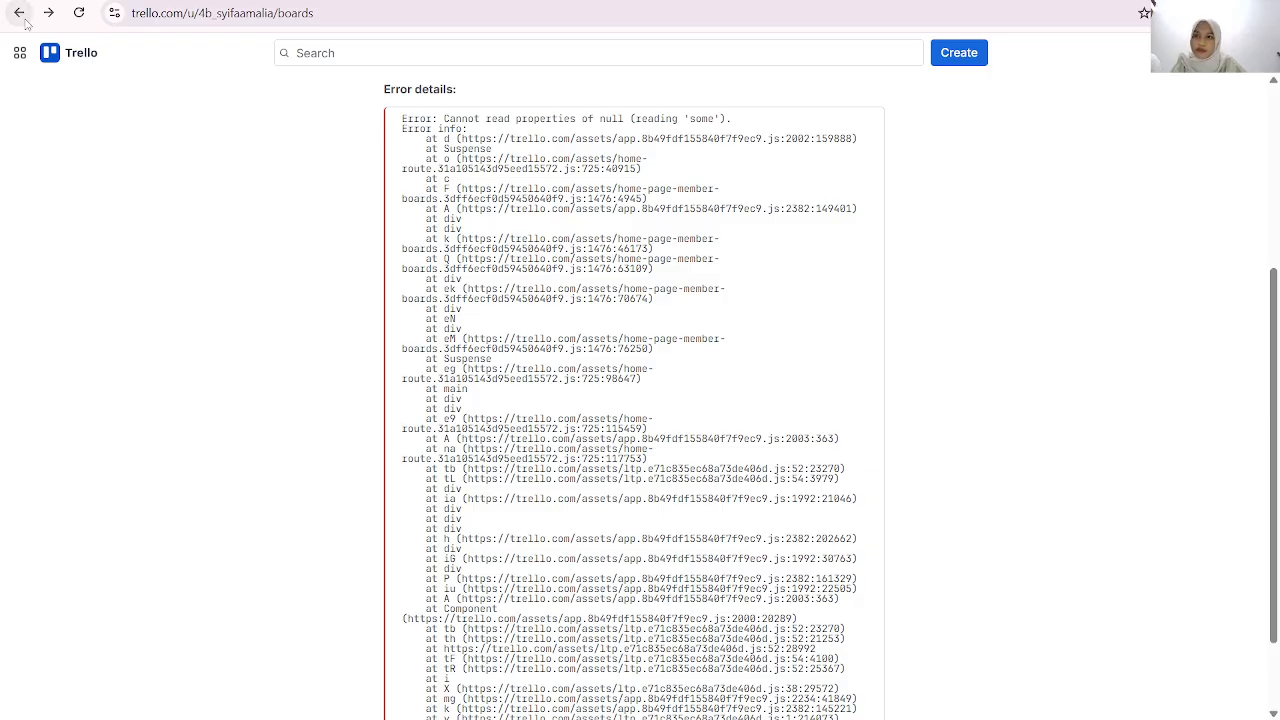
pyautogui.click(25, 22)
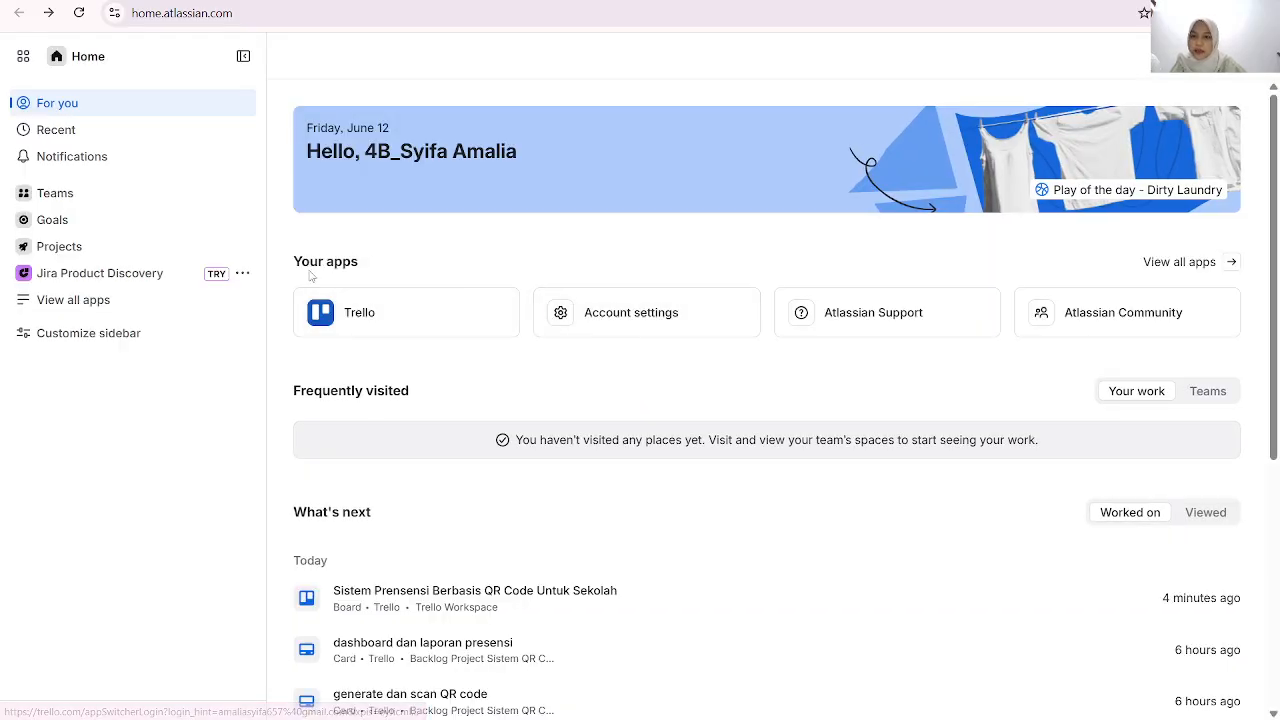
pyautogui.click(366, 316)
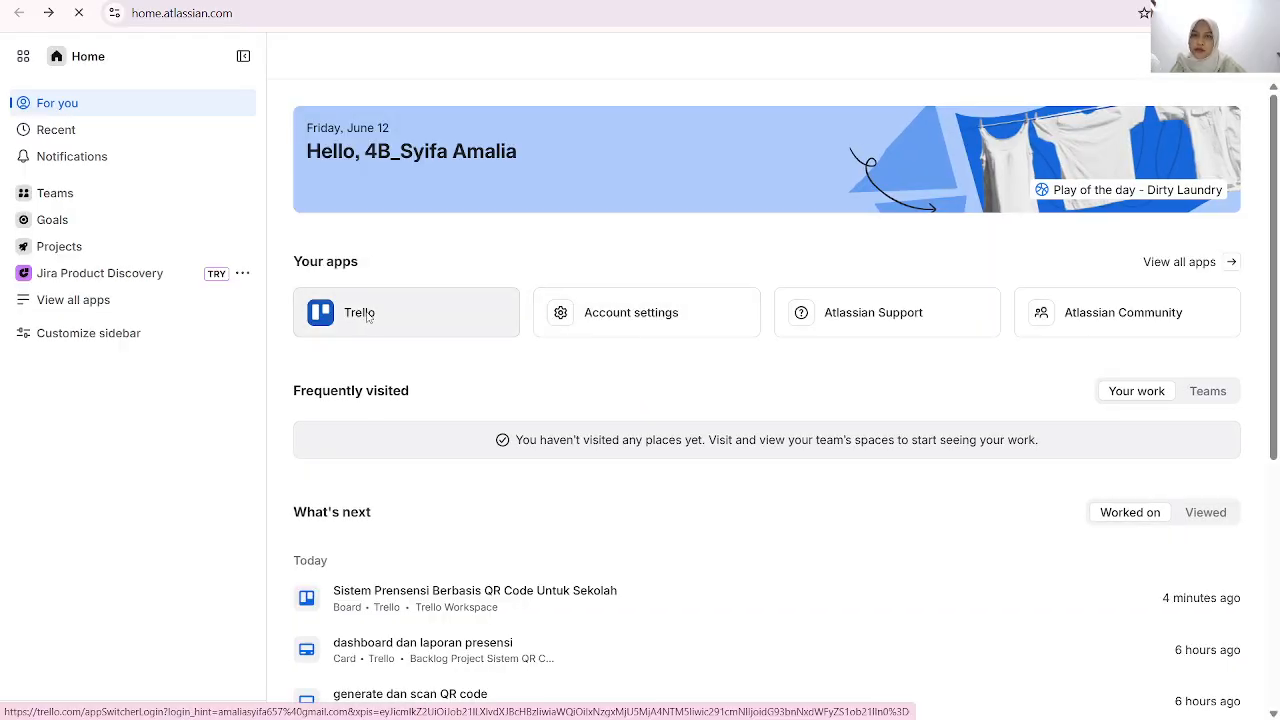
# Start a new board in Trello Workspace and choose the blue-to-teal gradient background
pyautogui.scroll(-1, 366, 317)
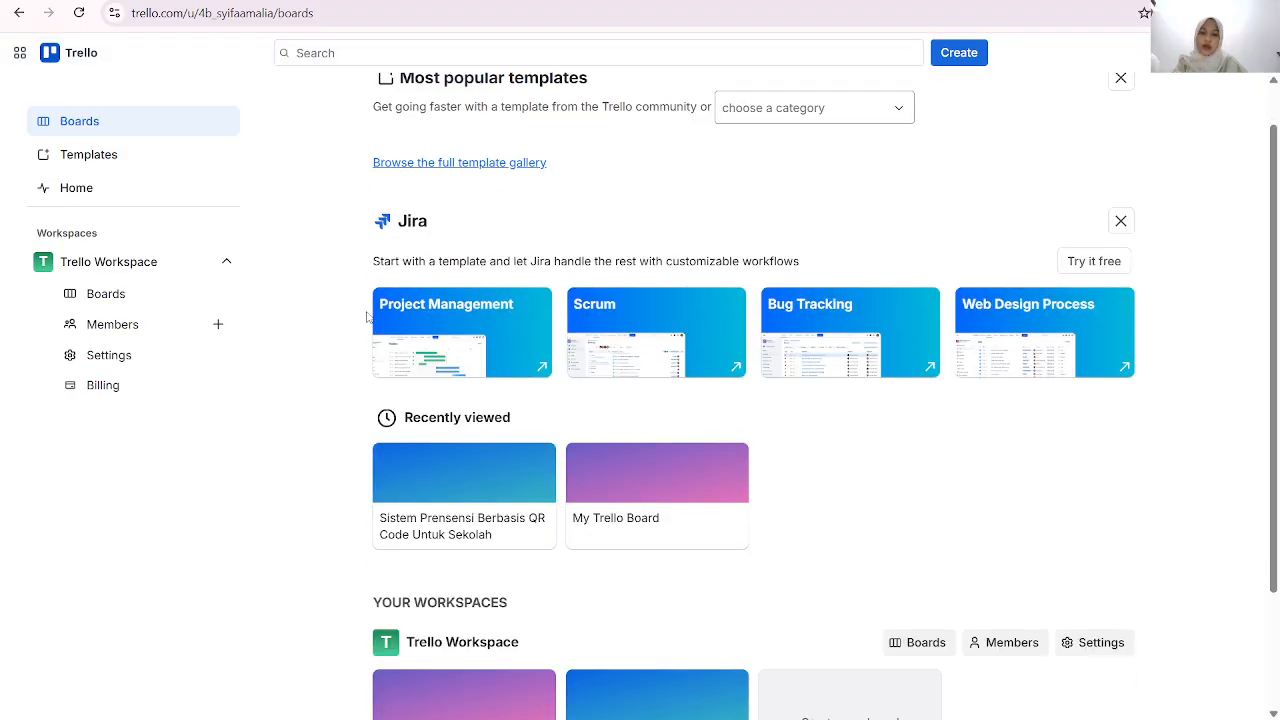
pyautogui.scroll(-3, 760, 440)
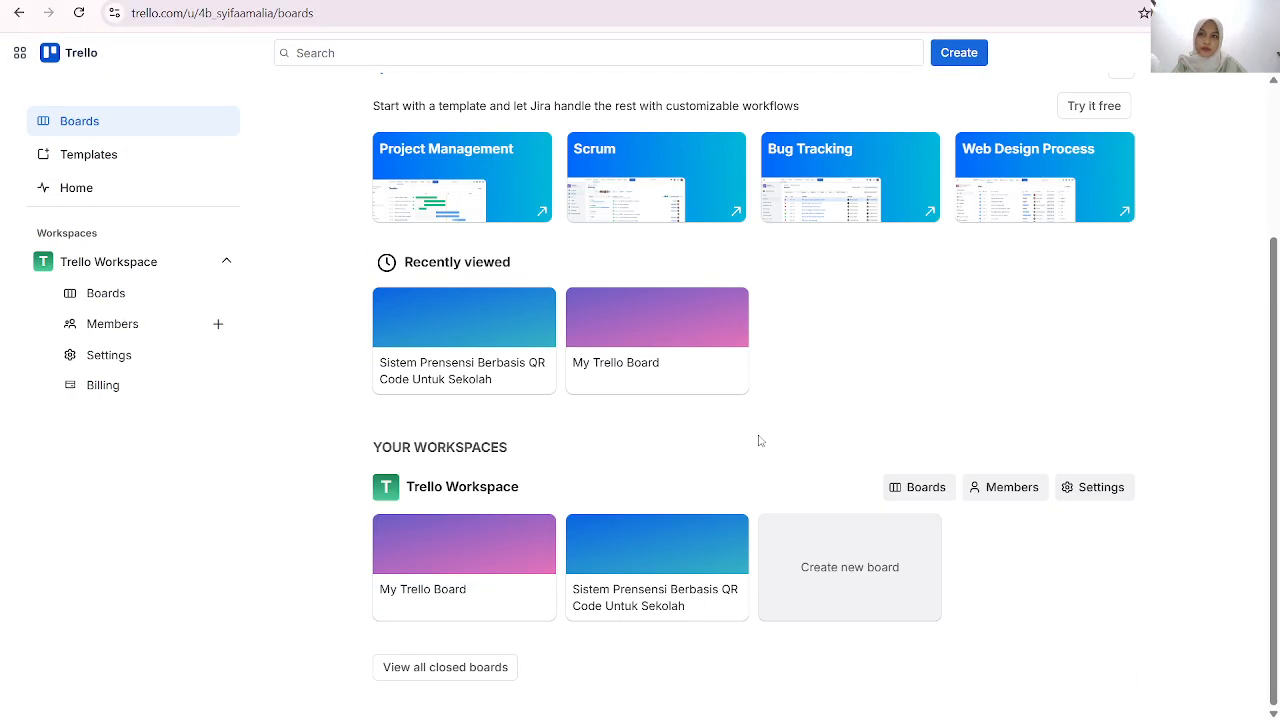
pyautogui.click(884, 574)
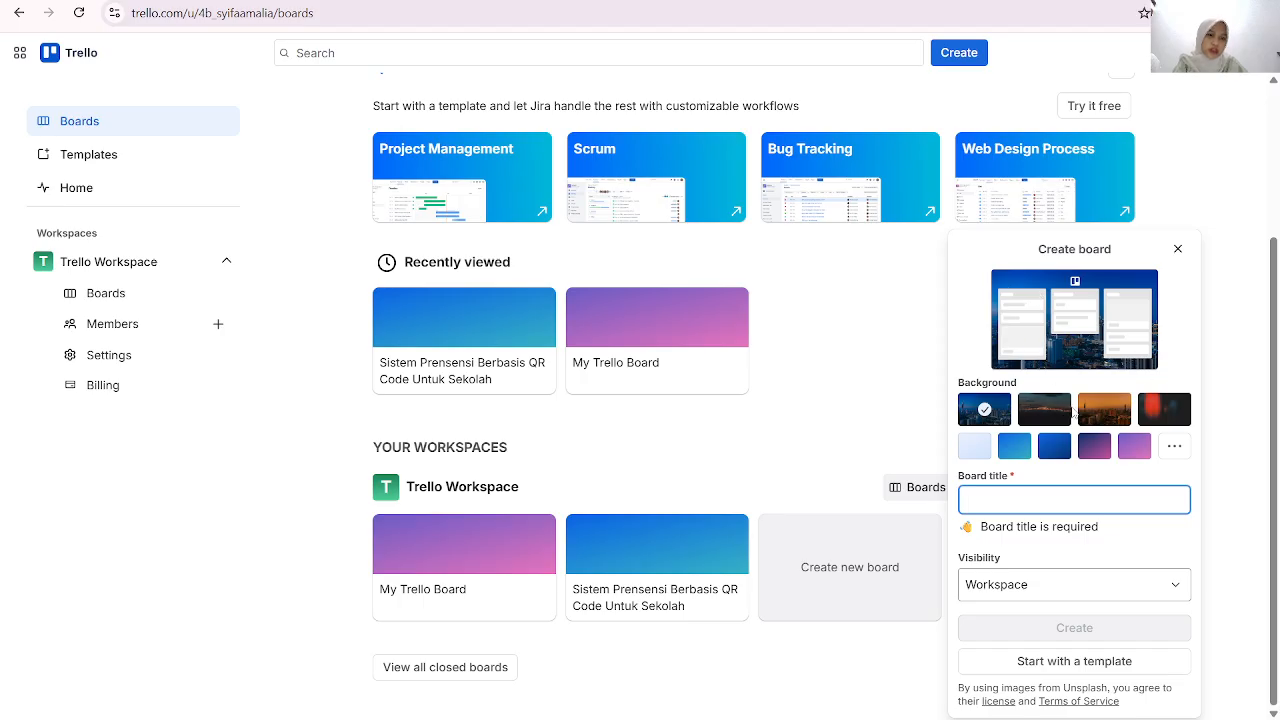
pyautogui.click(1014, 447)
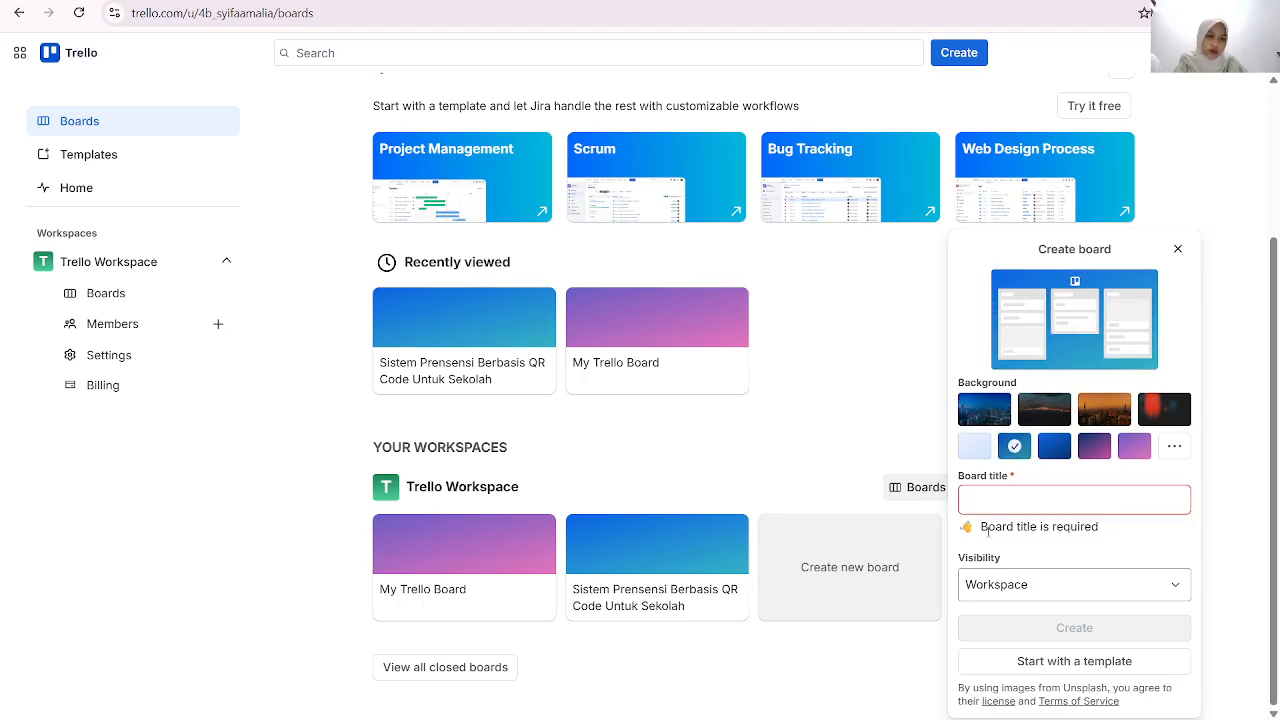
# Enter "Sistem Presensi Berbasis QR Code Untuk Sekolah" as the new board's title
pyautogui.click(989, 493)
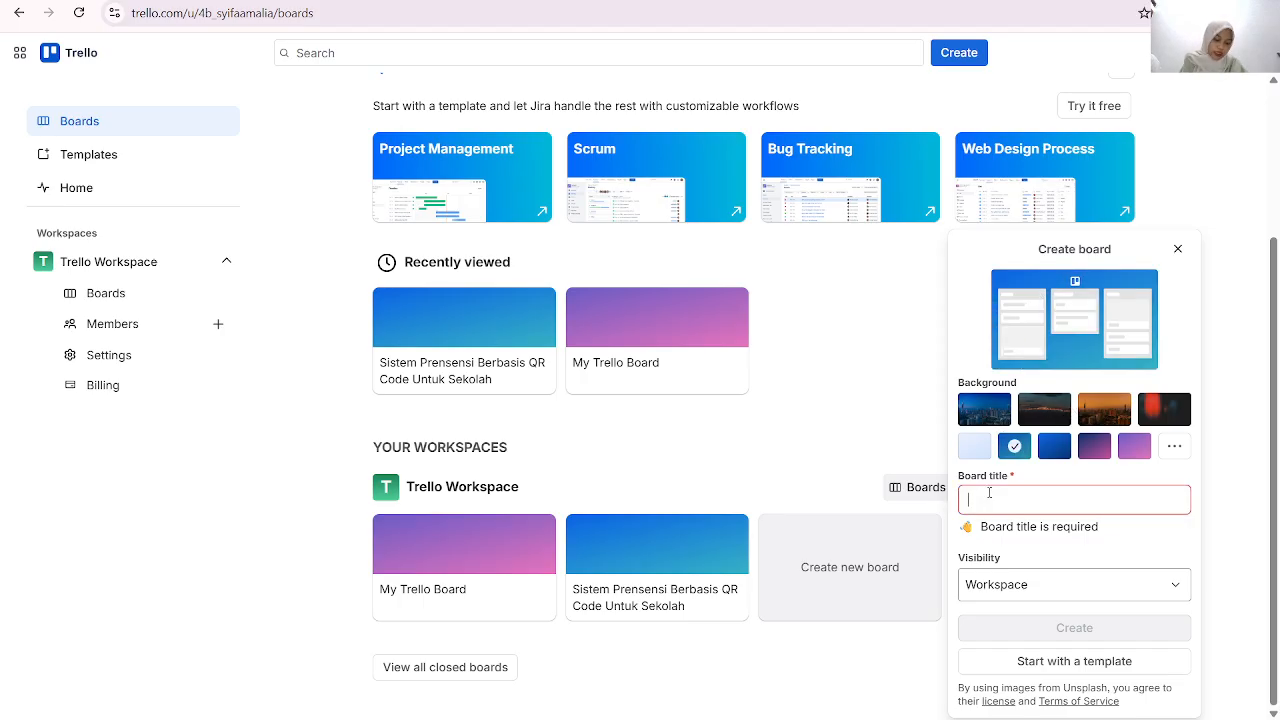
pyautogui.write('Si')
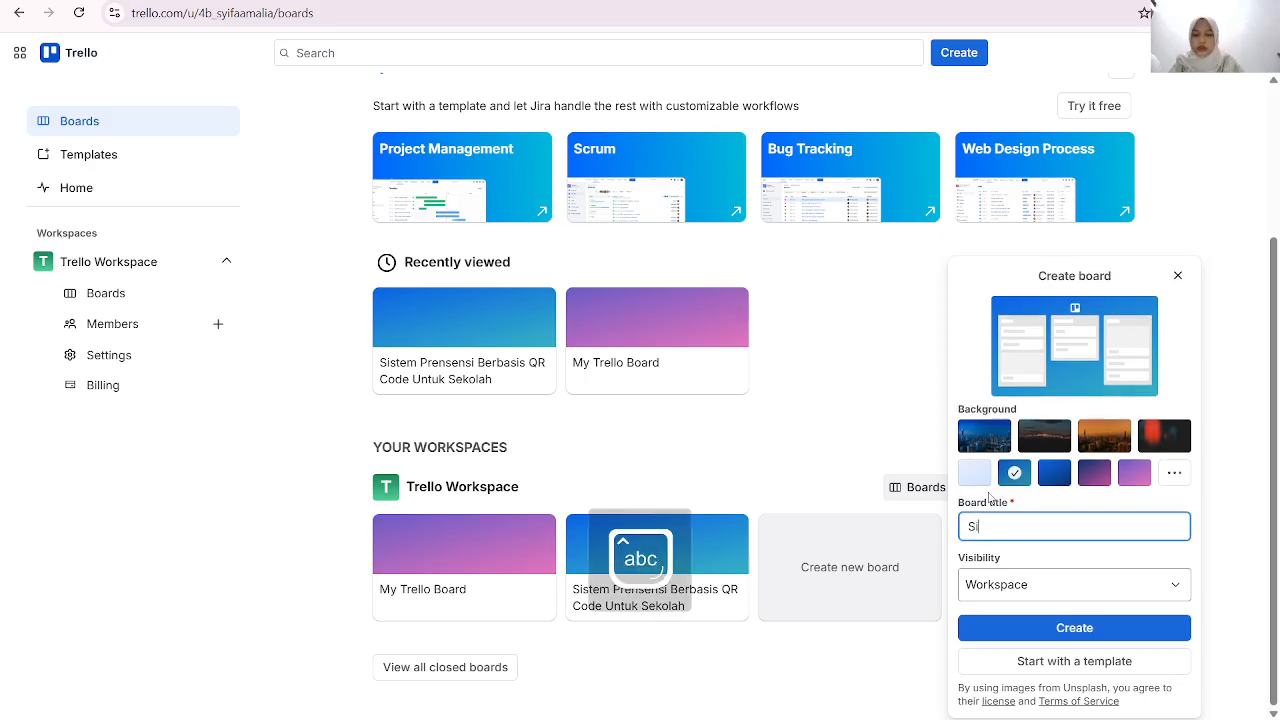
pyautogui.write('stem P')
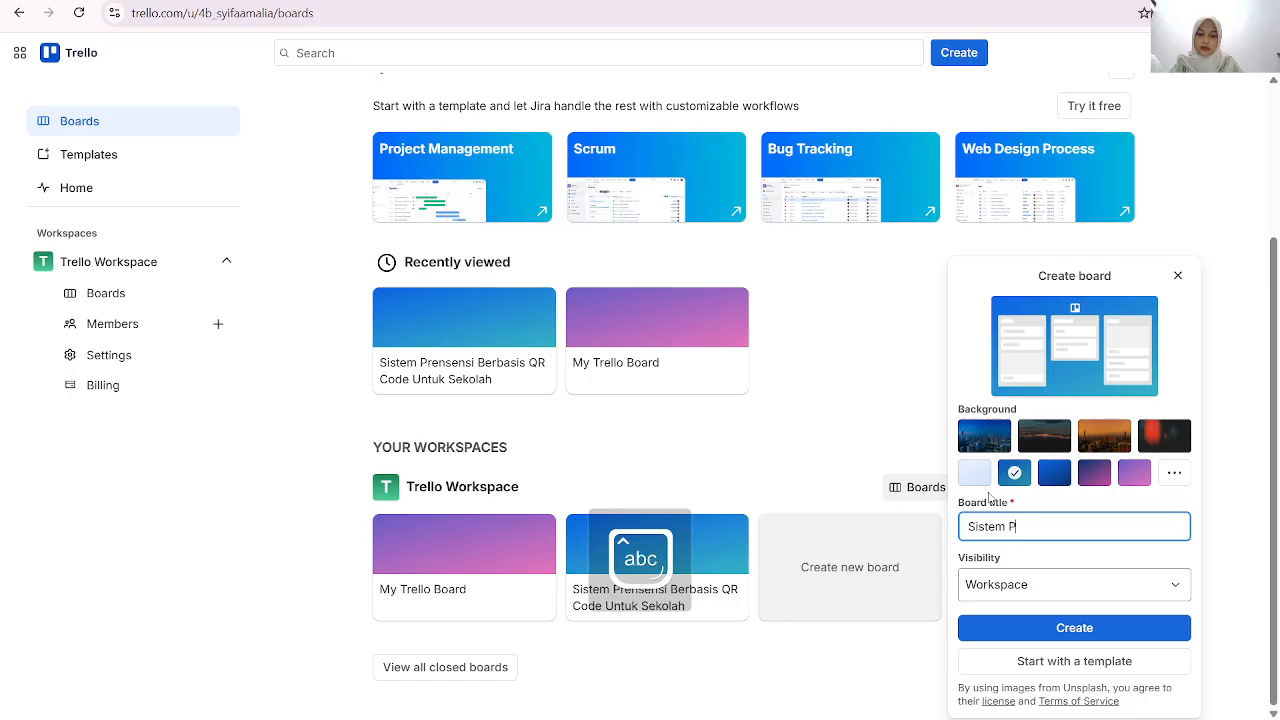
pyautogui.write('resensi')
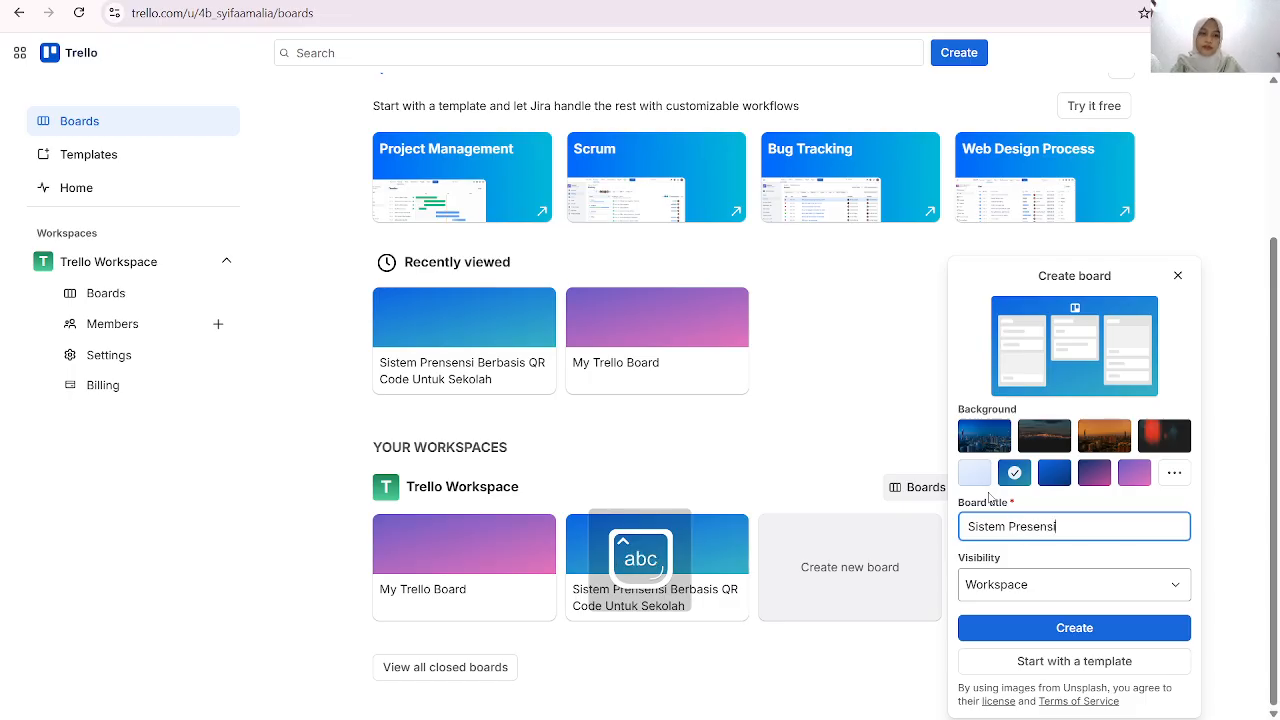
pyautogui.press('capslock')
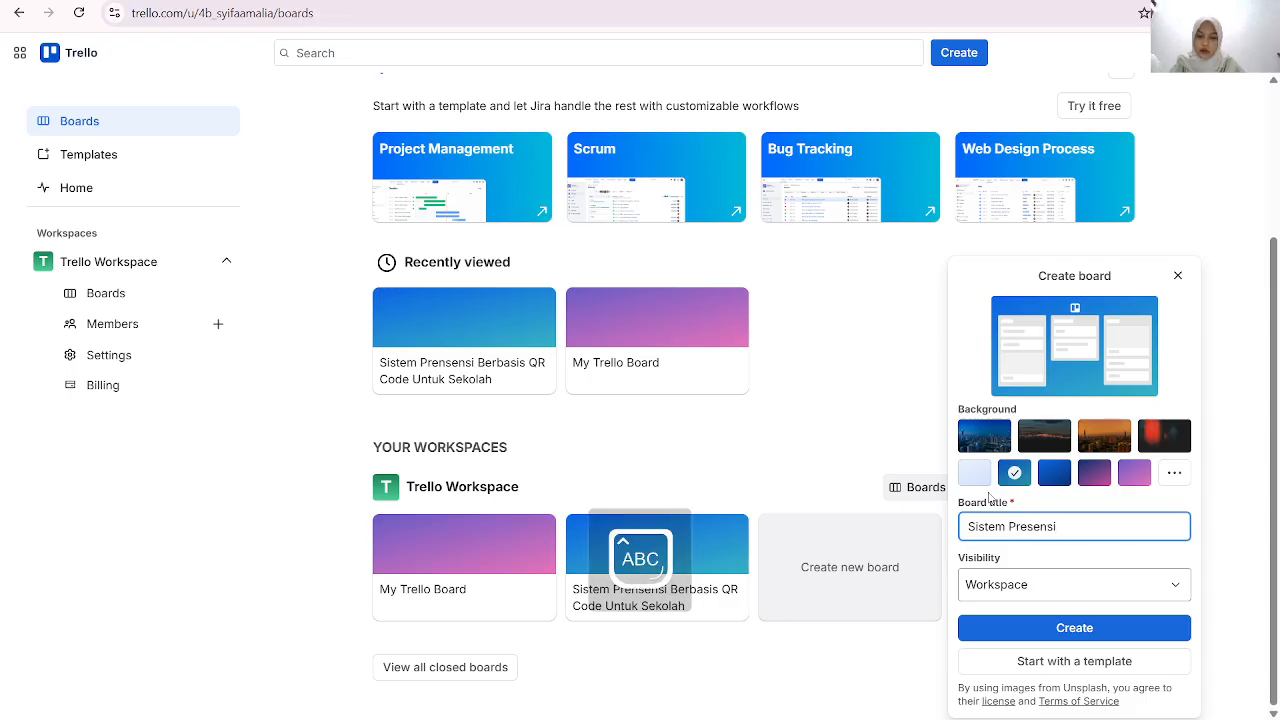
pyautogui.write('B')
pyautogui.press('capslock')
pyautogui.write('erb')
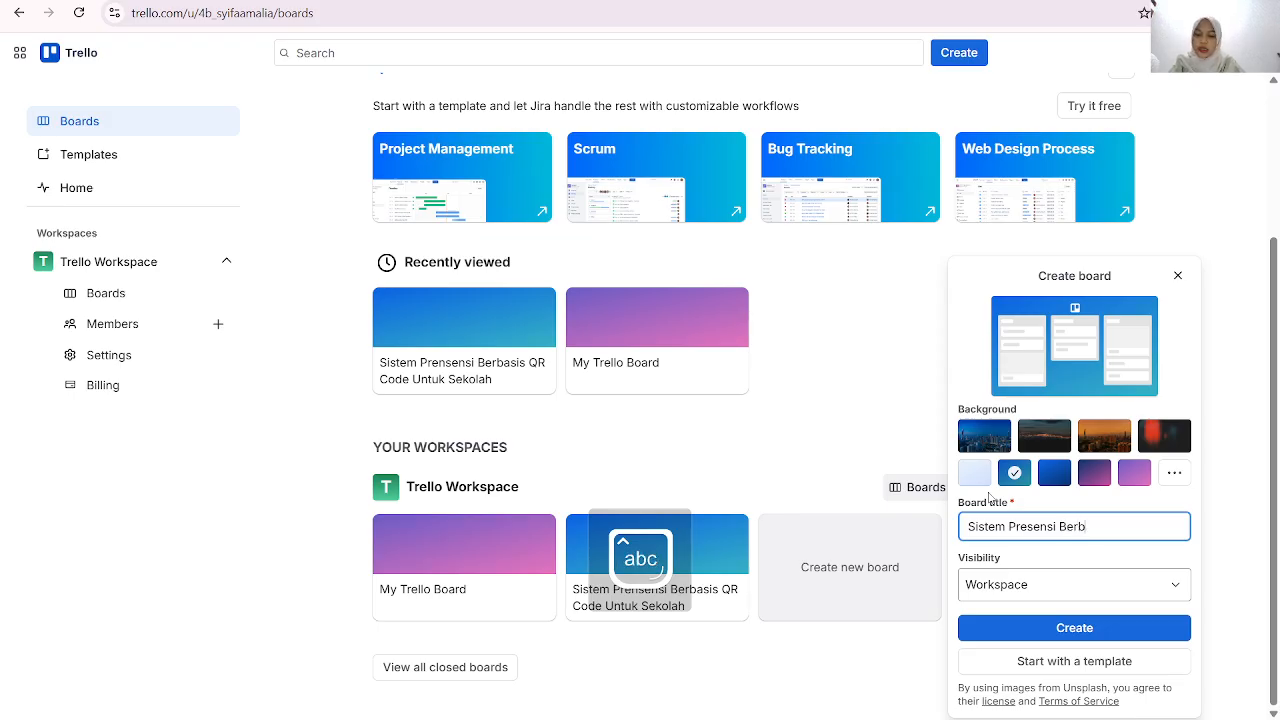
pyautogui.write('asis')
pyautogui.press('capslock')
pyautogui.write('QR C')
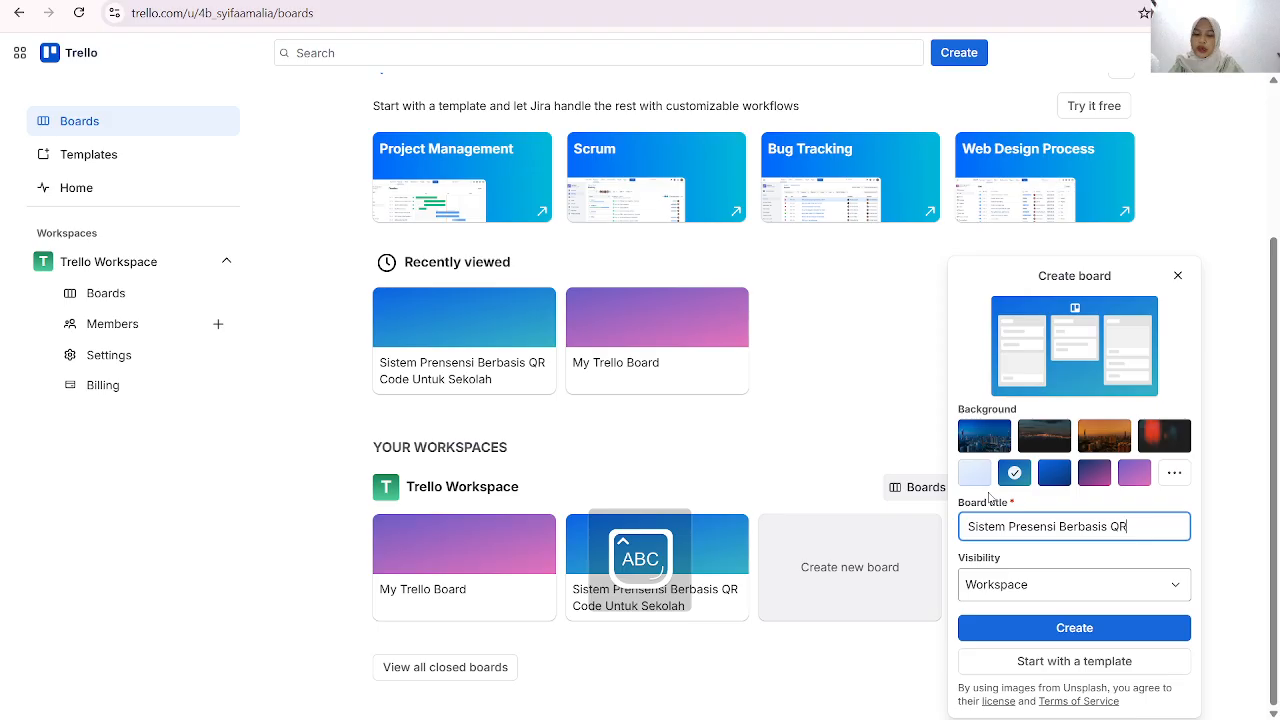
pyautogui.press('capslock')
pyautogui.write('ode')
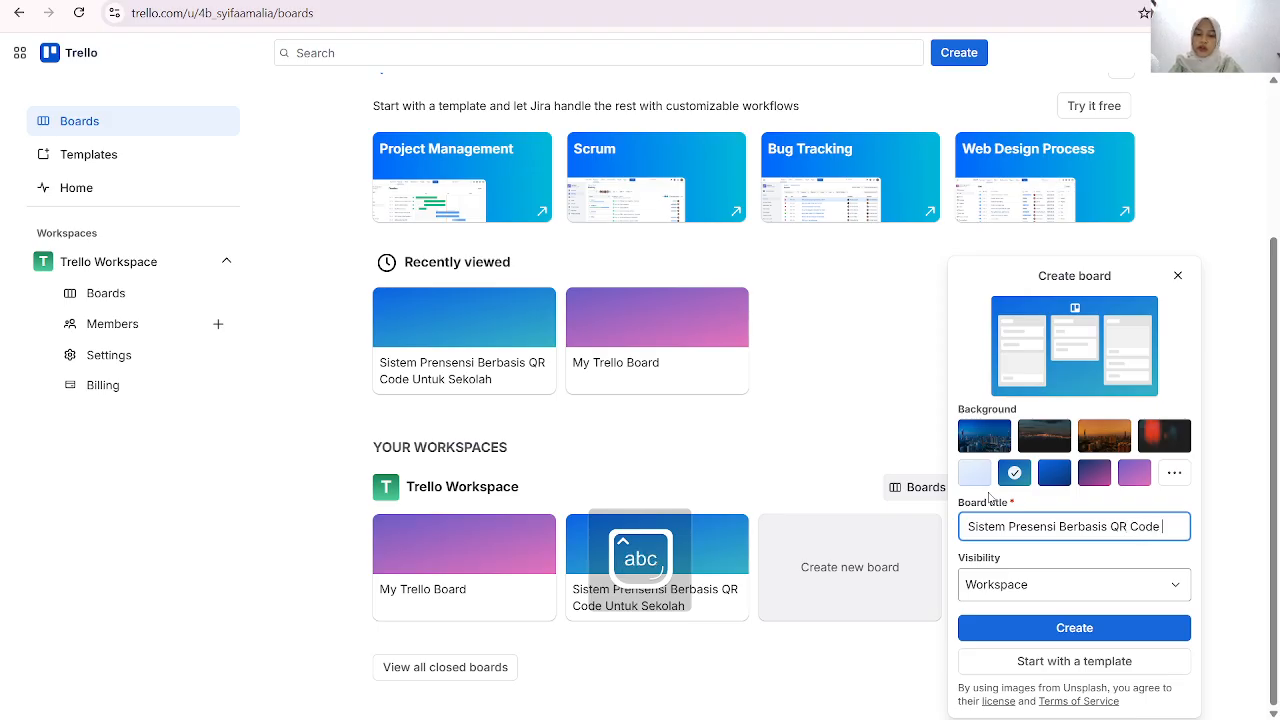
pyautogui.press('capslock')
pyautogui.write('U')
pyautogui.press('capslock')
pyautogui.write('ntuk')
pyautogui.press('capslock')
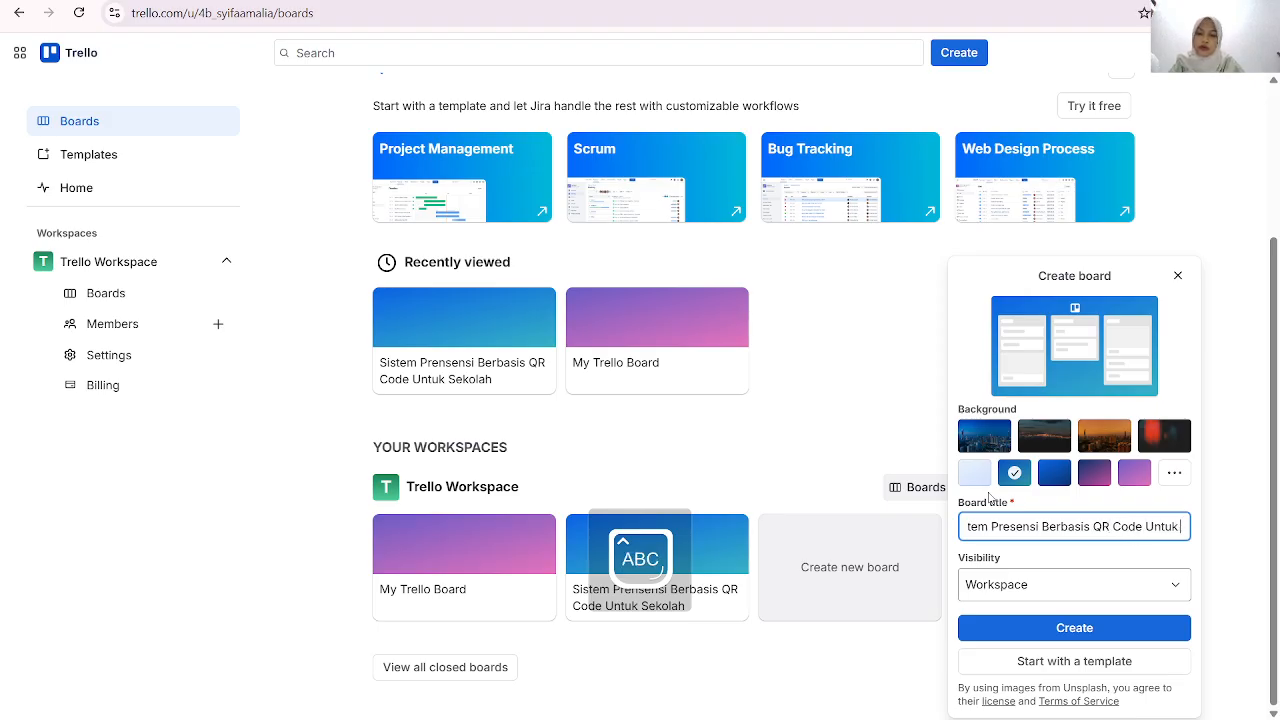
pyautogui.write('S')
pyautogui.press('capslock')
pyautogui.write('ekolah')
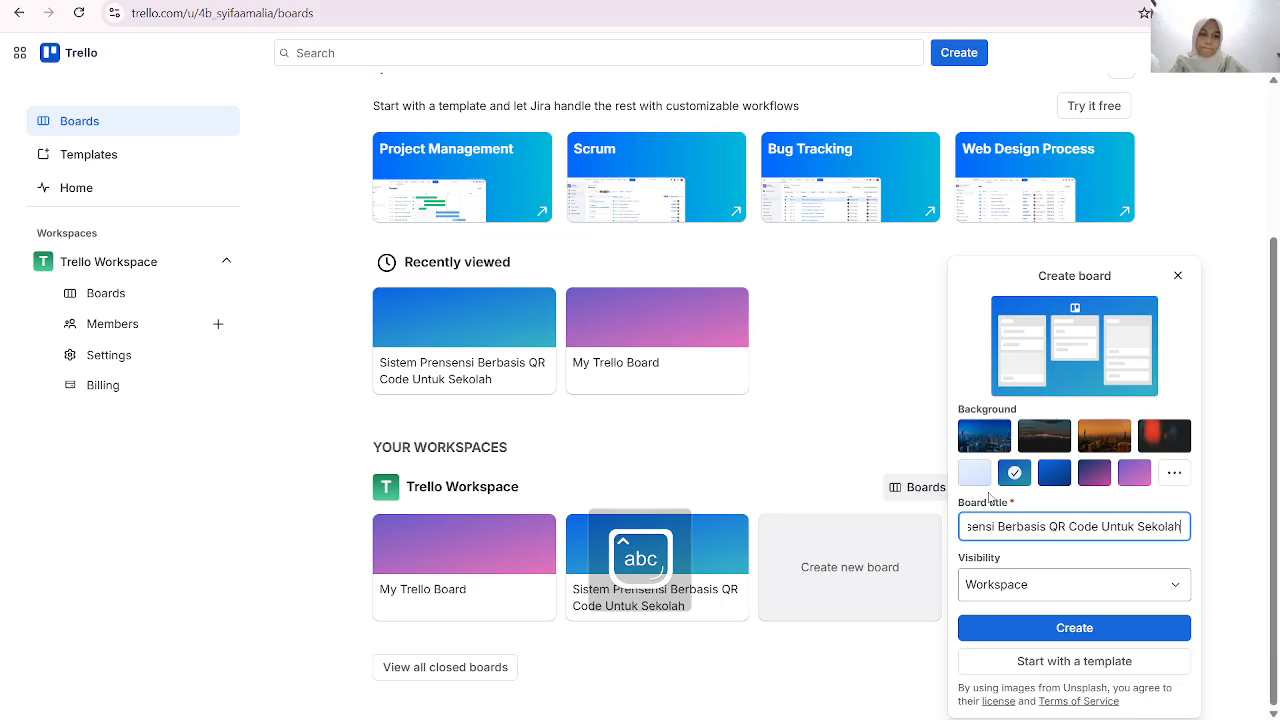
# Keep the visibility at Workspace with the blue-to-teal background and create the board
pyautogui.click(986, 582)
pyautogui.click(1006, 478)
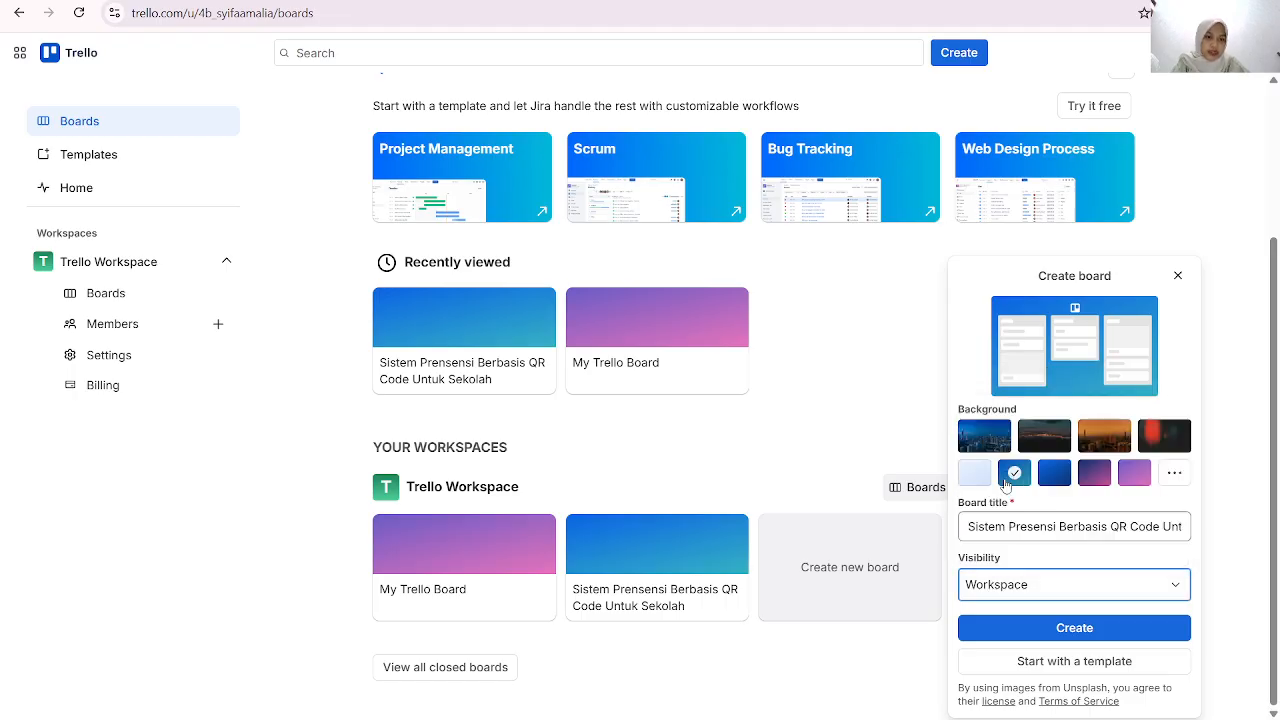
pyautogui.click(988, 628)
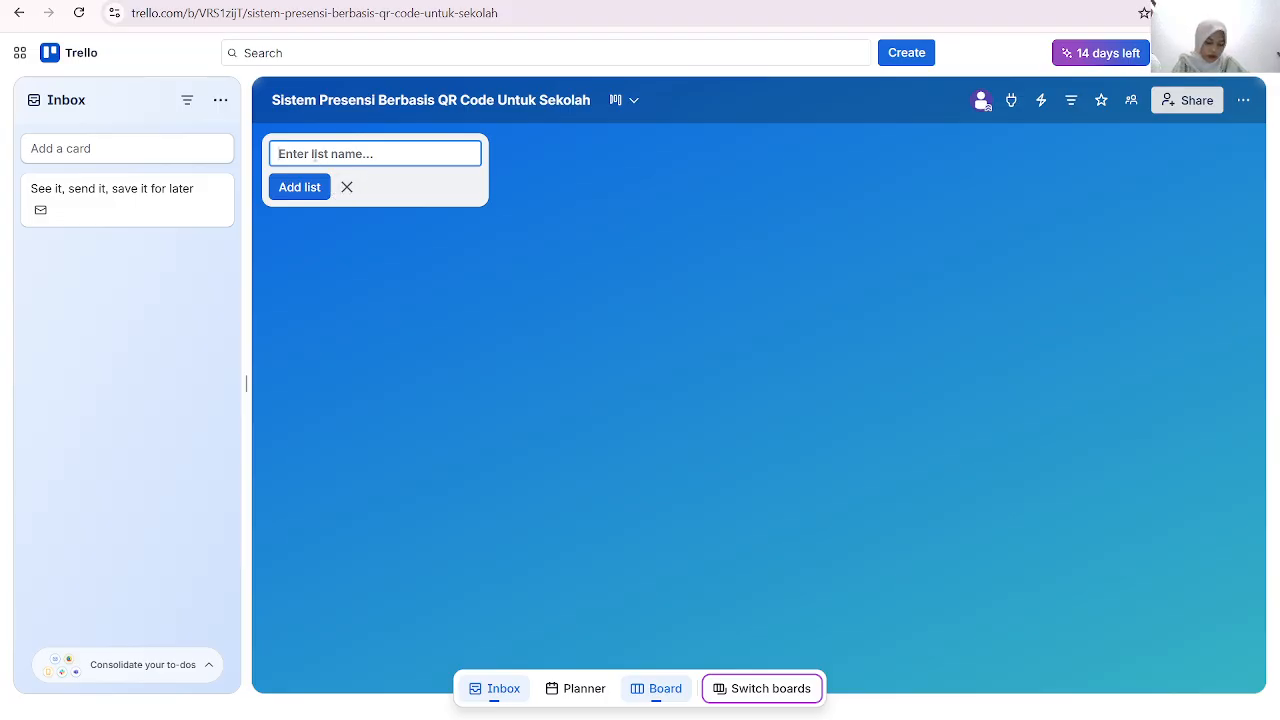
# Add two lists named "Backlog" and "To Do" to the empty board
pyautogui.write('Bck')
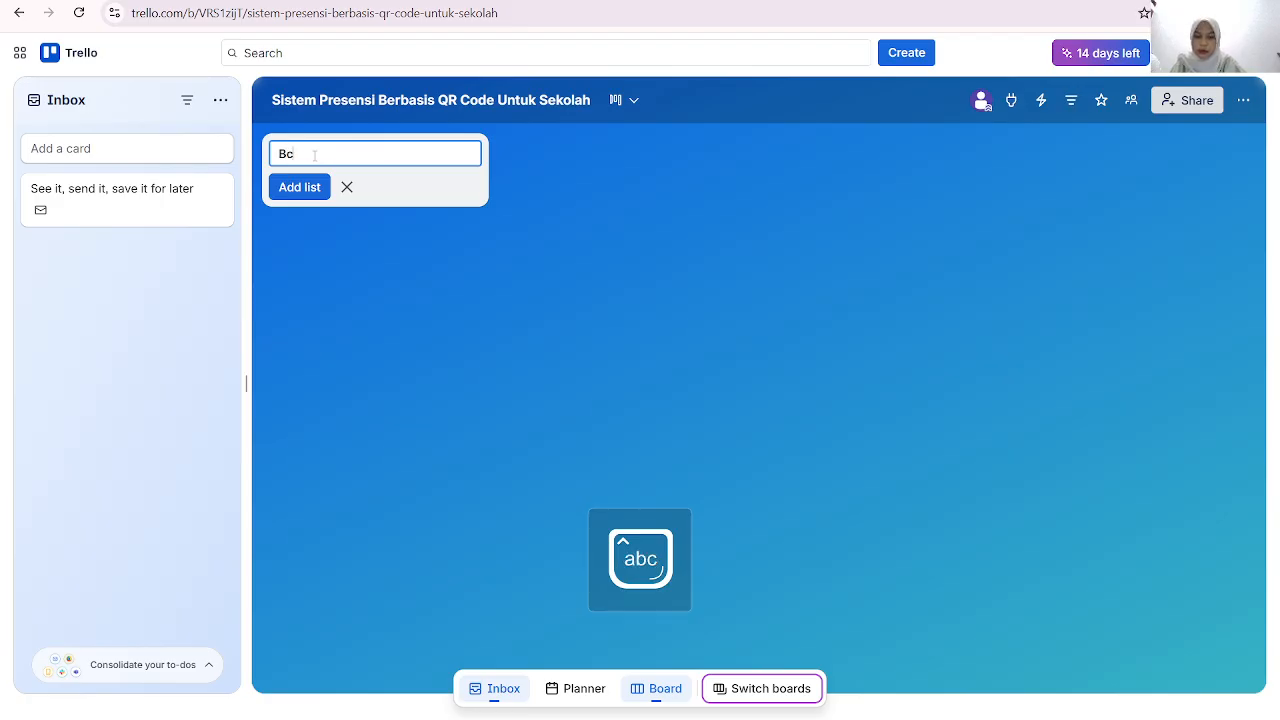
pyautogui.press('BackSpace')
pyautogui.press('BackSpace')
pyautogui.write('acklog')
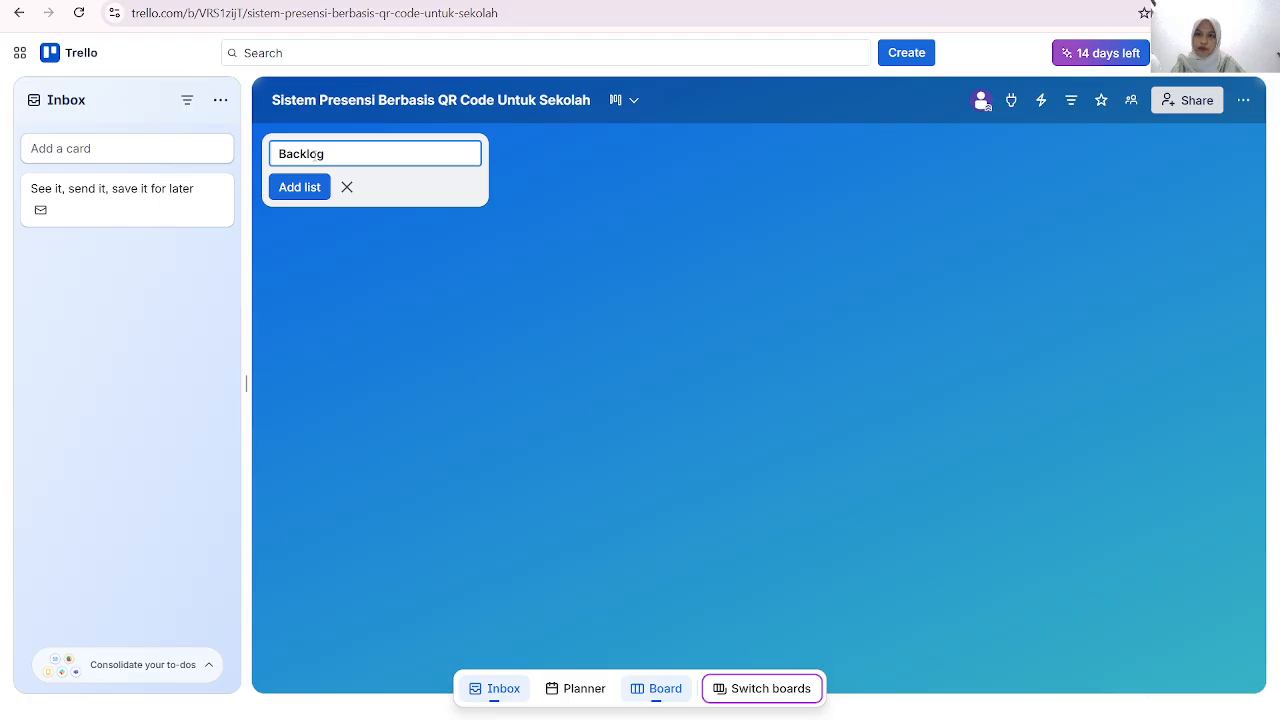
pyautogui.press('Return')
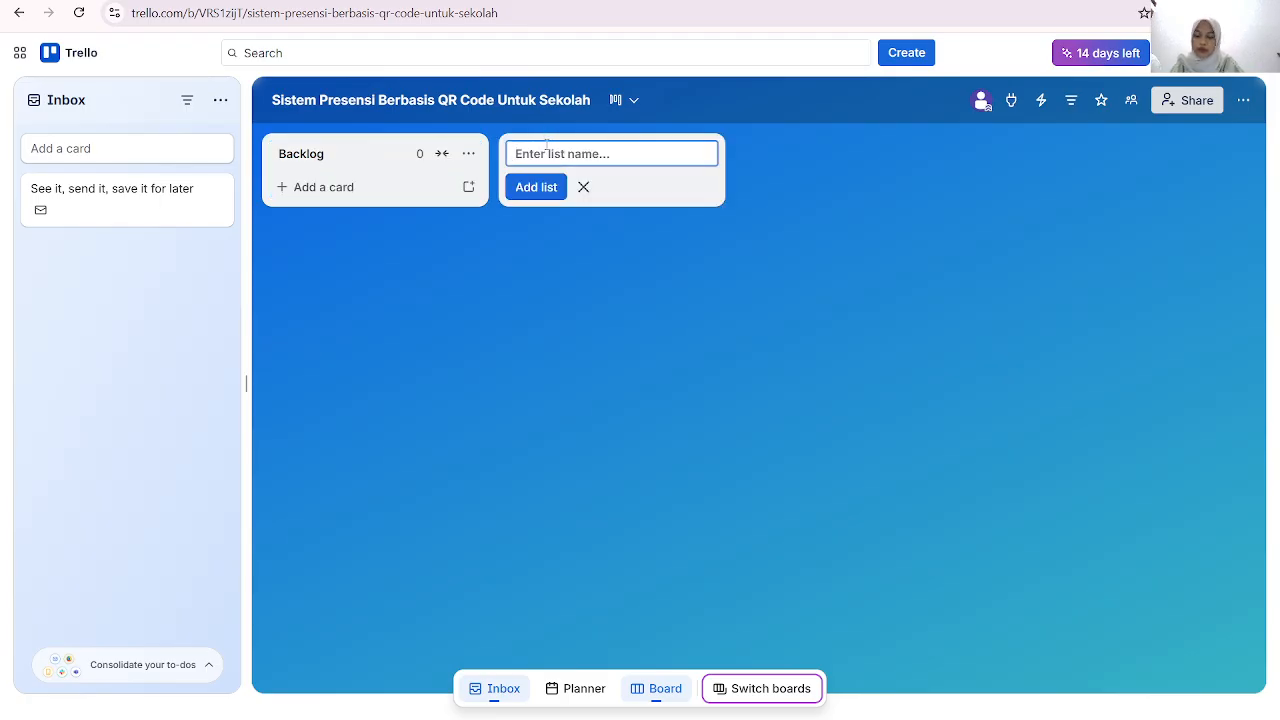
pyautogui.write('To Do')
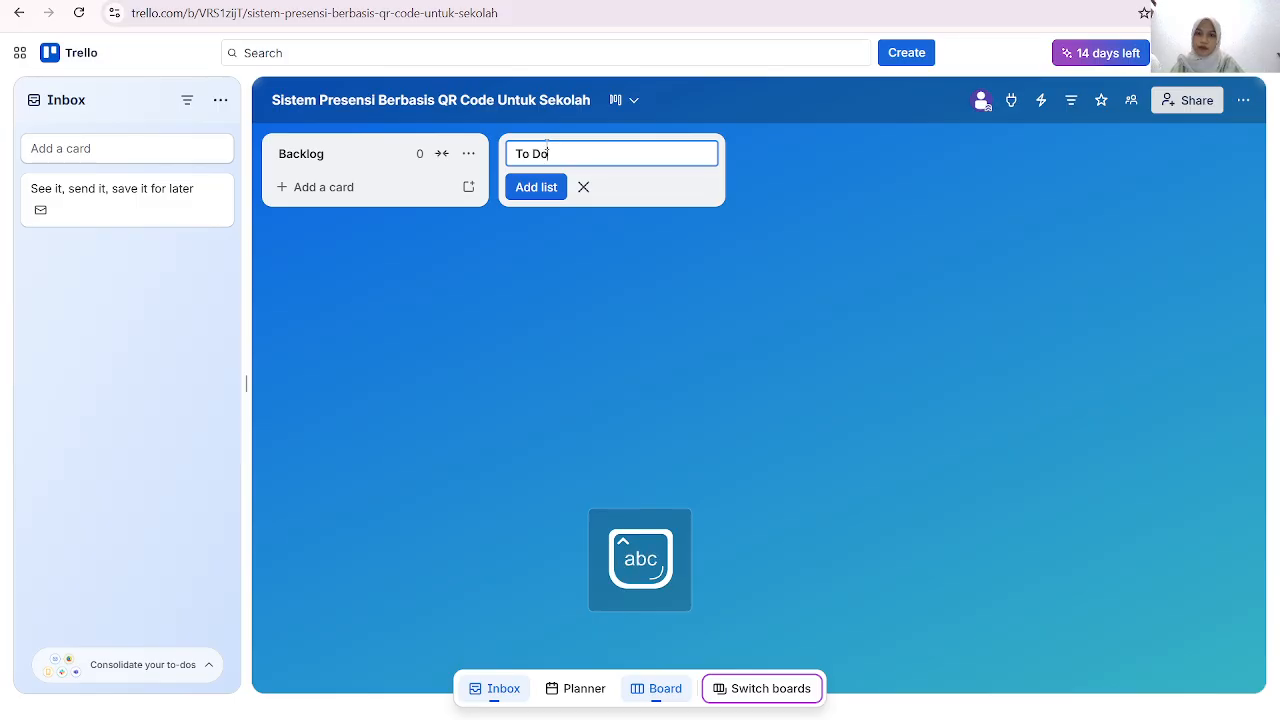
pyautogui.press('Return')
# Add two more lists named "Doing" and "Done" after To Do, and end list entry
pyautogui.write('D')
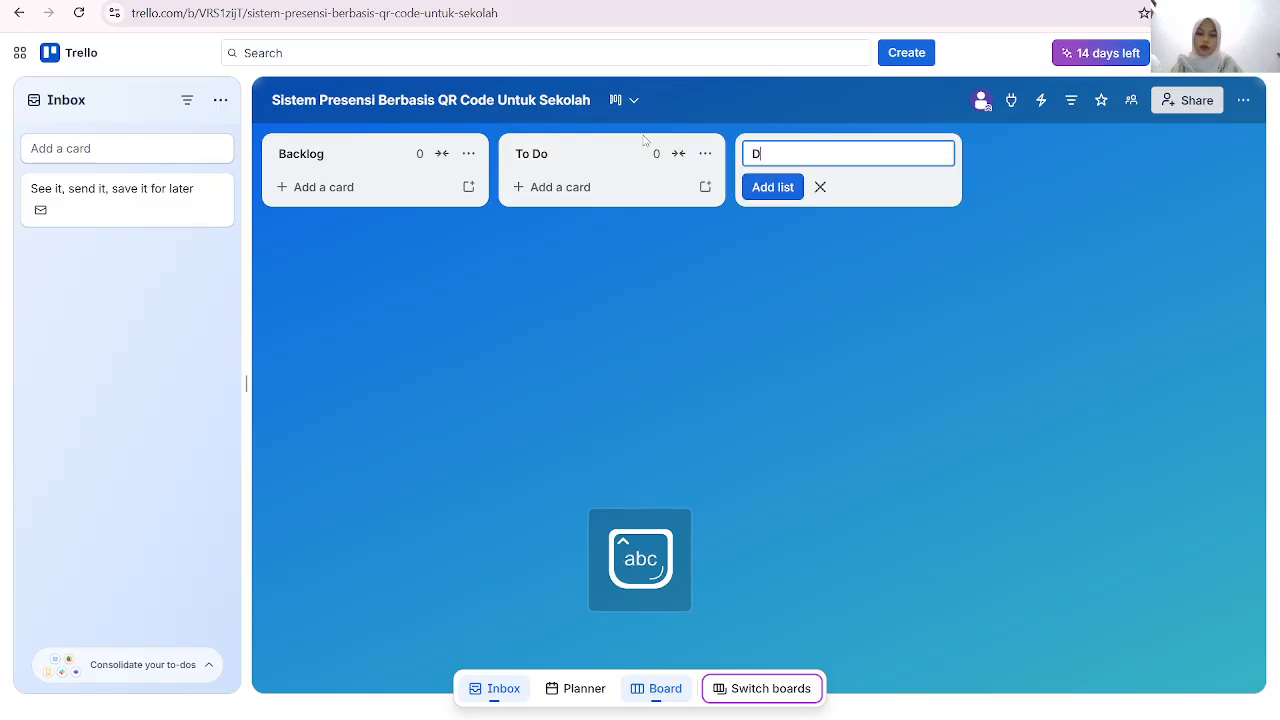
pyautogui.write('oing')
pyautogui.press('Return')
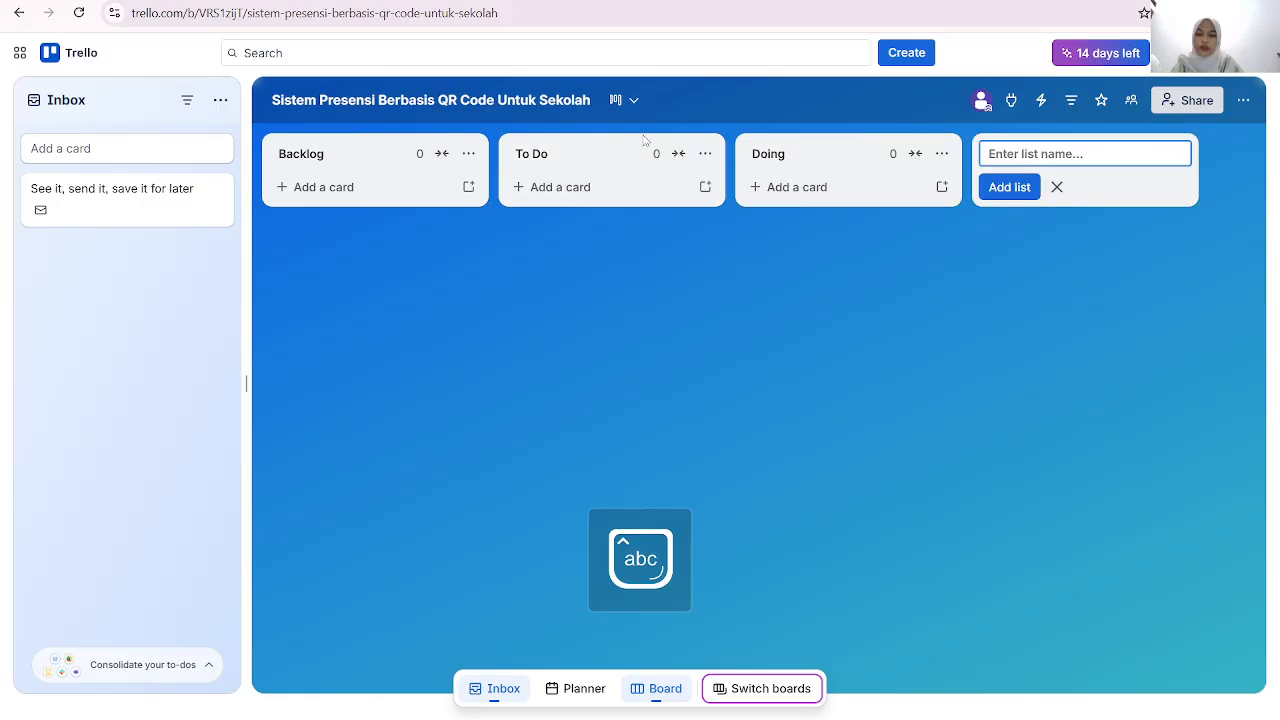
pyautogui.write('Done')
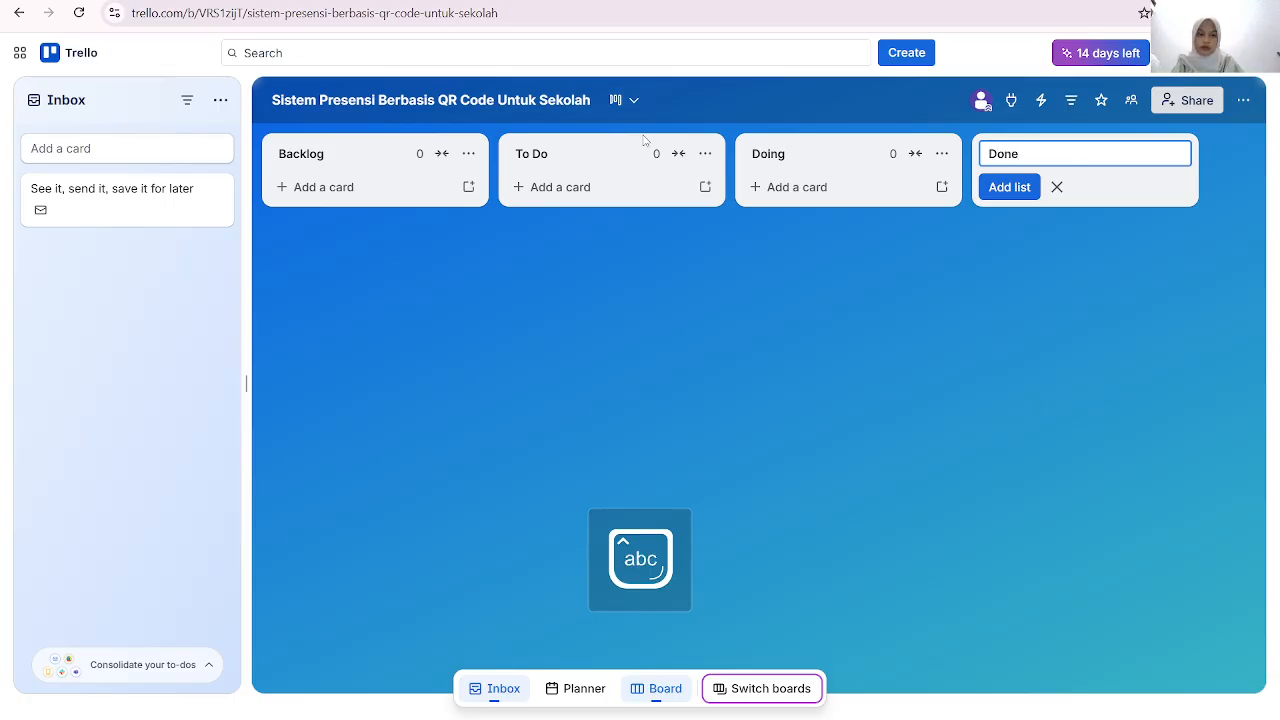
pyautogui.press('Return')
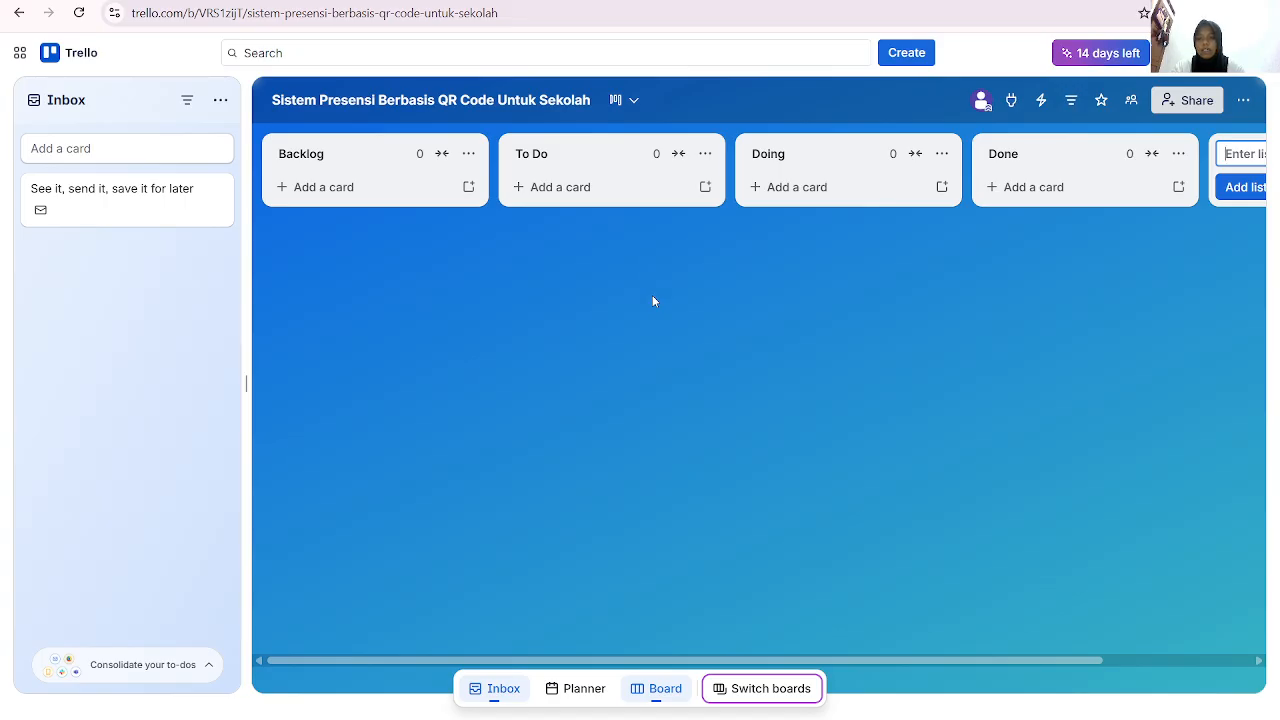
pyautogui.press('Escape')
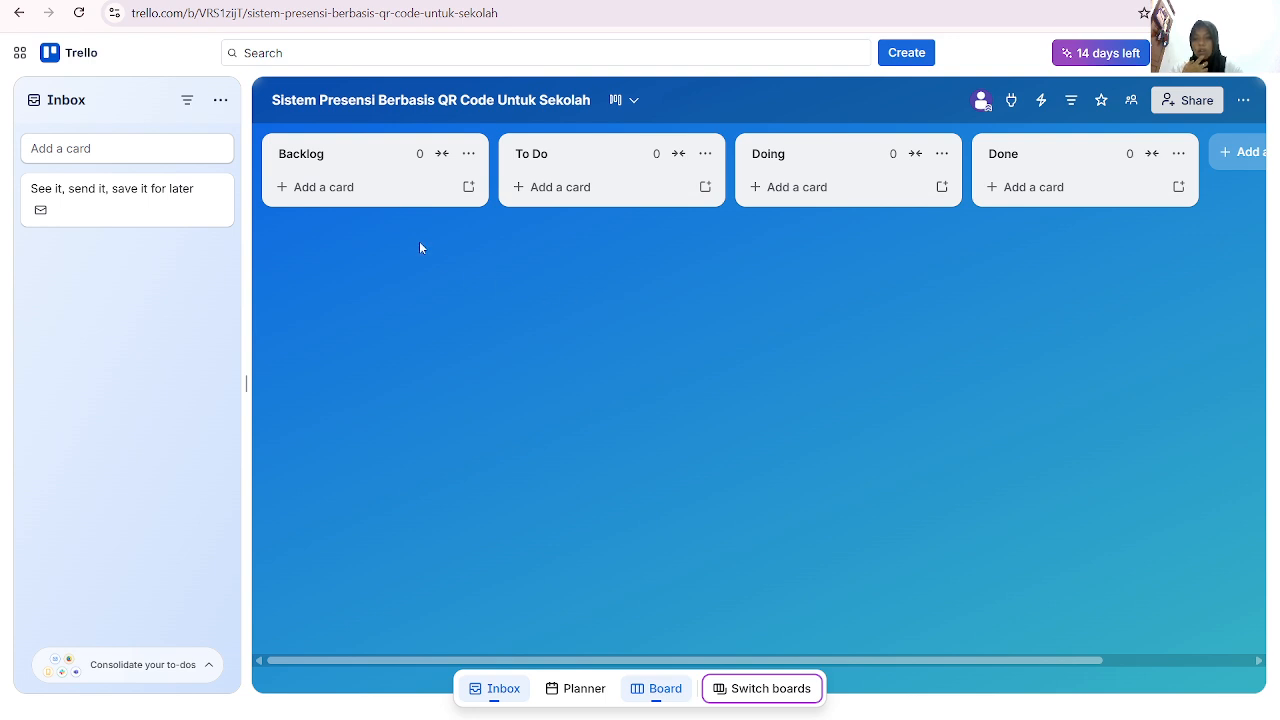
# Add a card to the Backlog list titled "Analisis kebutuhan sistem", copying the title from the Notepad project notes
pyautogui.click(334, 189)
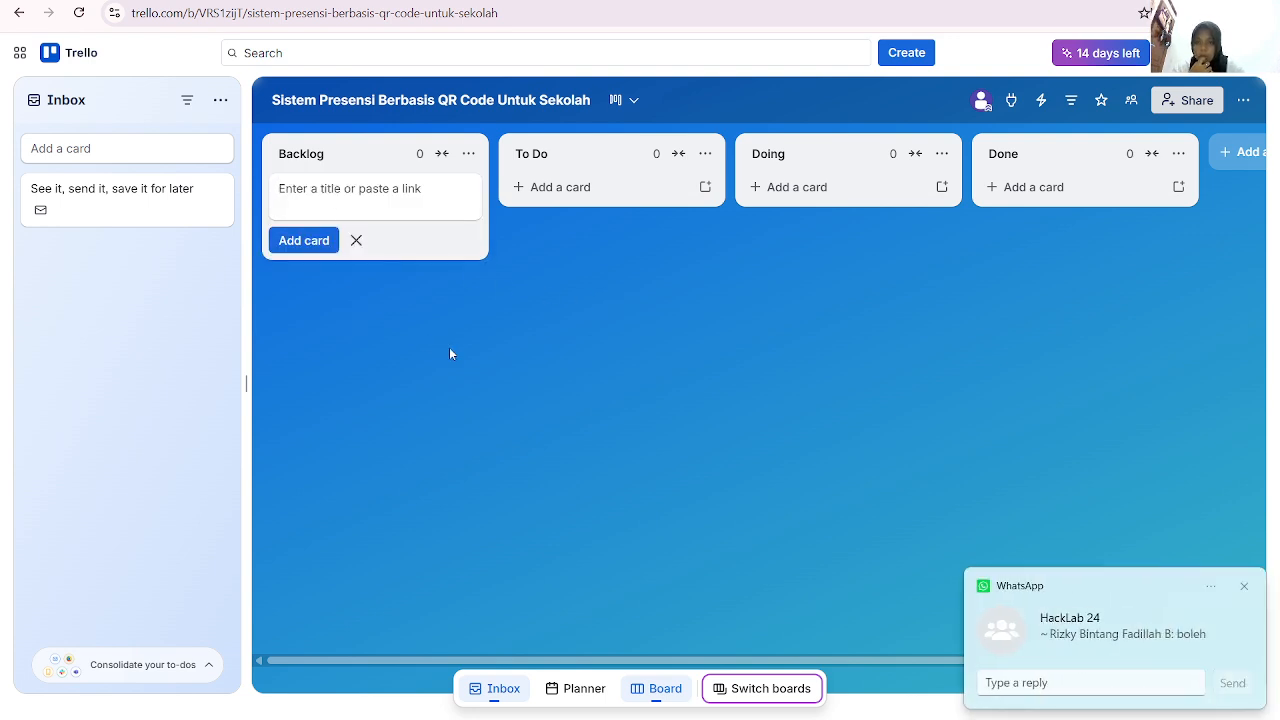
pyautogui.click(806, 718)
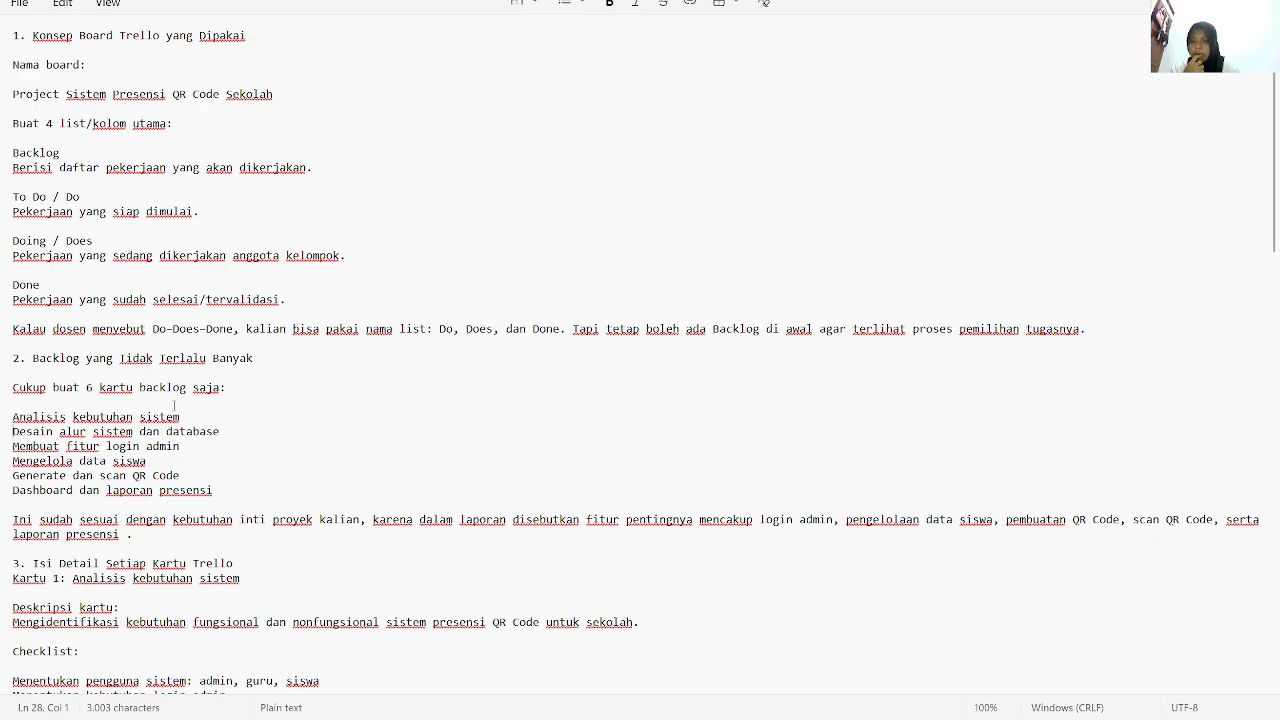
pyautogui.moveTo(185, 416); pyautogui.dragTo(8, 430)
pyautogui.hotkey('ctrl', 'c')
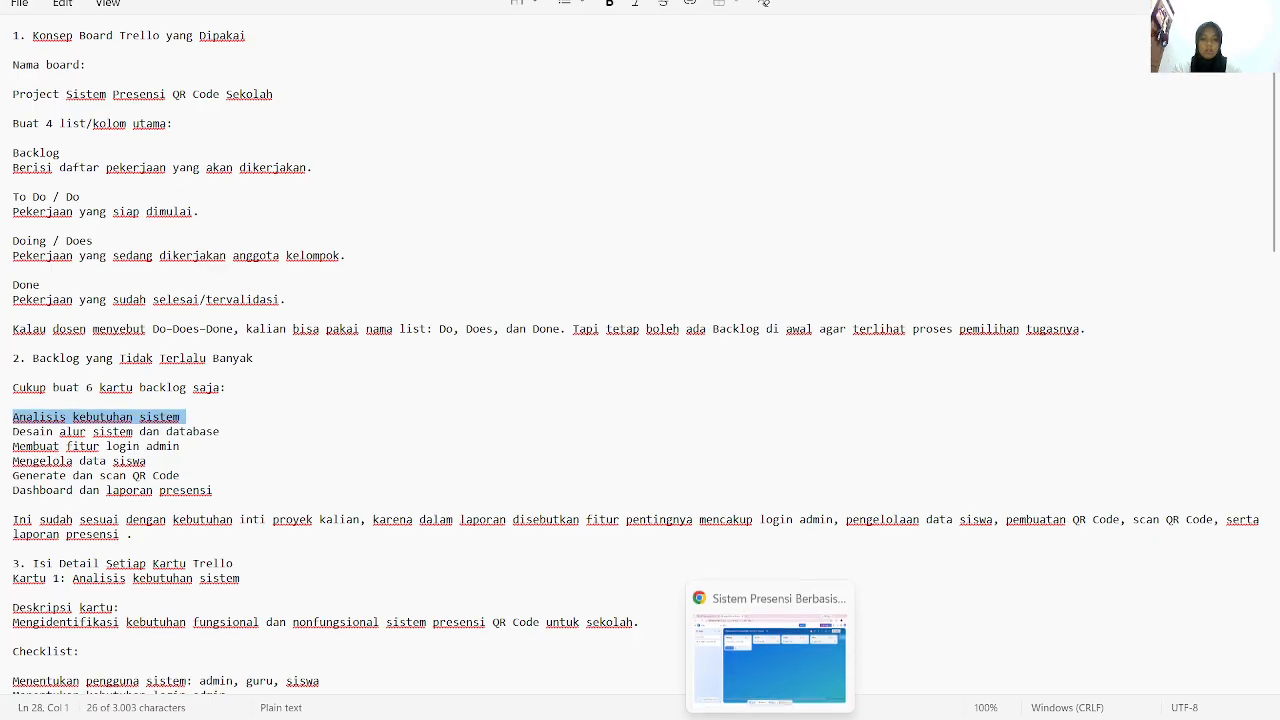
pyautogui.click(771, 718)
pyautogui.hotkey('ctrl', 'v')
pyautogui.click(419, 388)
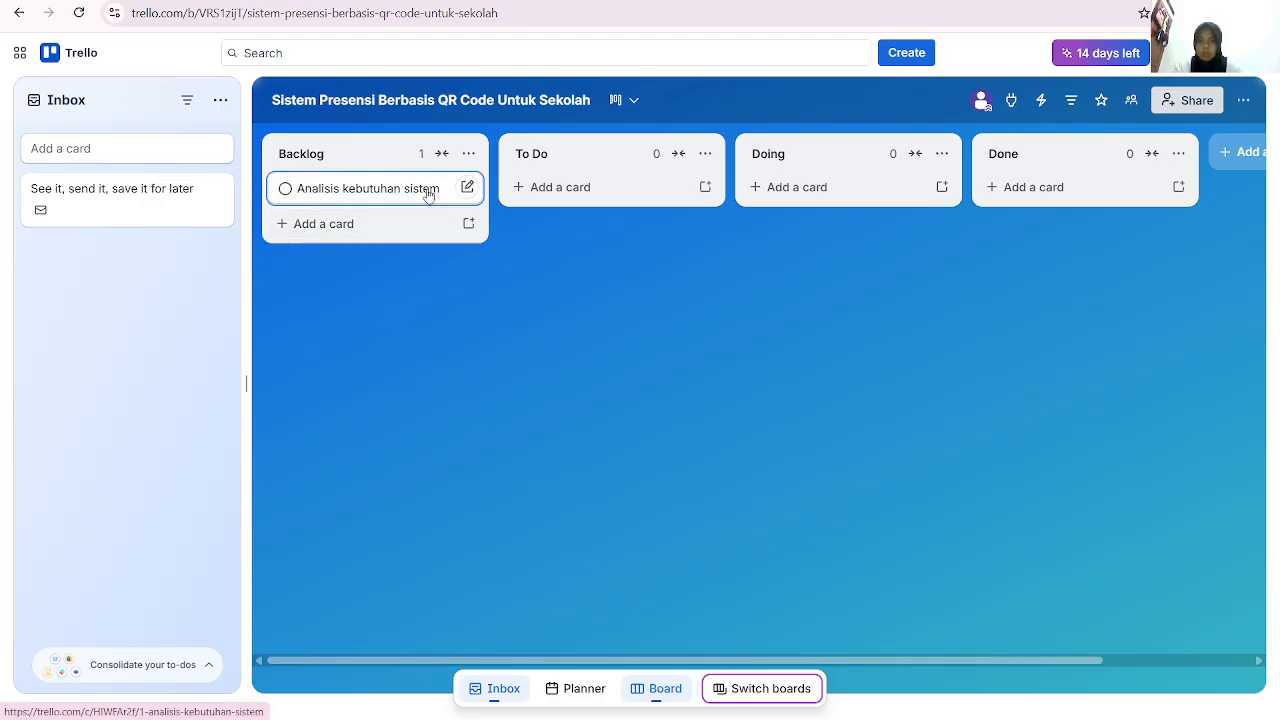
# Add a second Backlog card titled "Desain alur sistem dan database", copying the title from the Notepad project notes
pyautogui.click(364, 226)
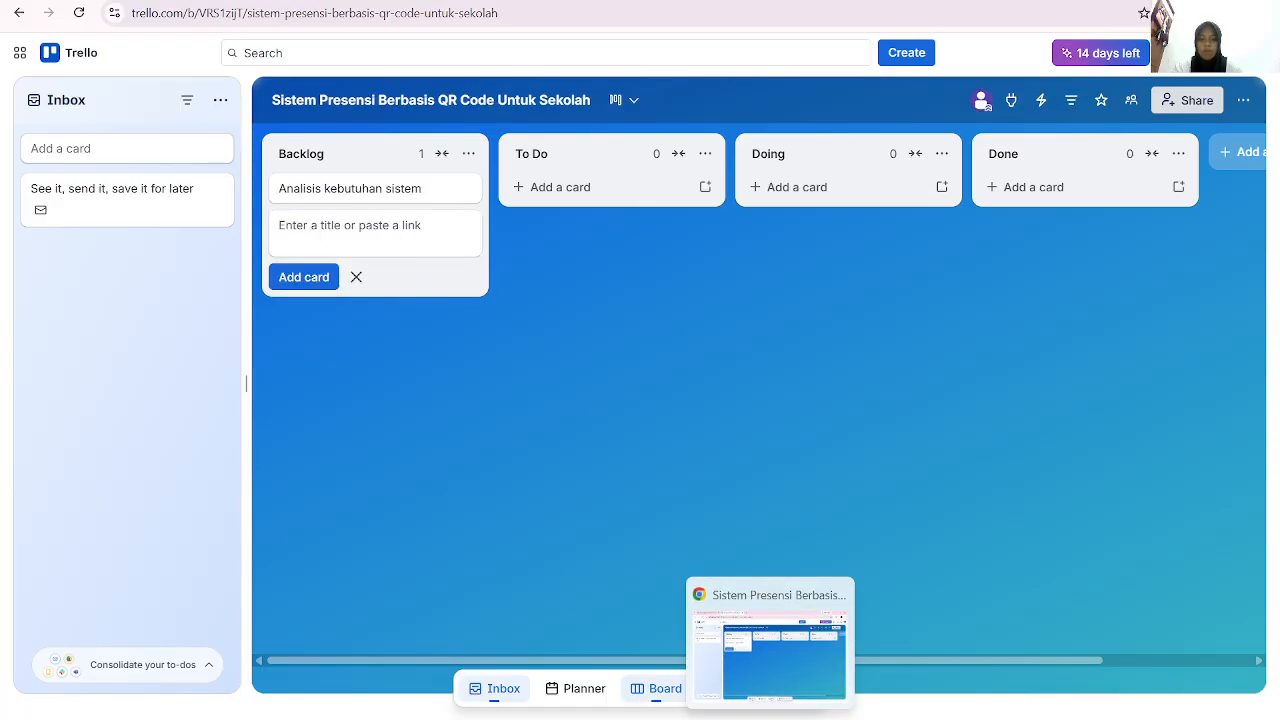
pyautogui.click(770, 718)
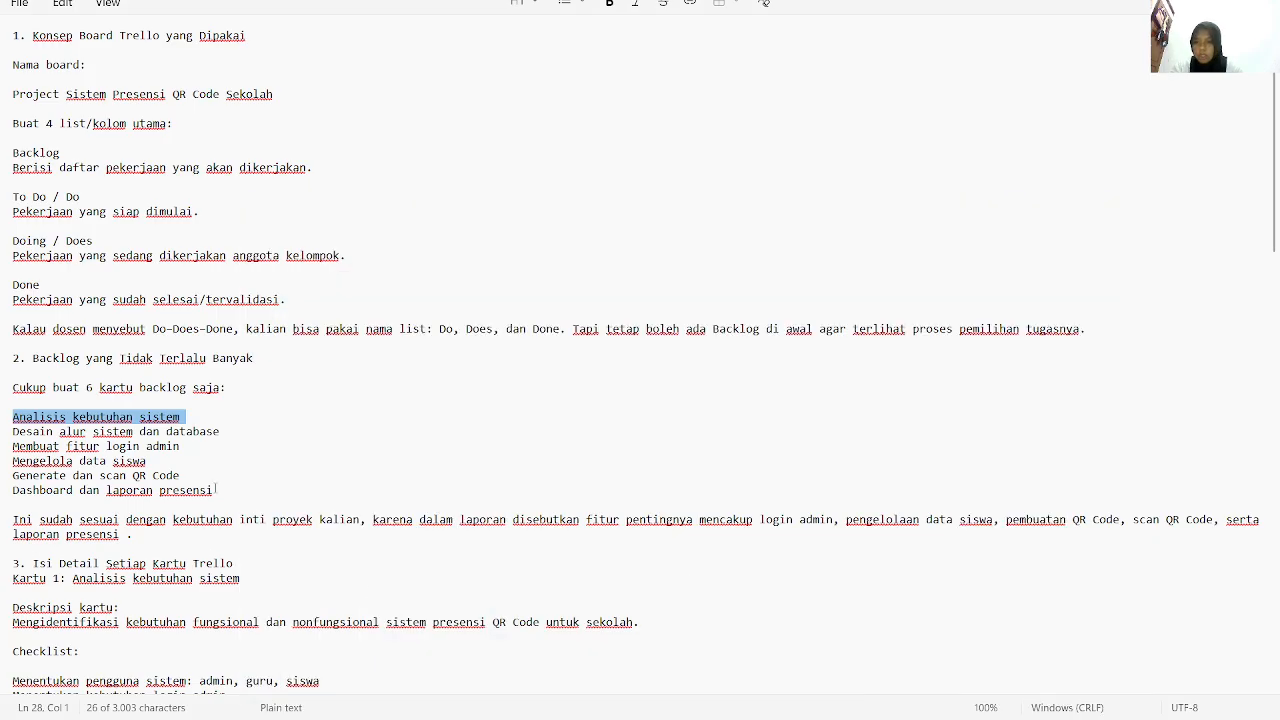
pyautogui.click(230, 435)
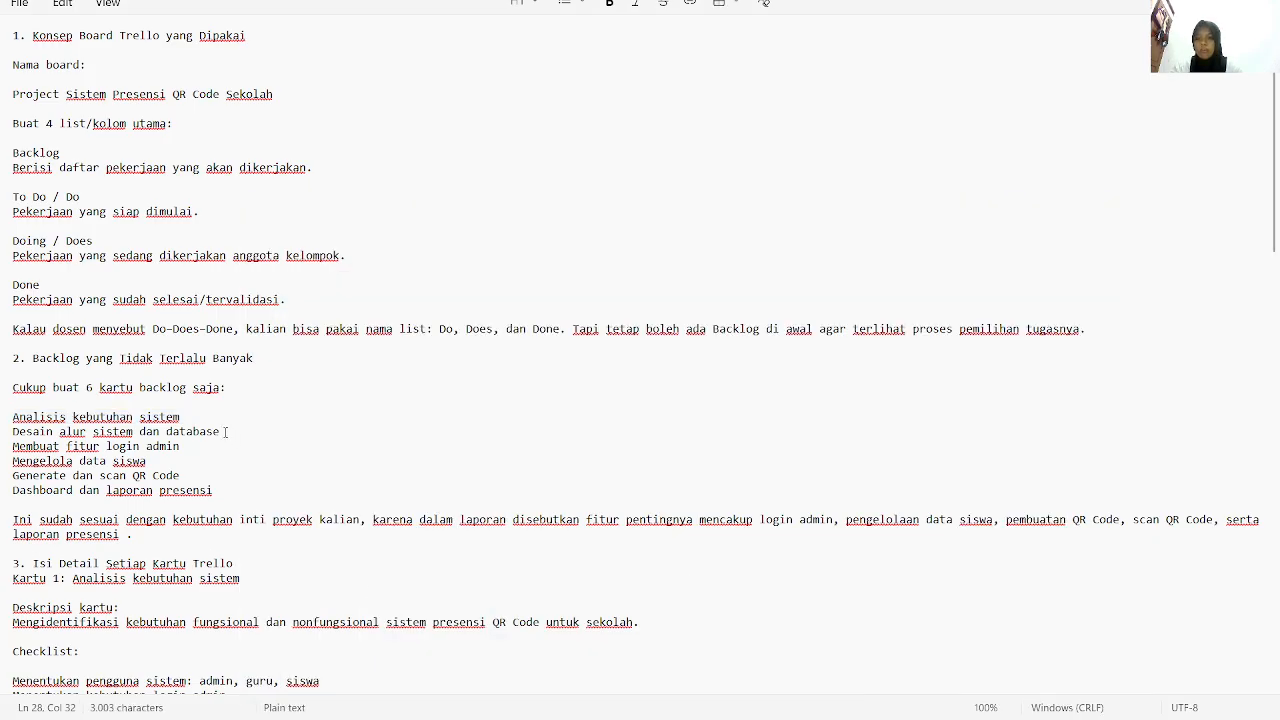
pyautogui.moveTo(226, 432); pyautogui.dragTo(5, 435)
pyautogui.hotkey('ctrl', 'c')
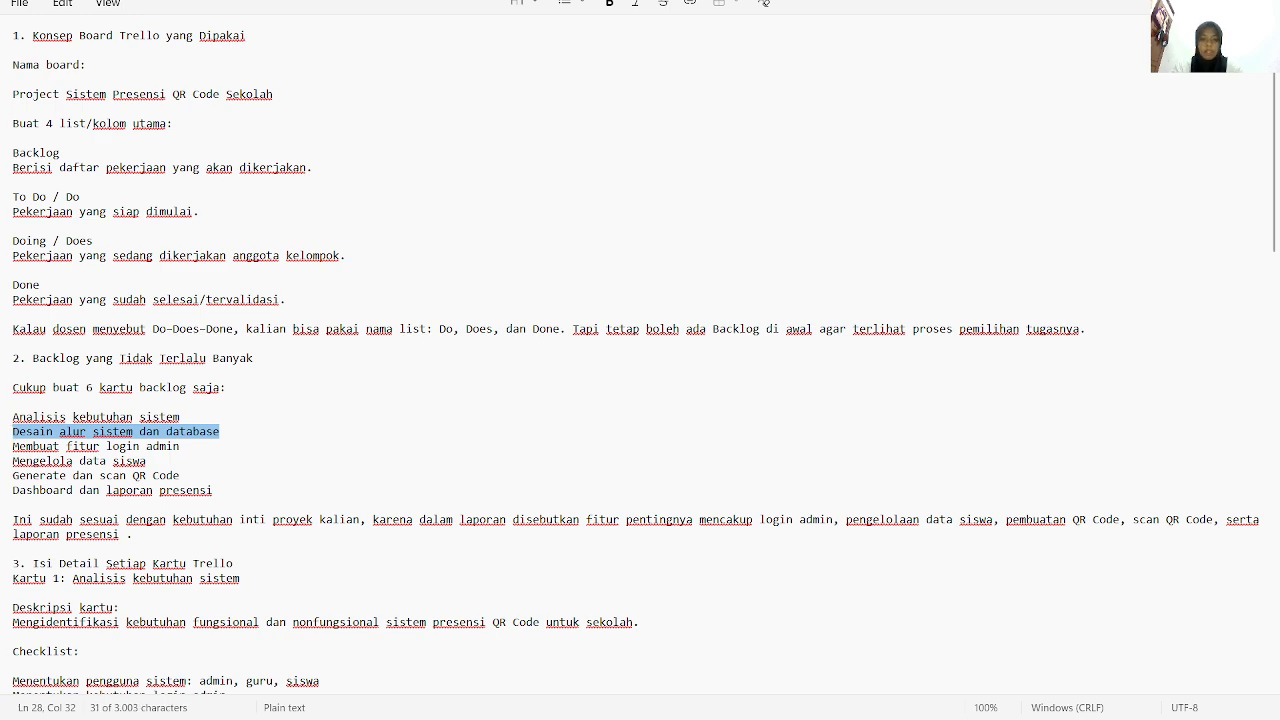
pyautogui.click(769, 651)
pyautogui.hotkey('ctrl', 'v')
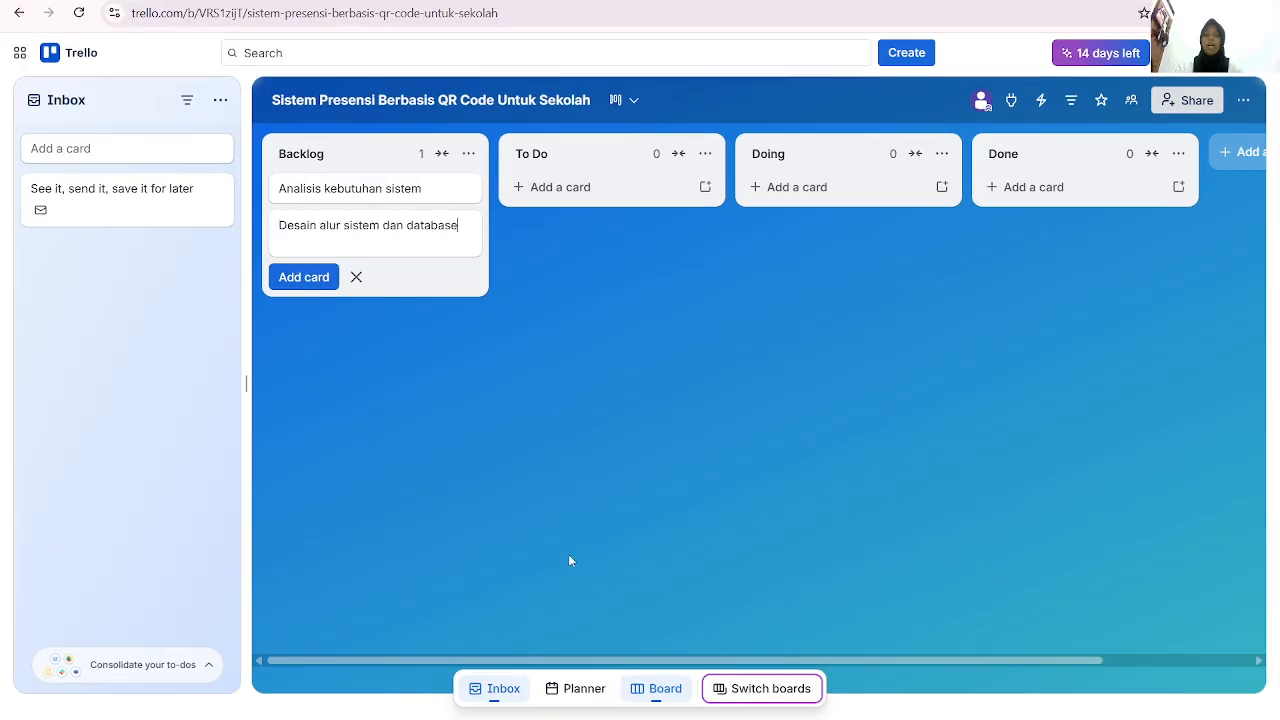
pyautogui.press('Return')
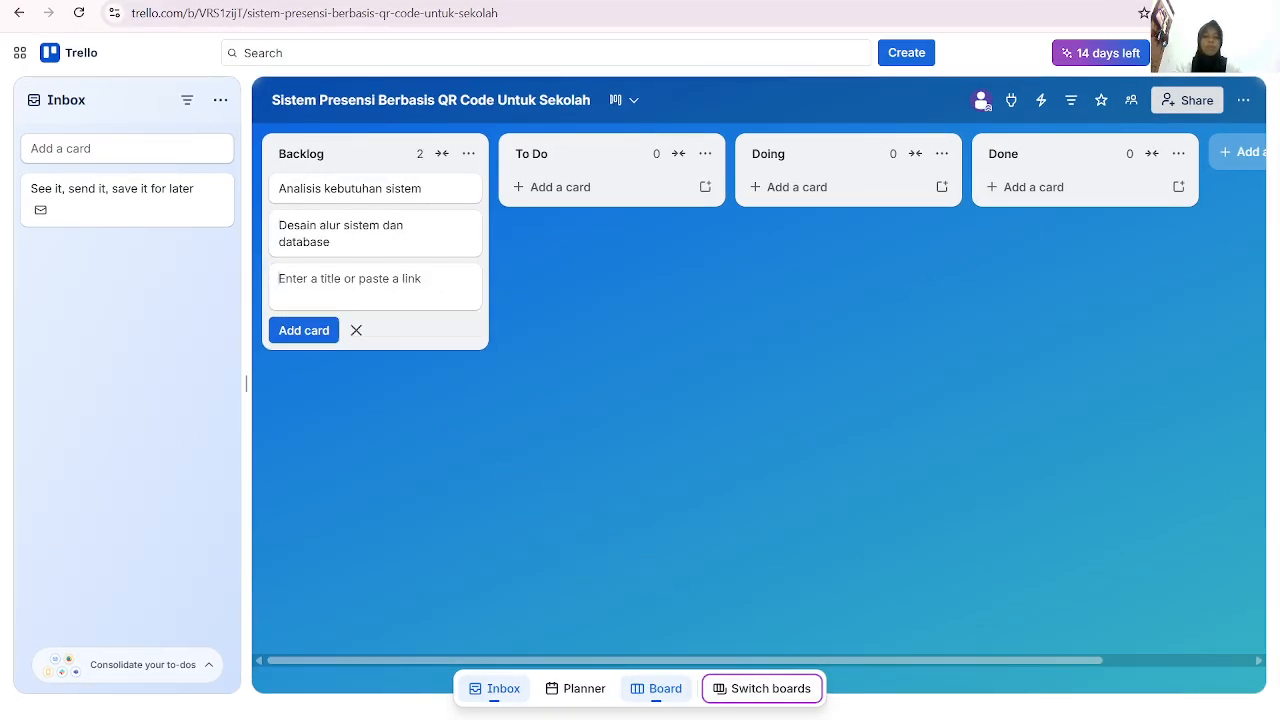
# Copy "Membuat fitur login admin" from the Notepad notes and add it as the third card in the Backlog list
pyautogui.click(800, 650)
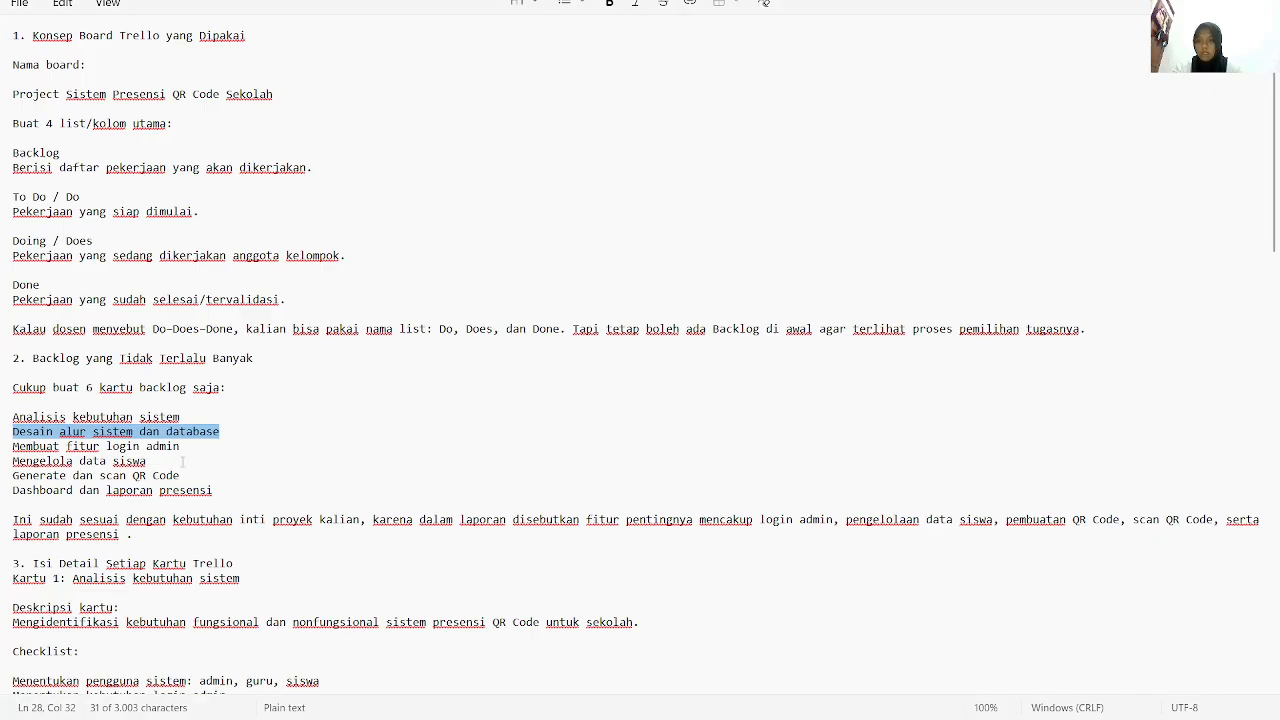
pyautogui.moveTo(180, 447); pyautogui.dragTo(12, 449)
pyautogui.hotkey('ctrl', 'c')
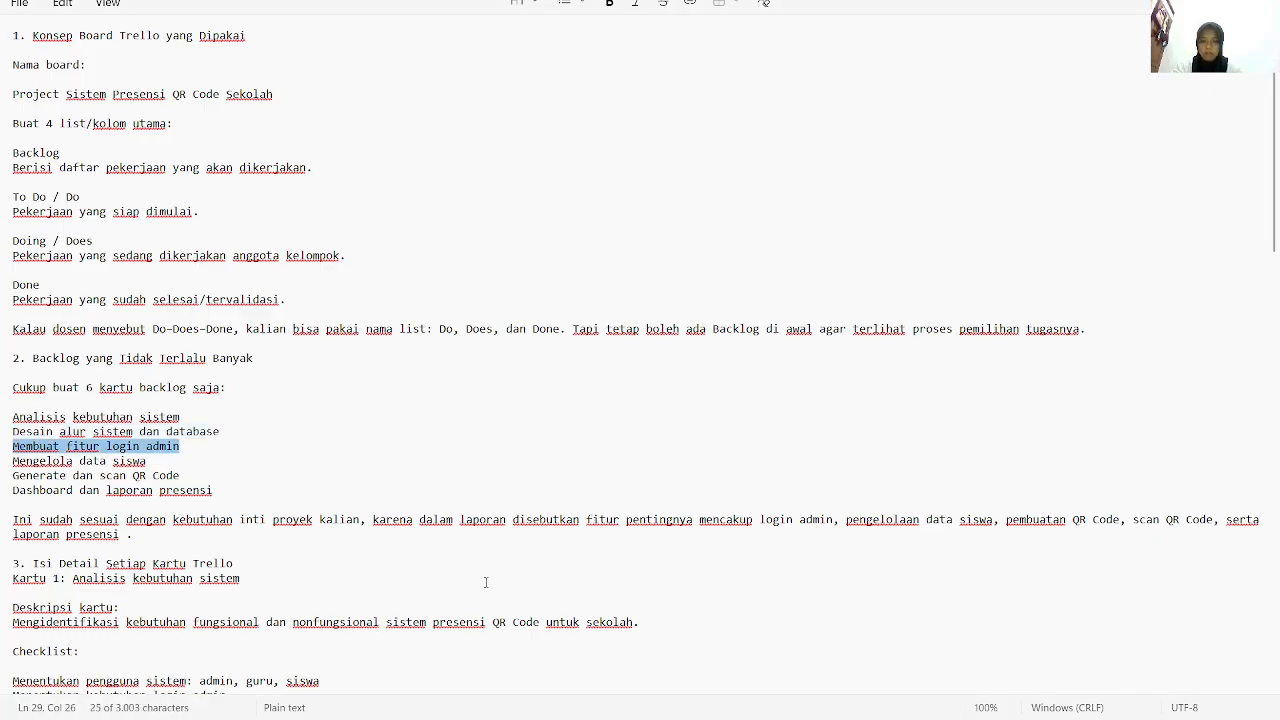
pyautogui.hotkey('alt', 'Tab')
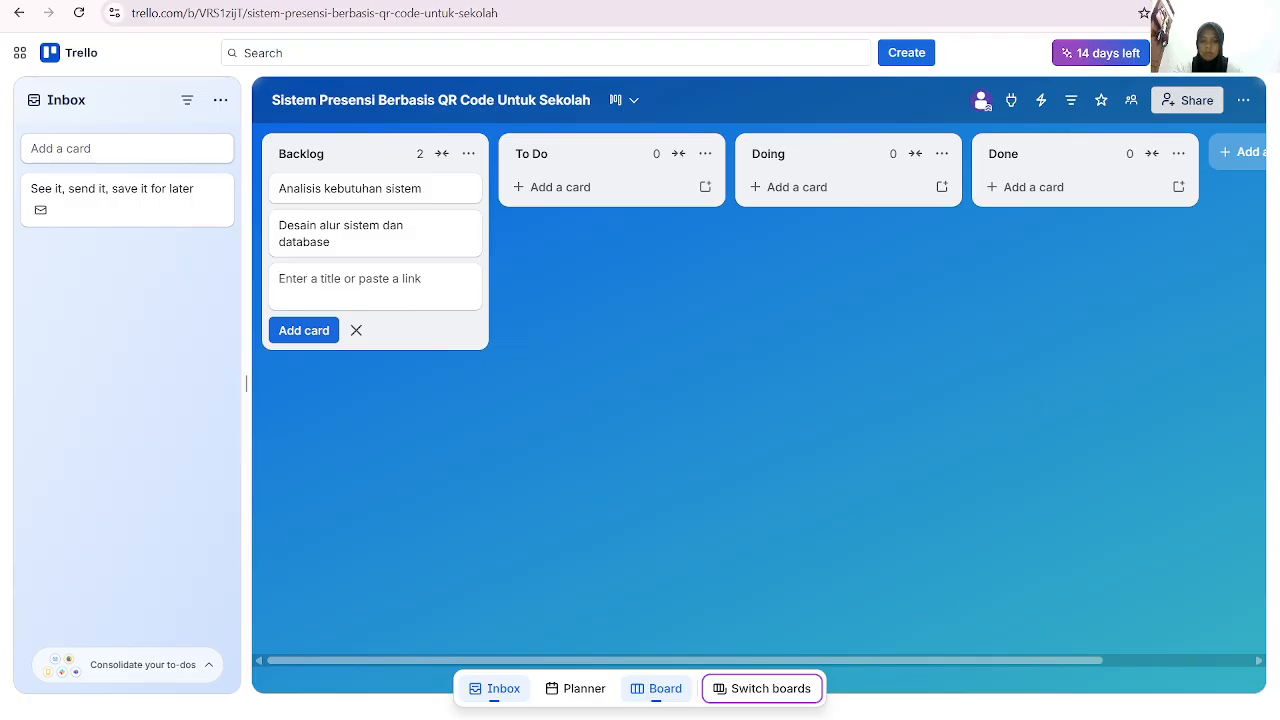
pyautogui.hotkey('ctrl', 'v')
pyautogui.press('Return')
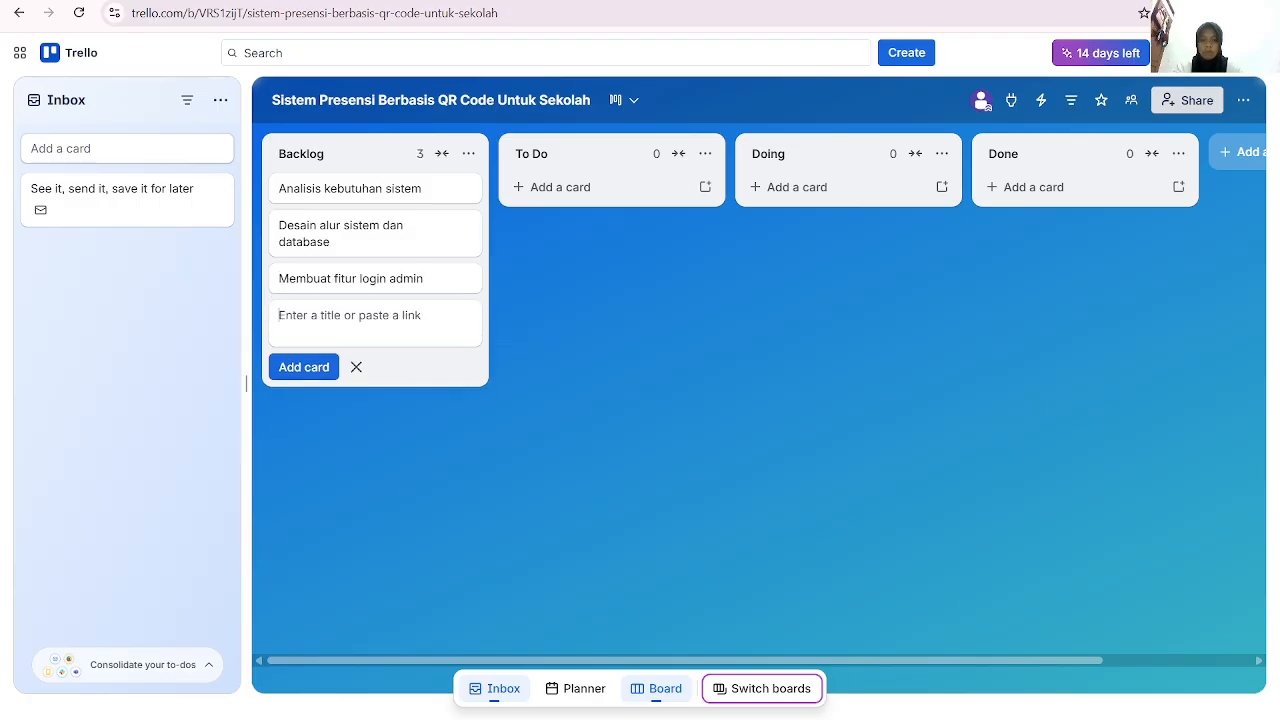
# Copy "Mengelola data siswa" from the Notepad notes and add it as the fourth Backlog card
pyautogui.hotkey('alt', 'Tab')
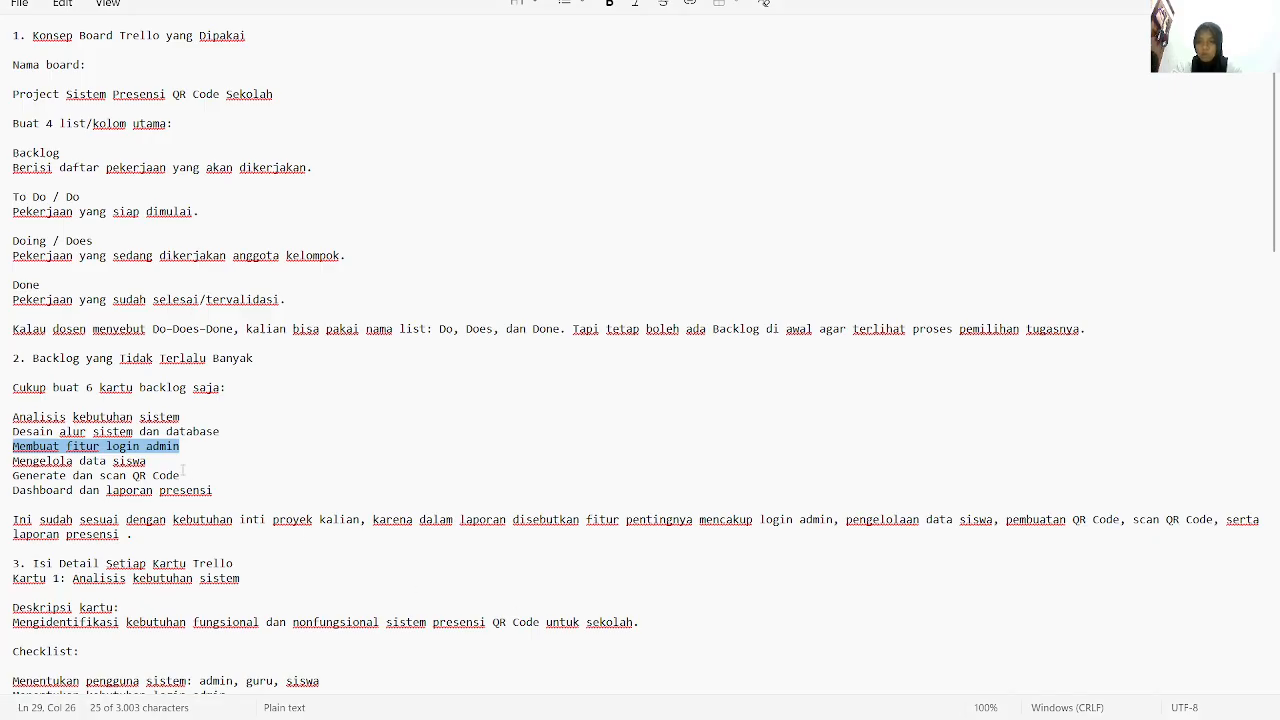
pyautogui.moveTo(160, 463); pyautogui.dragTo(7, 469)
pyautogui.hotkey('ctrl', 'c')
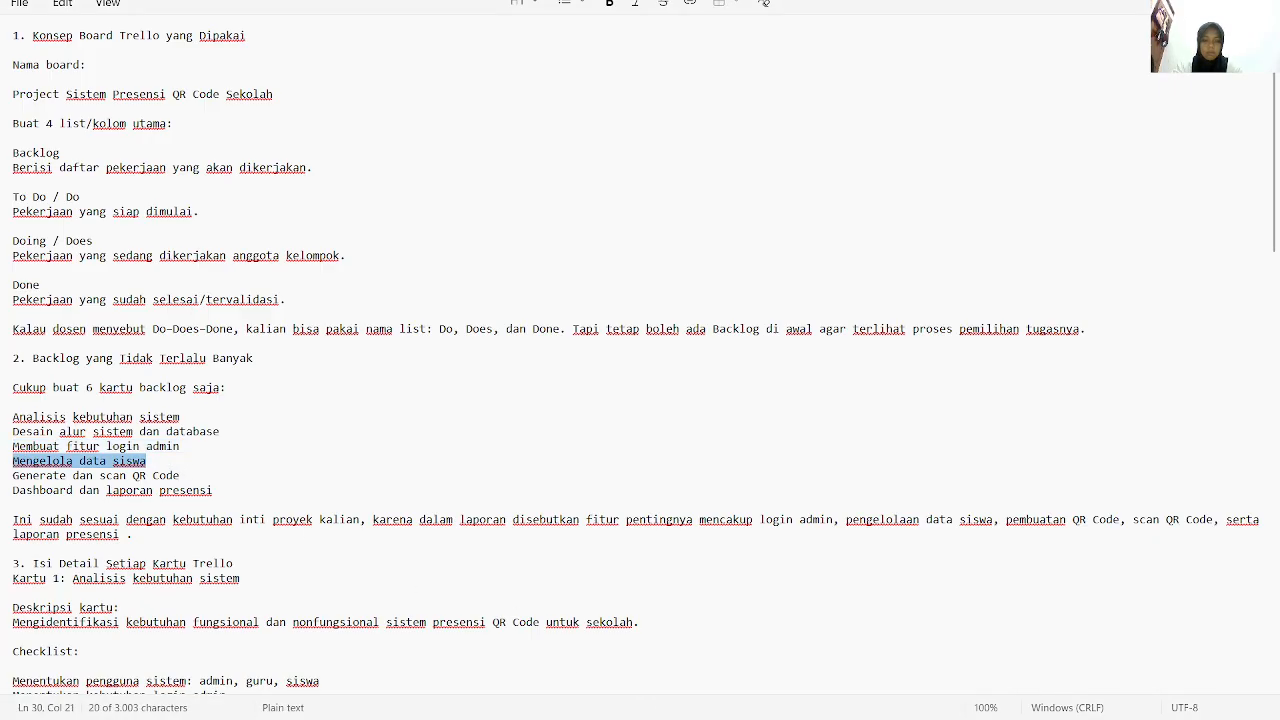
pyautogui.hotkey('alt', 'Tab')
pyautogui.hotkey('ctrl', 'v')
pyautogui.press('Return')
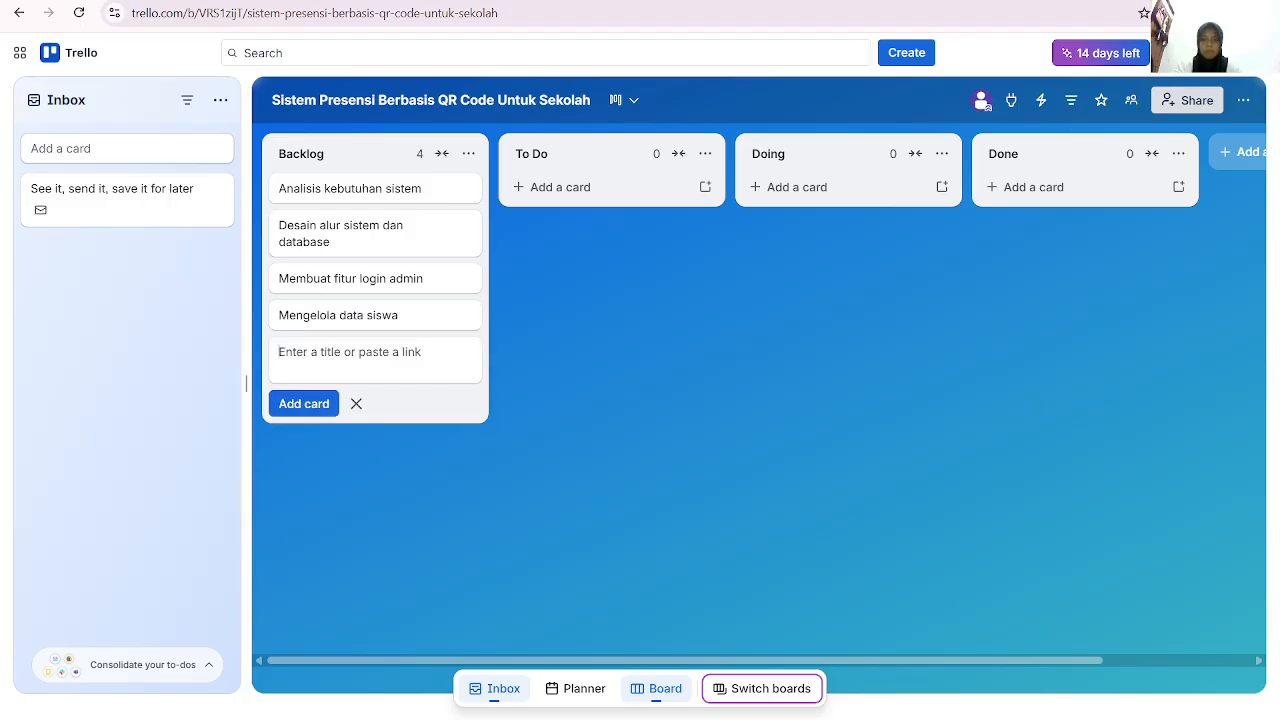
# Copy "Generate dan scan QR Code" from the Notepad notes and add it as the fifth Backlog card
pyautogui.hotkey('alt', 'Tab')
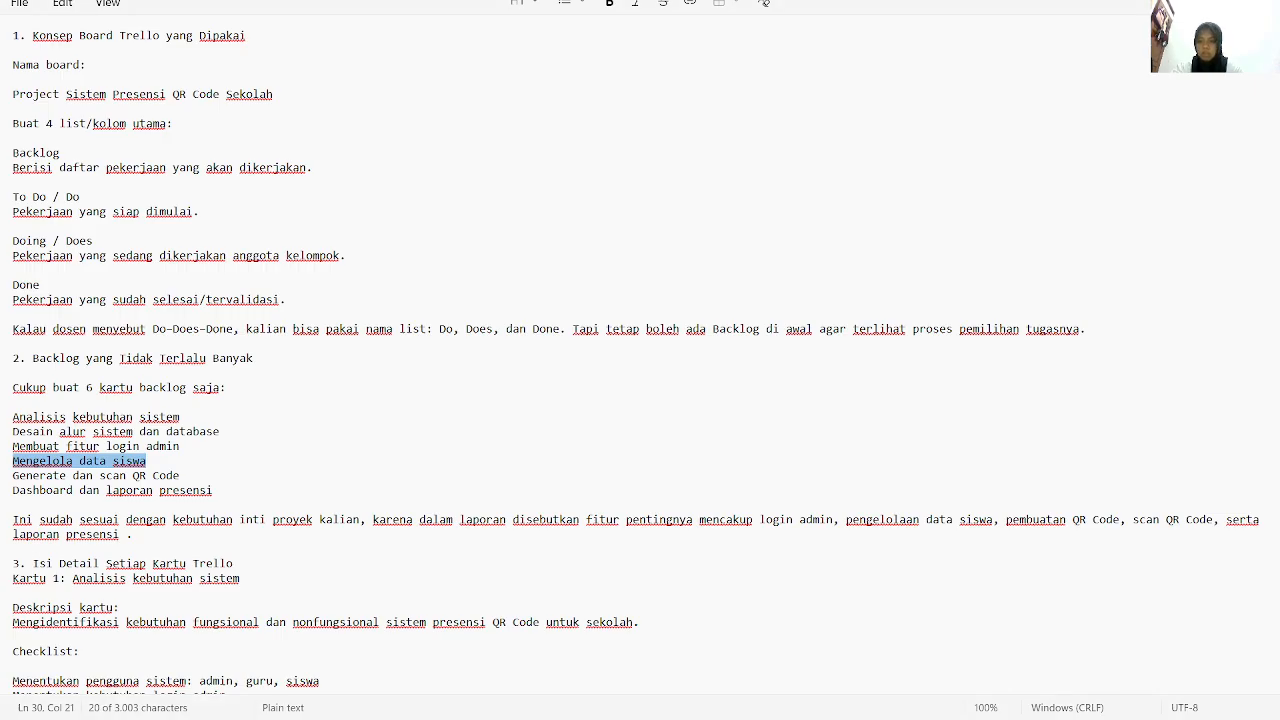
pyautogui.moveTo(187, 477); pyautogui.dragTo(7, 477)
pyautogui.hotkey('ctrl', 'c')
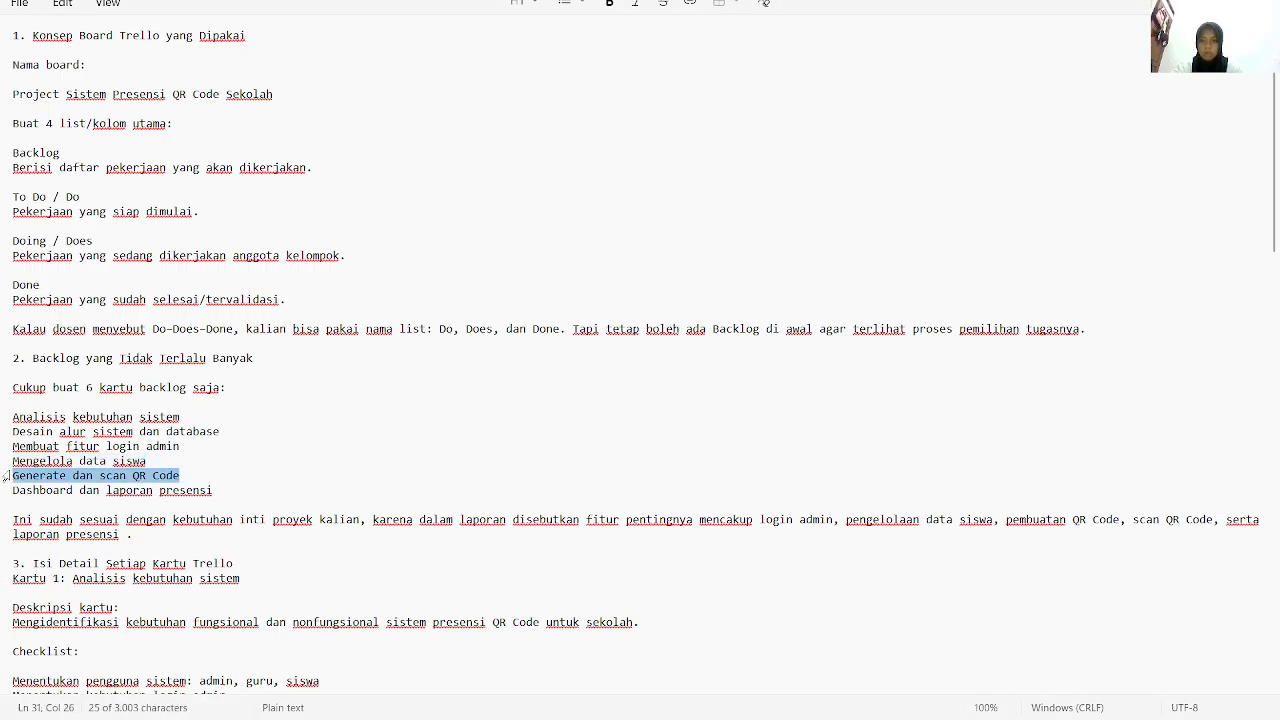
pyautogui.hotkey('alt', 'Tab')
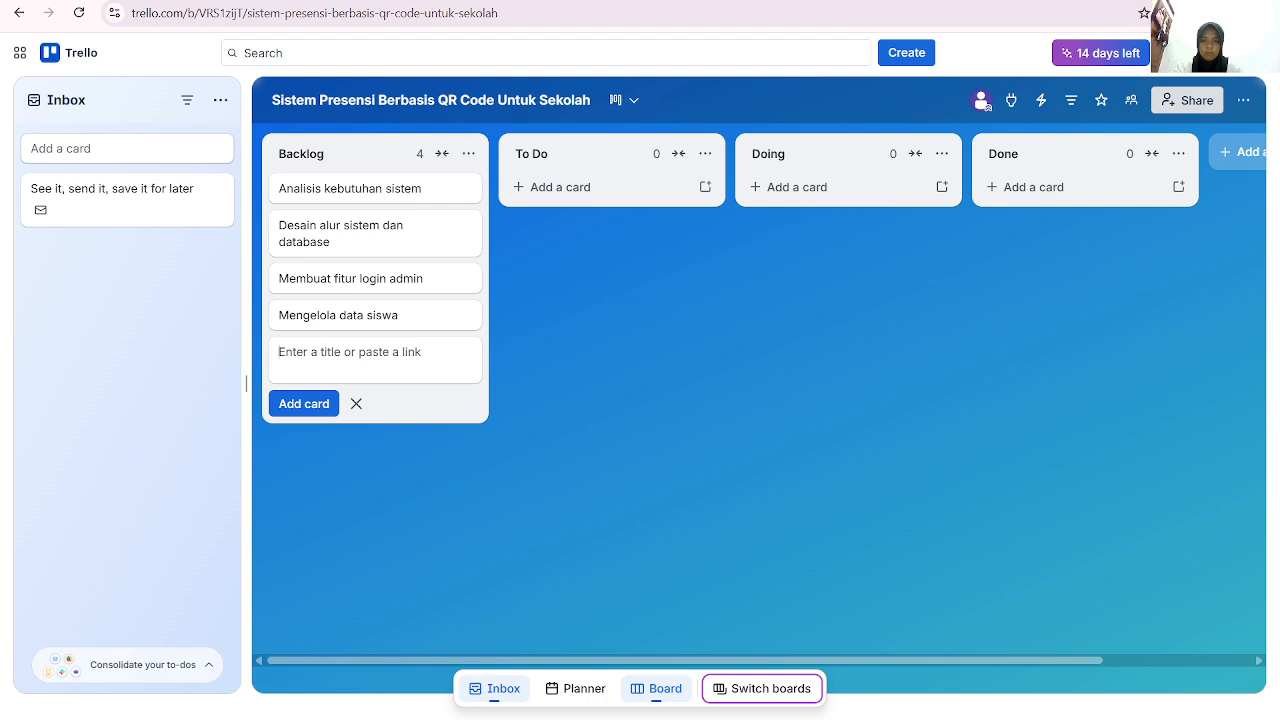
pyautogui.hotkey('ctrl', 'v')
pyautogui.press('Return')
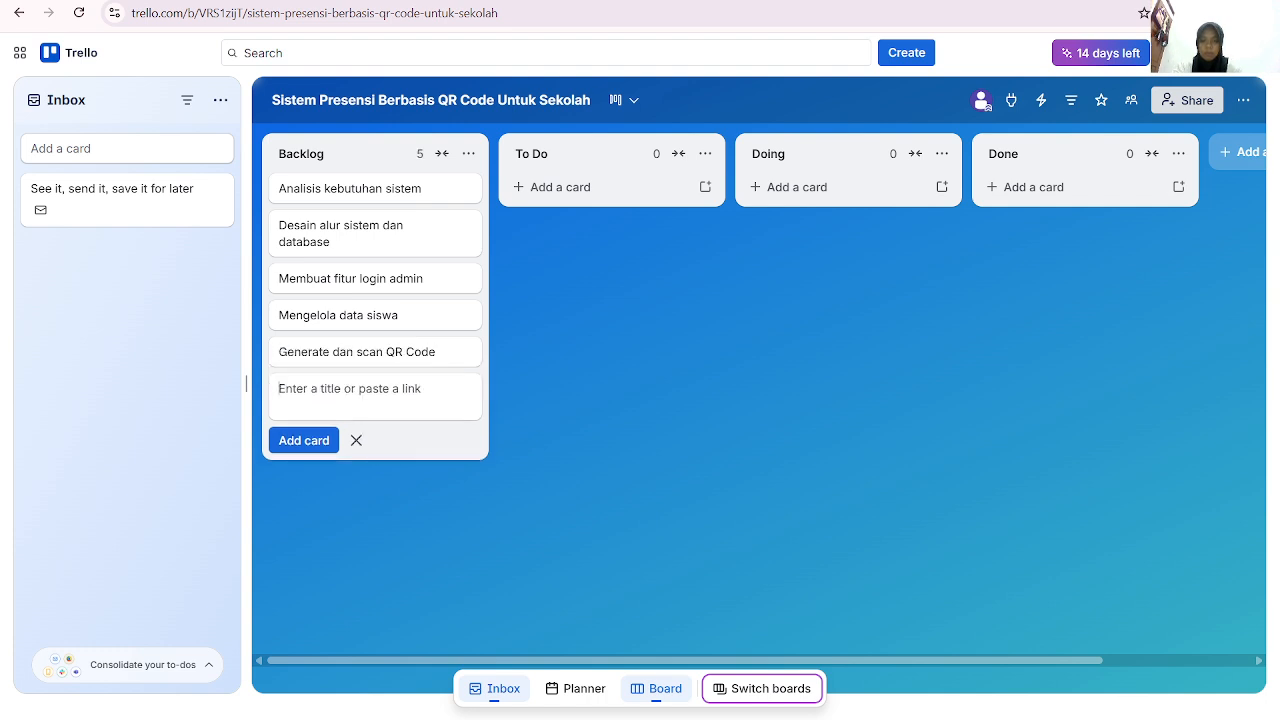
# Add the sixth Backlog card, "Dashboard dan laporan presensi", copied from the Notepad notes, and end card entry
pyautogui.hotkey('alt', 'Tab')
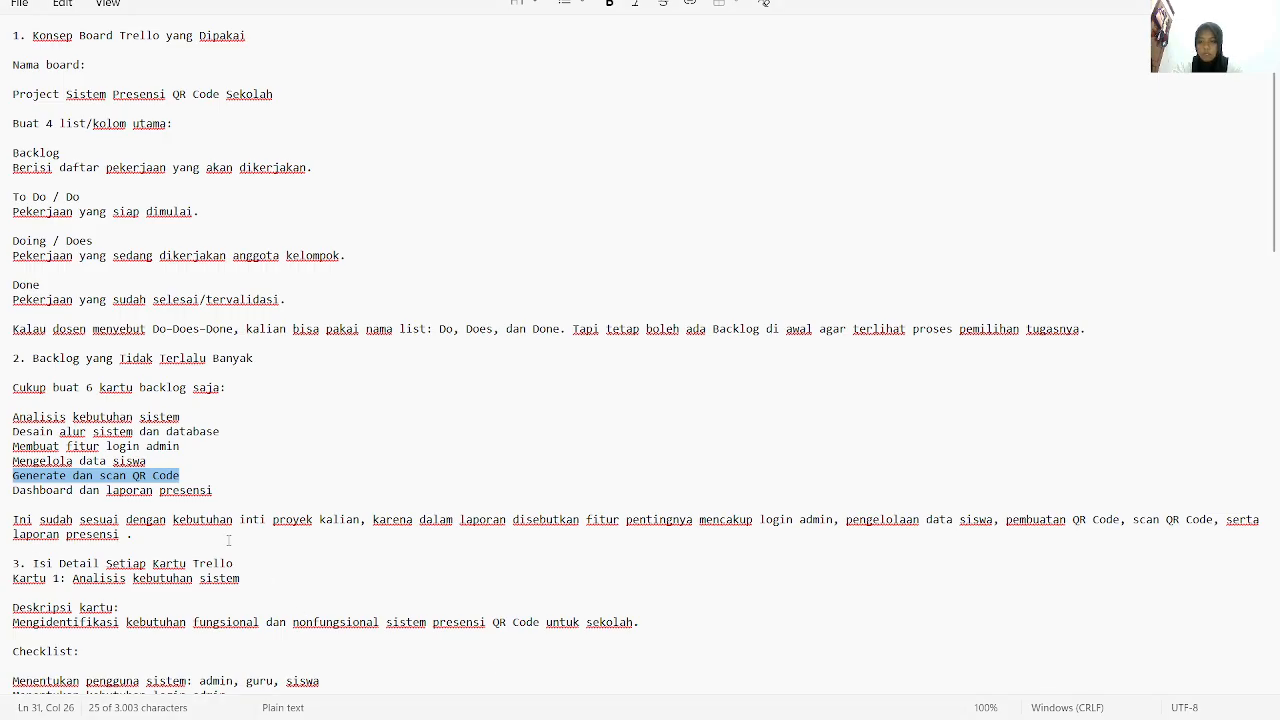
pyautogui.moveTo(226, 493); pyautogui.dragTo(18, 492)
pyautogui.hotkey('ctrl', 'c')
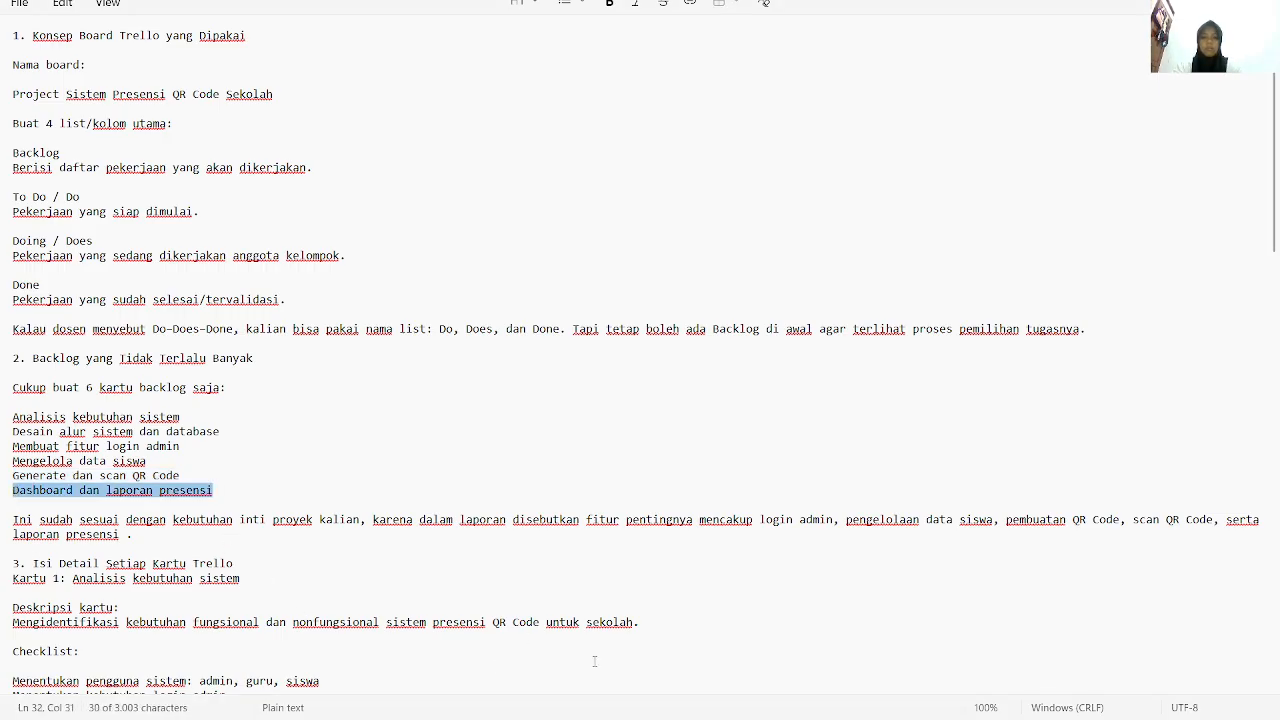
pyautogui.click(766, 650)
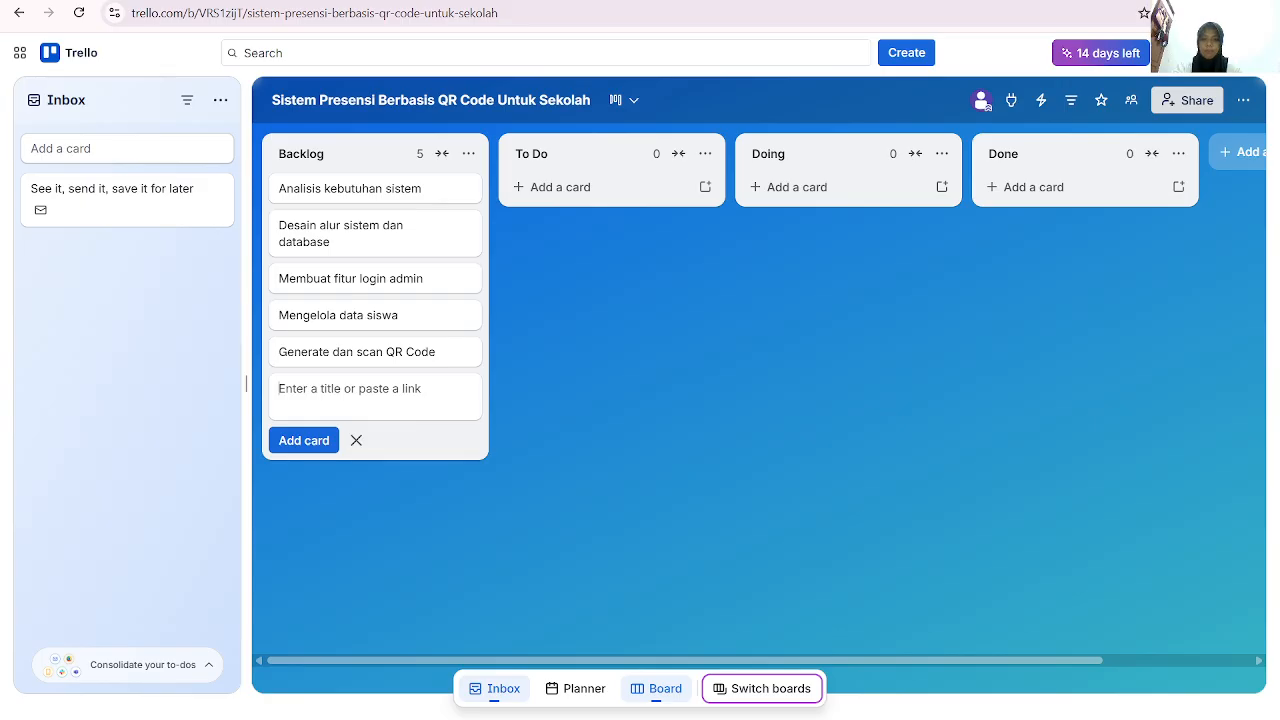
pyautogui.hotkey('ctrl', 'v')
pyautogui.press('Return')
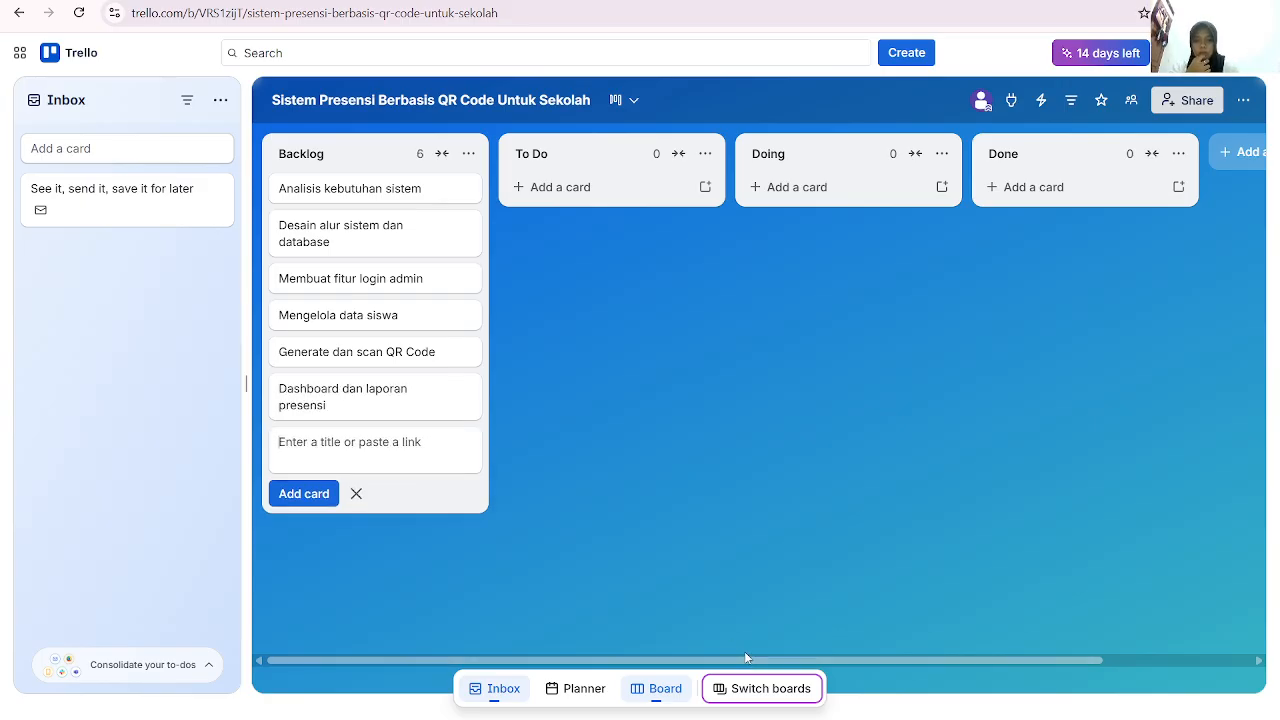
pyautogui.click(356, 493)
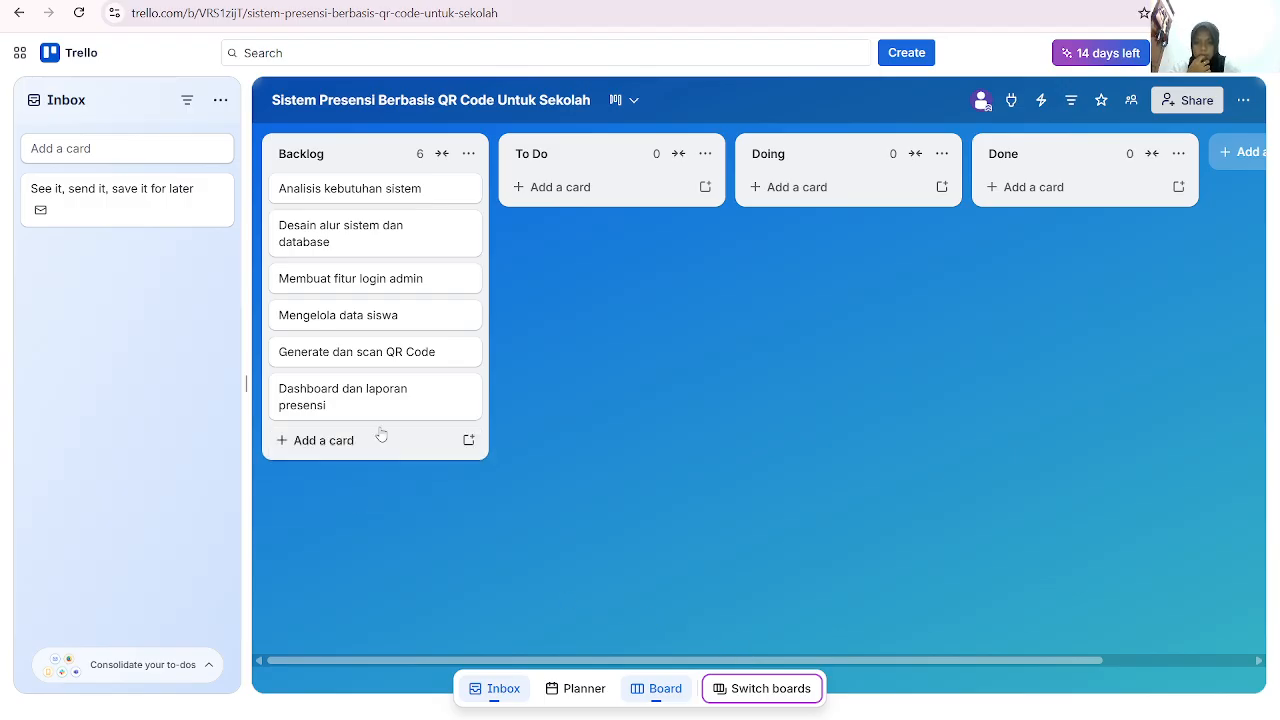
pyautogui.click(366, 198)
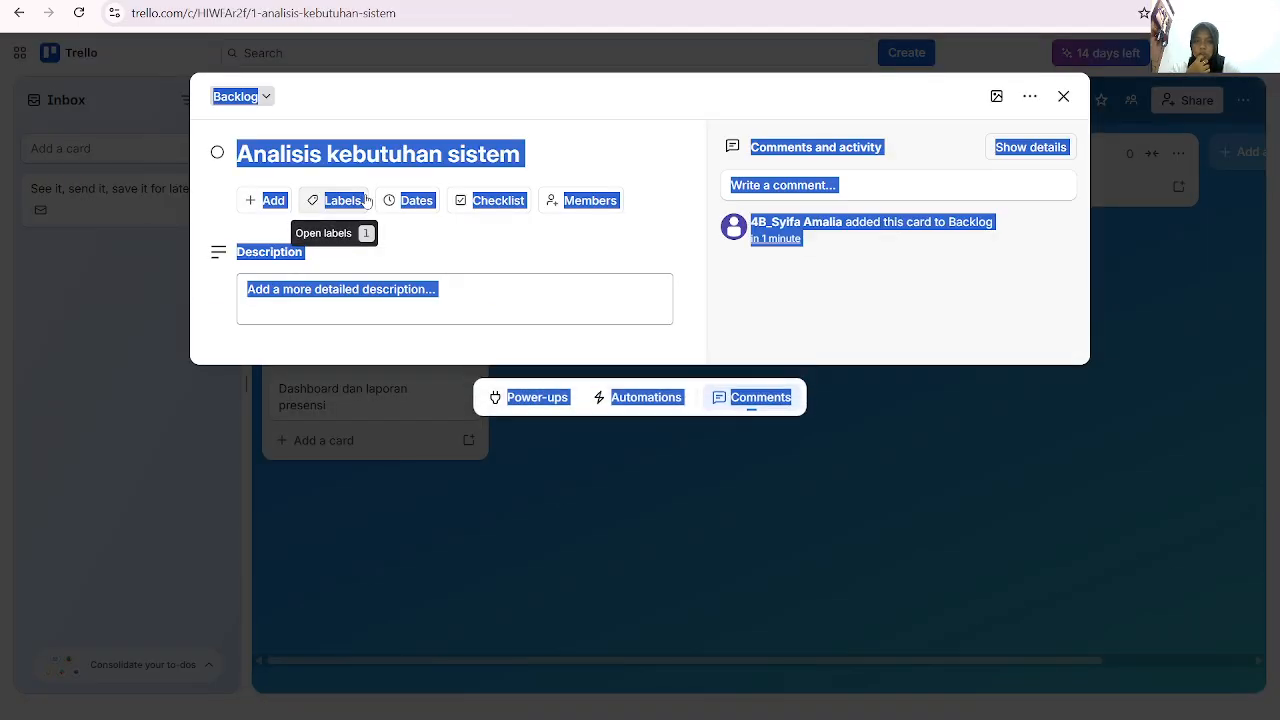
pyautogui.click(629, 238)
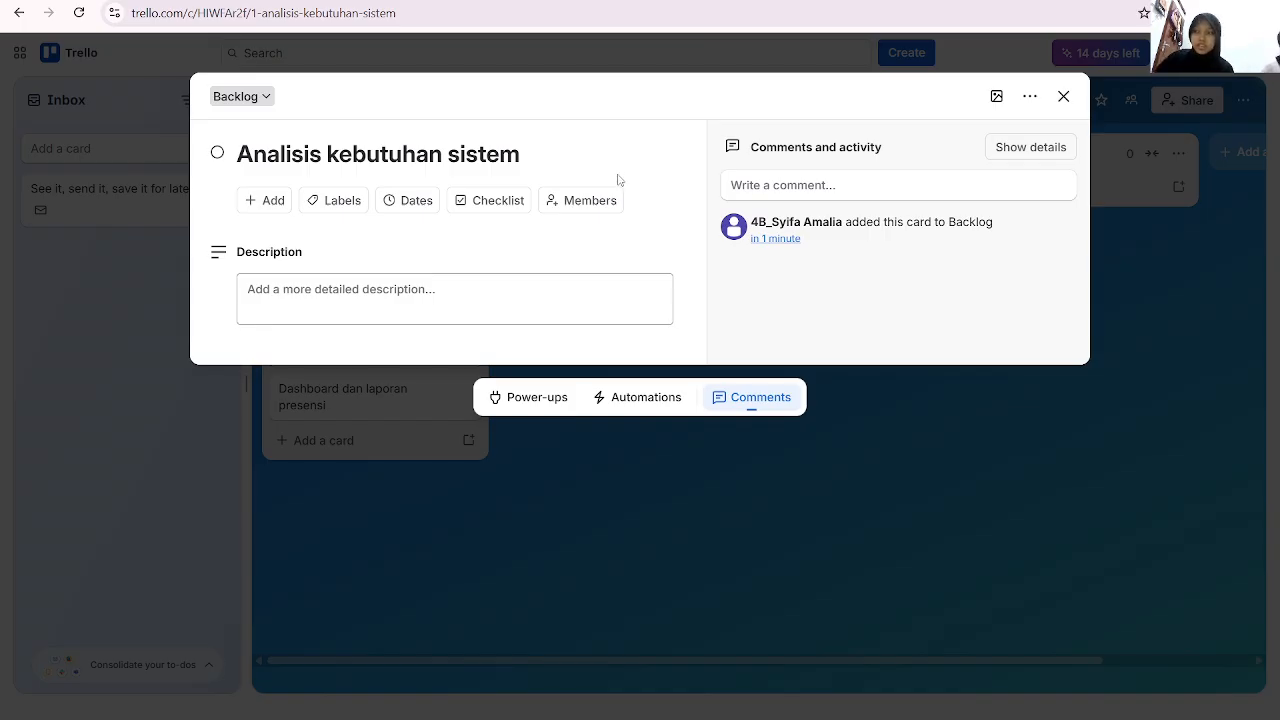
pyautogui.click(1064, 96)
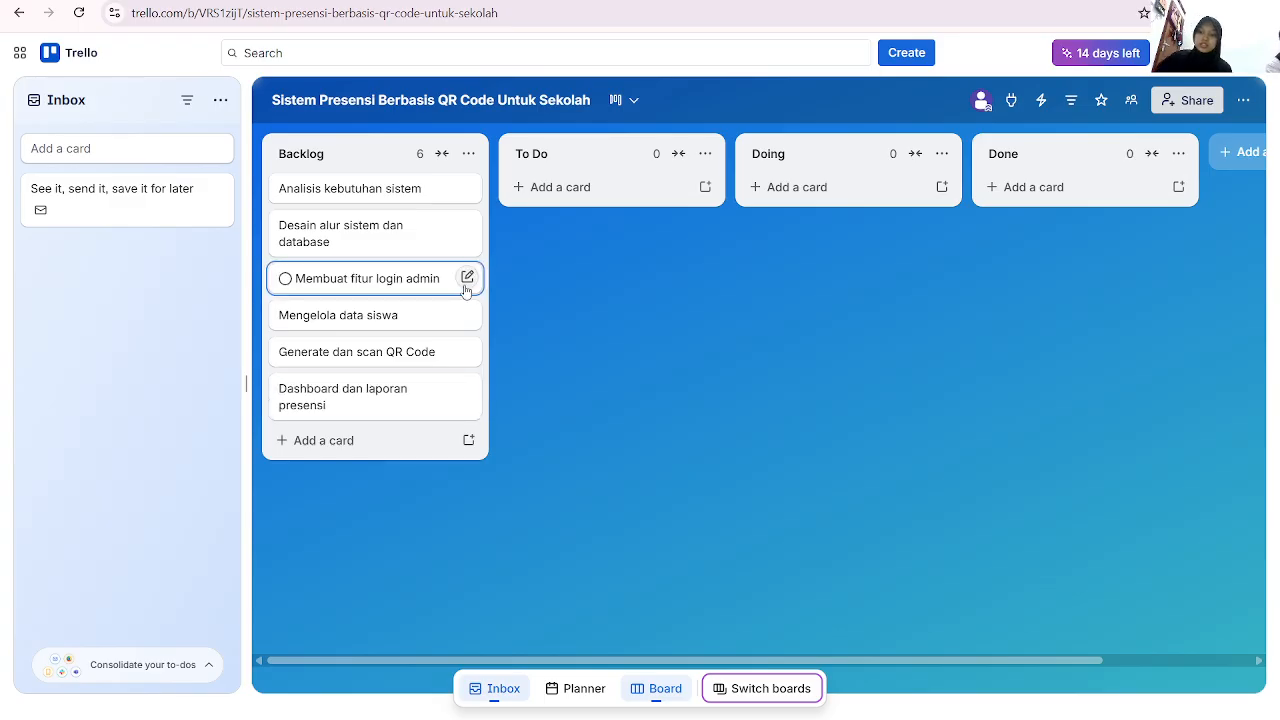
# Save "Mengidentifikasi kebutuhan fungsional dan nonfungsional sistem presensi QR Code untuk sekolah." from the Notepad notes as the "Analisis kebutuhan sistem" card's description, and close the card
pyautogui.doubleClick(416, 193)
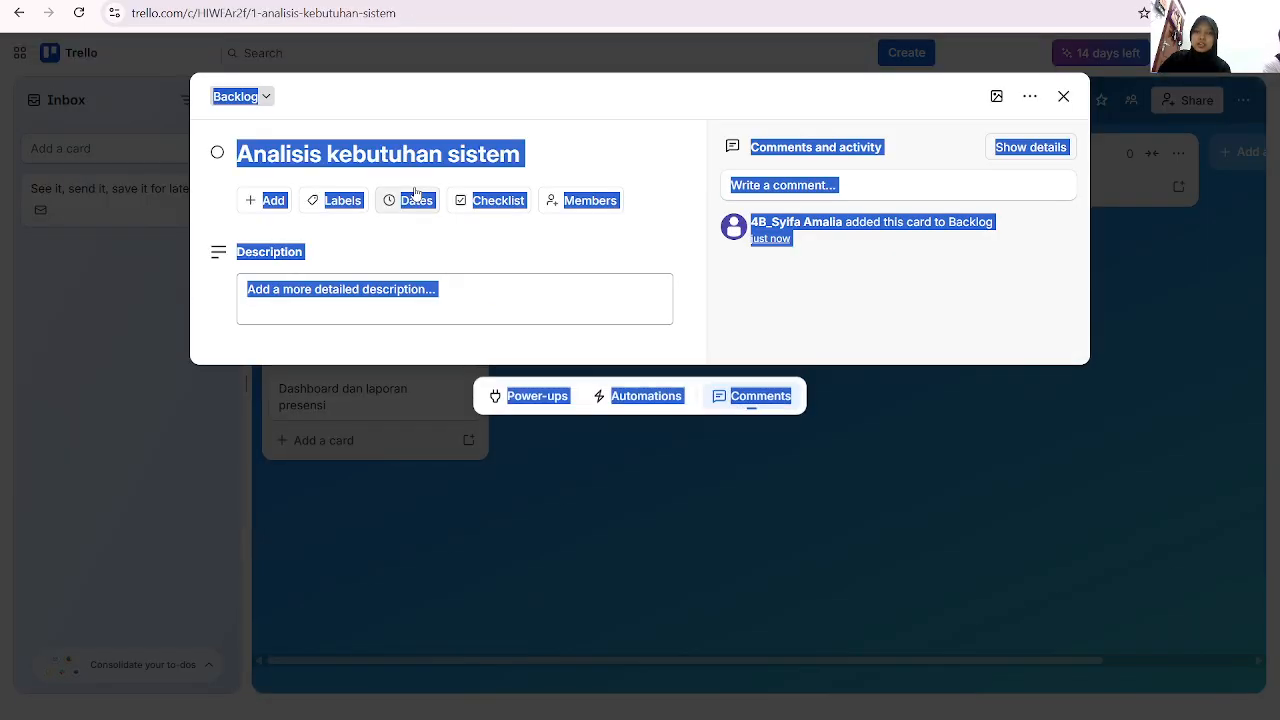
pyautogui.click(452, 292)
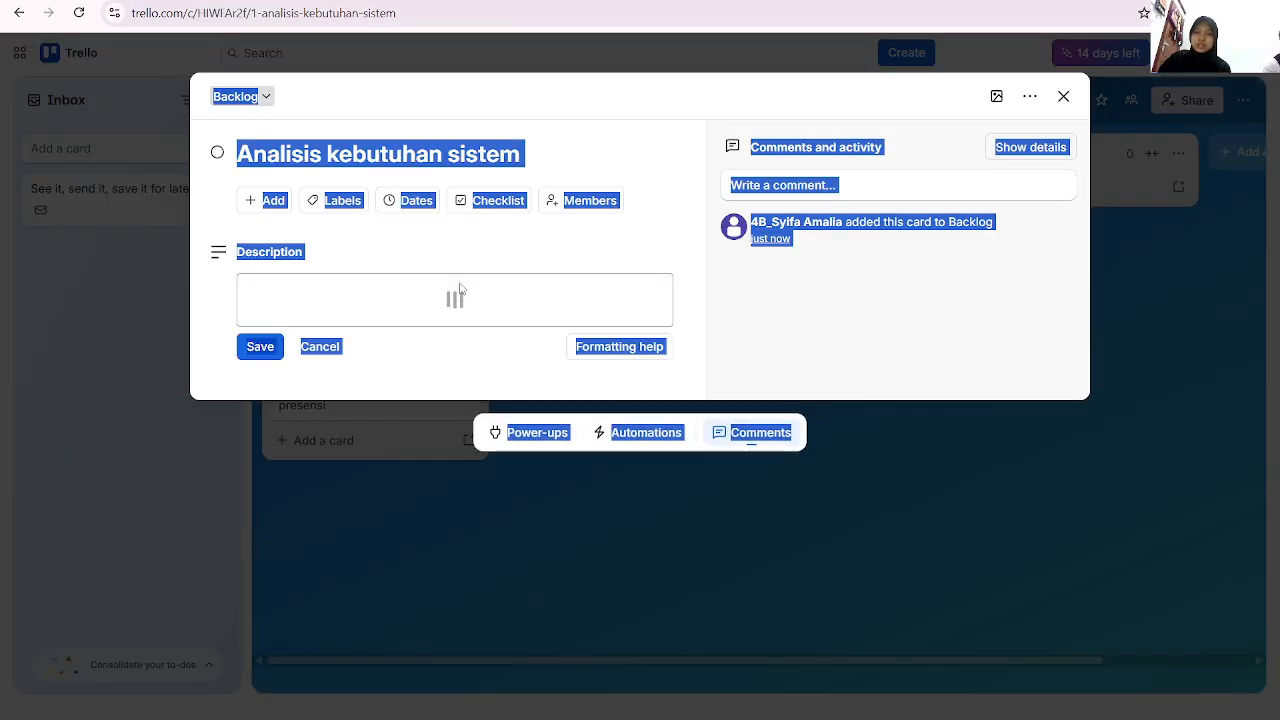
pyautogui.click(340, 350)
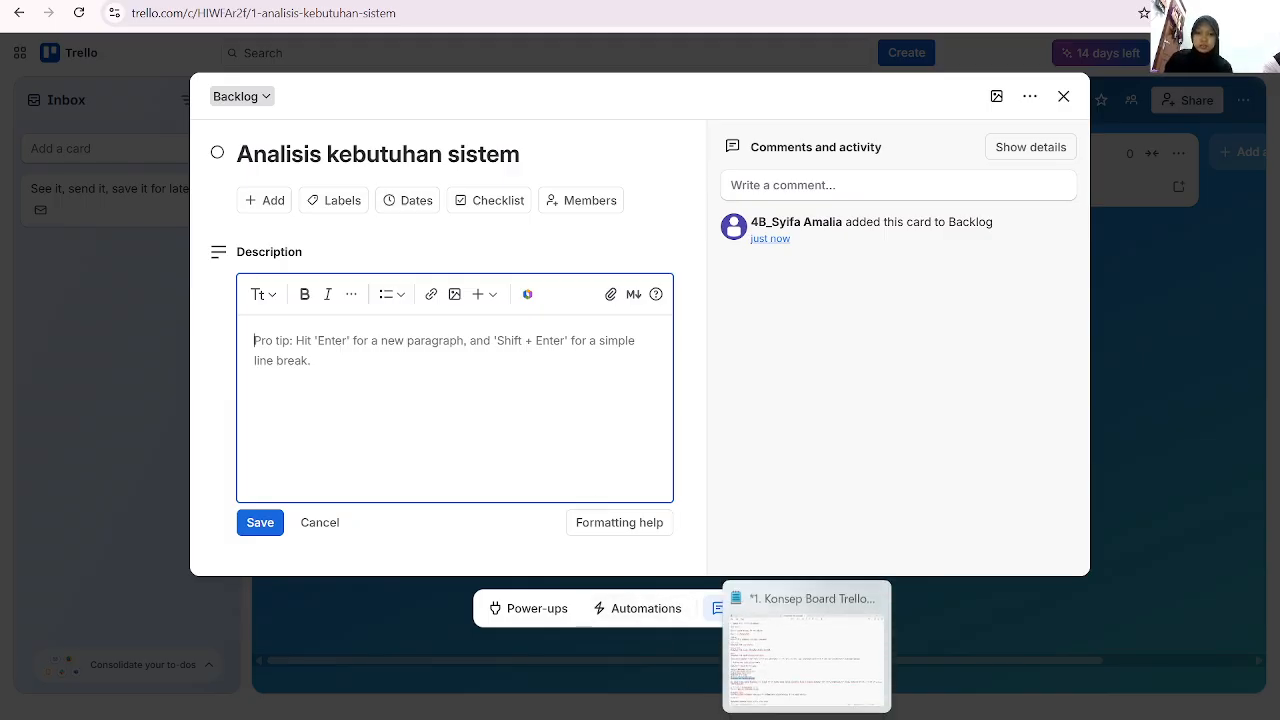
pyautogui.click(806, 717)
pyautogui.scroll(-3, 310, 457)
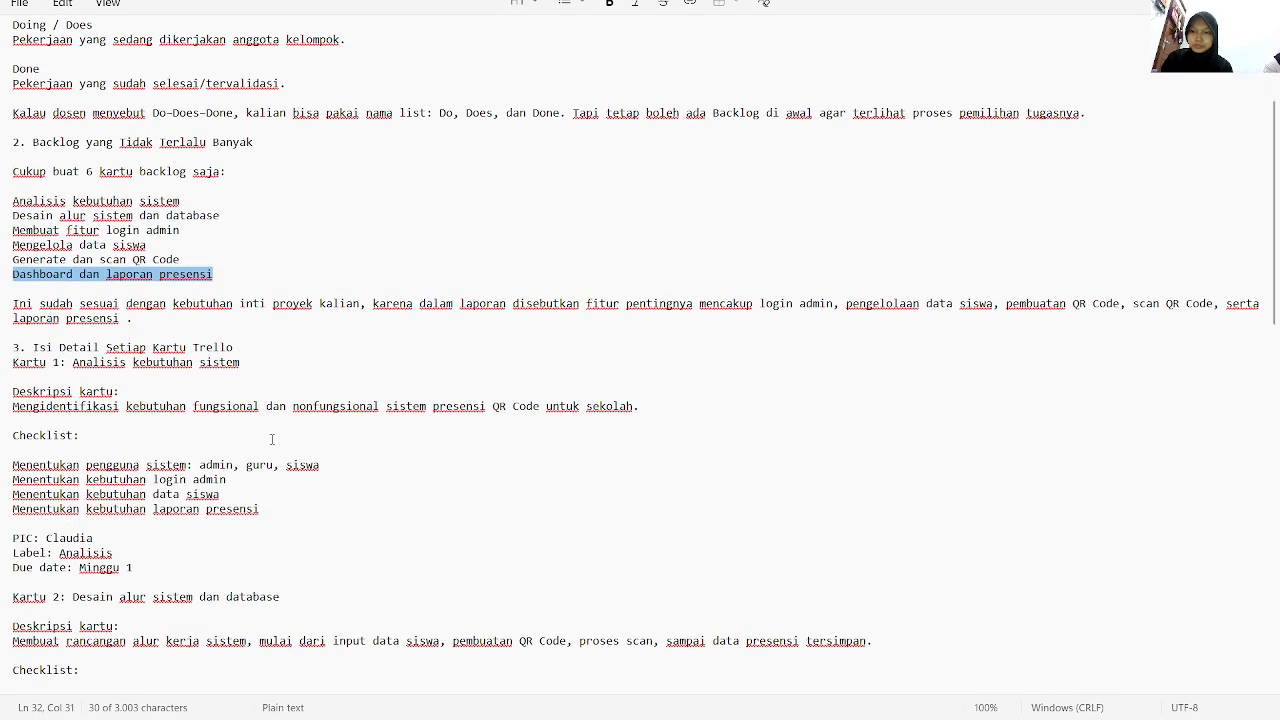
pyautogui.moveTo(203, 425); pyautogui.dragTo(12, 407)
pyautogui.hotkey('ctrl', 'c')
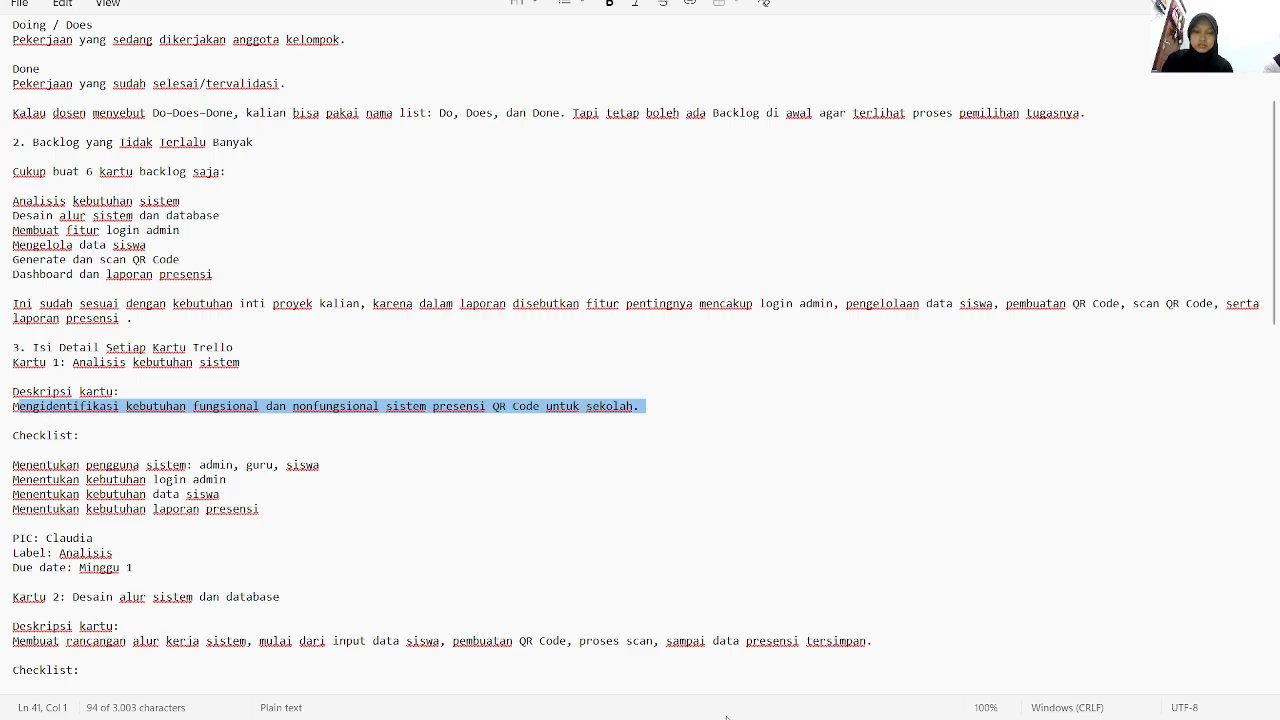
pyautogui.click(756, 684)
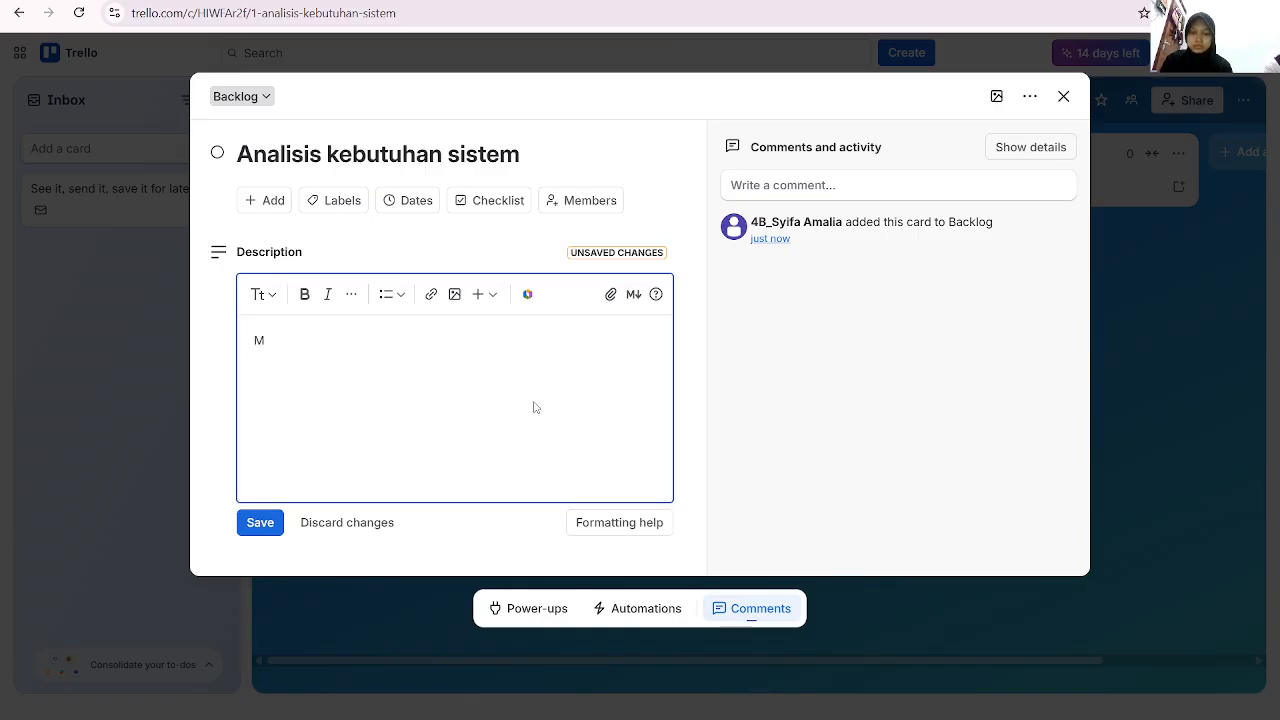
pyautogui.hotkey('ctrl', 'v')
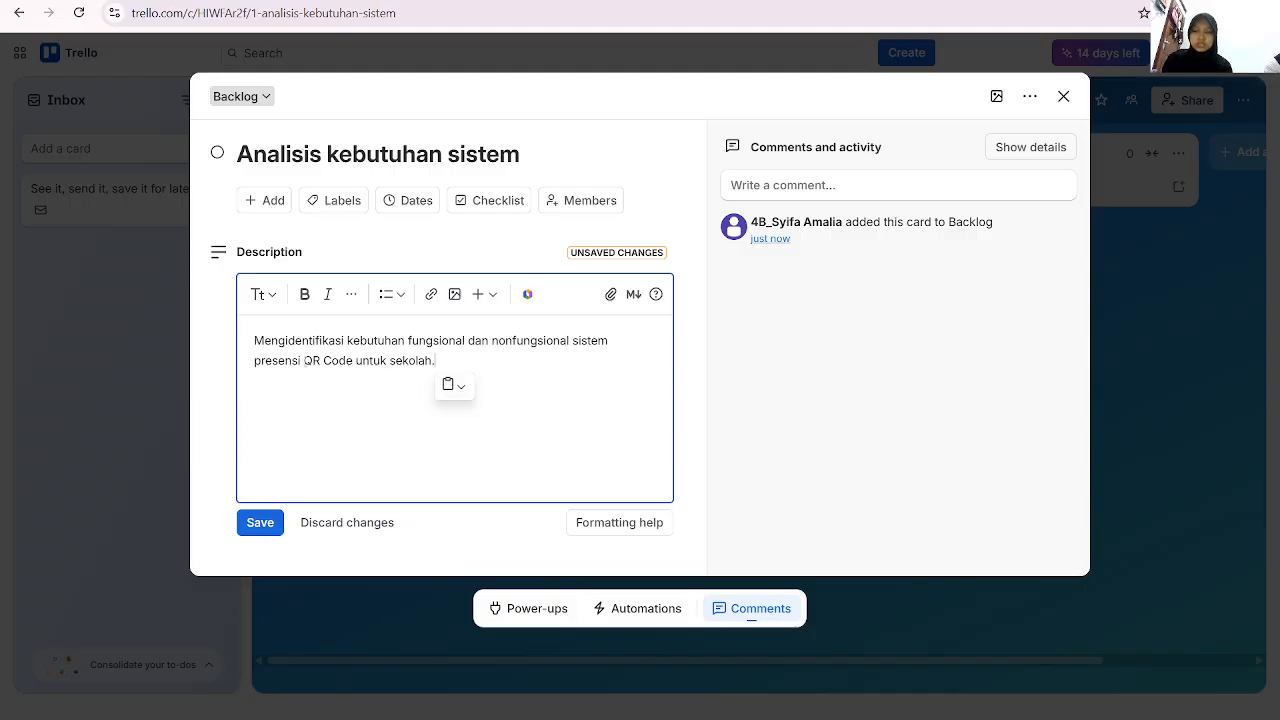
pyautogui.click(257, 523)
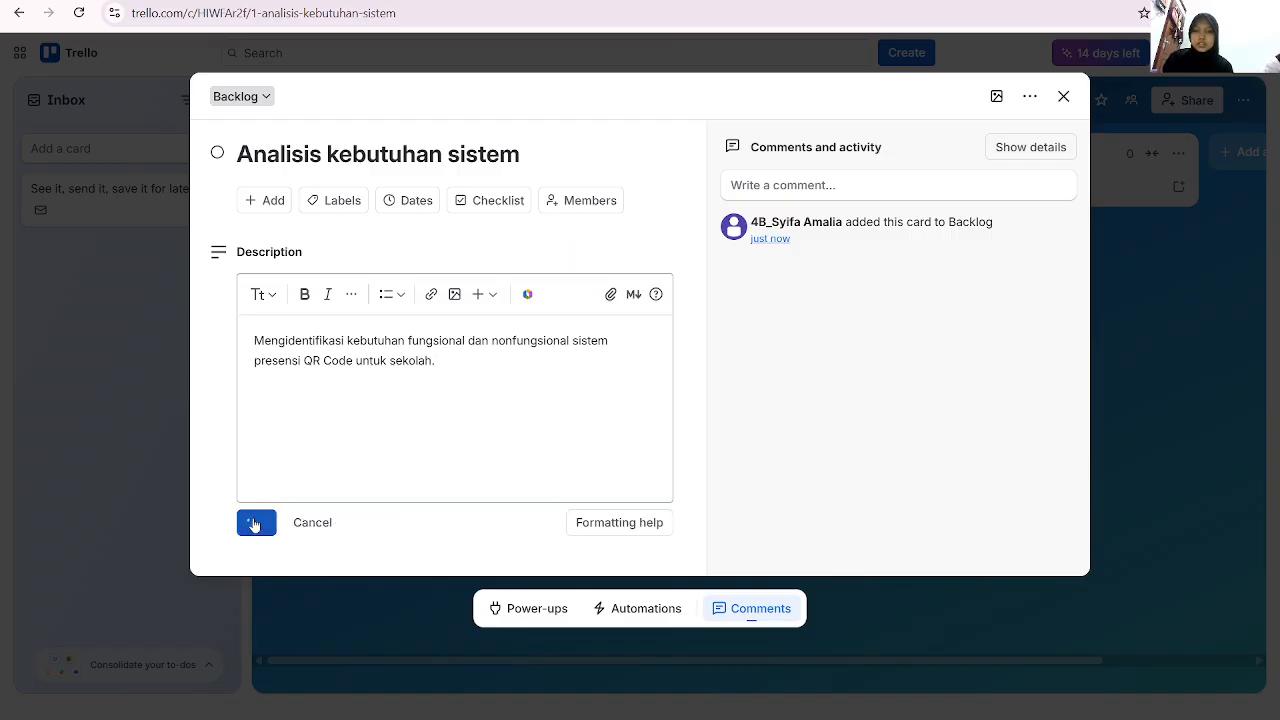
pyautogui.click(1063, 96)
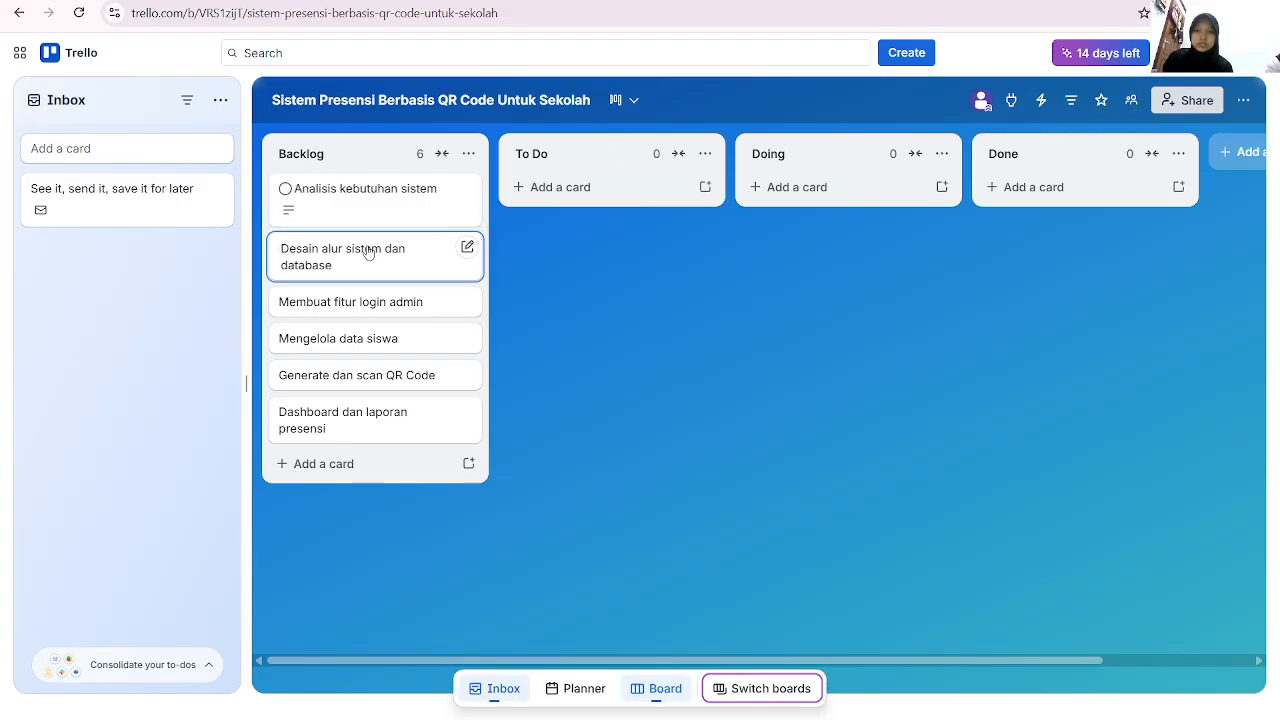
pyautogui.click(468, 250)
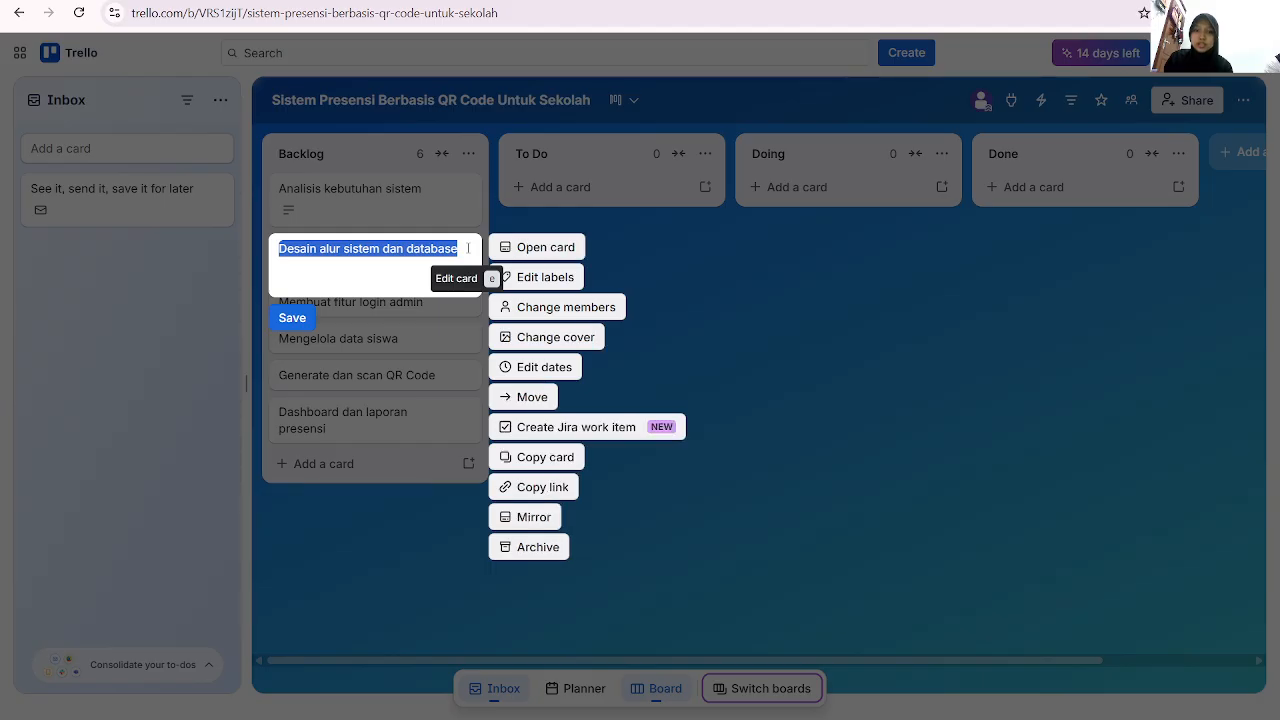
pyautogui.click(384, 273)
pyautogui.click(292, 318)
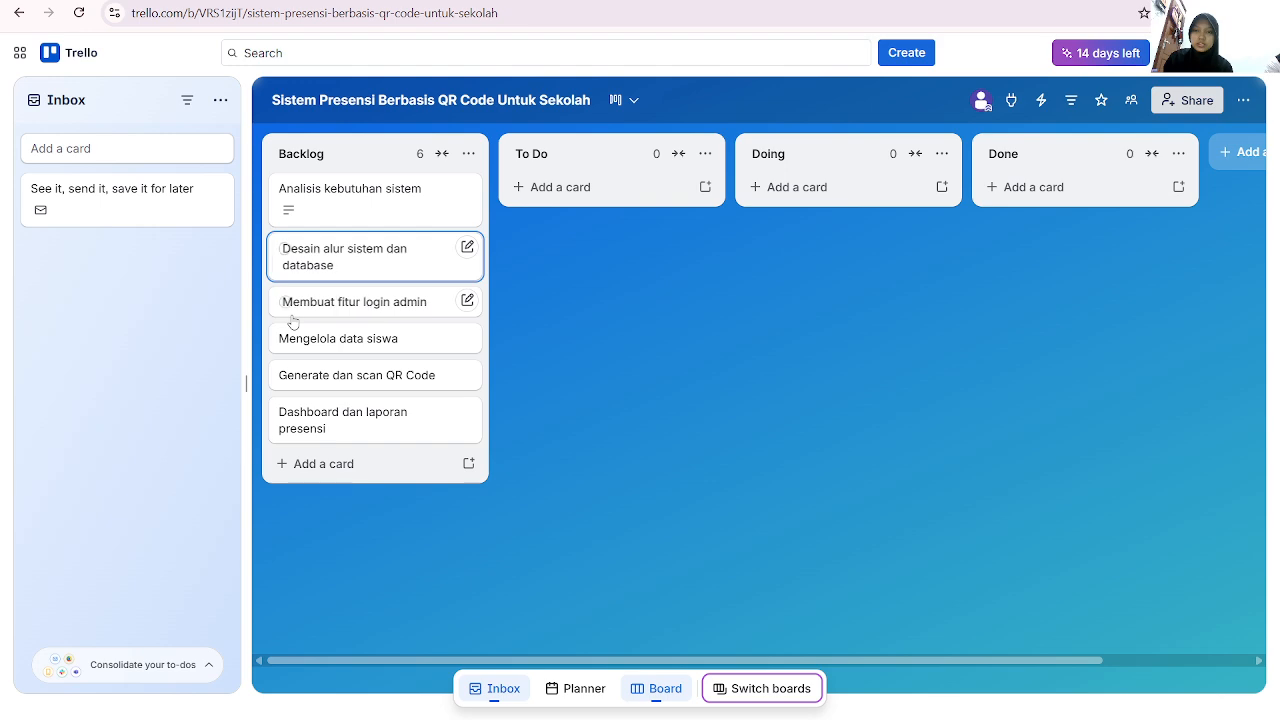
# Open the "Desain alur sistem dan database" card and copy the Kartu 2 description line from the Notepad notes
pyautogui.click(363, 251)
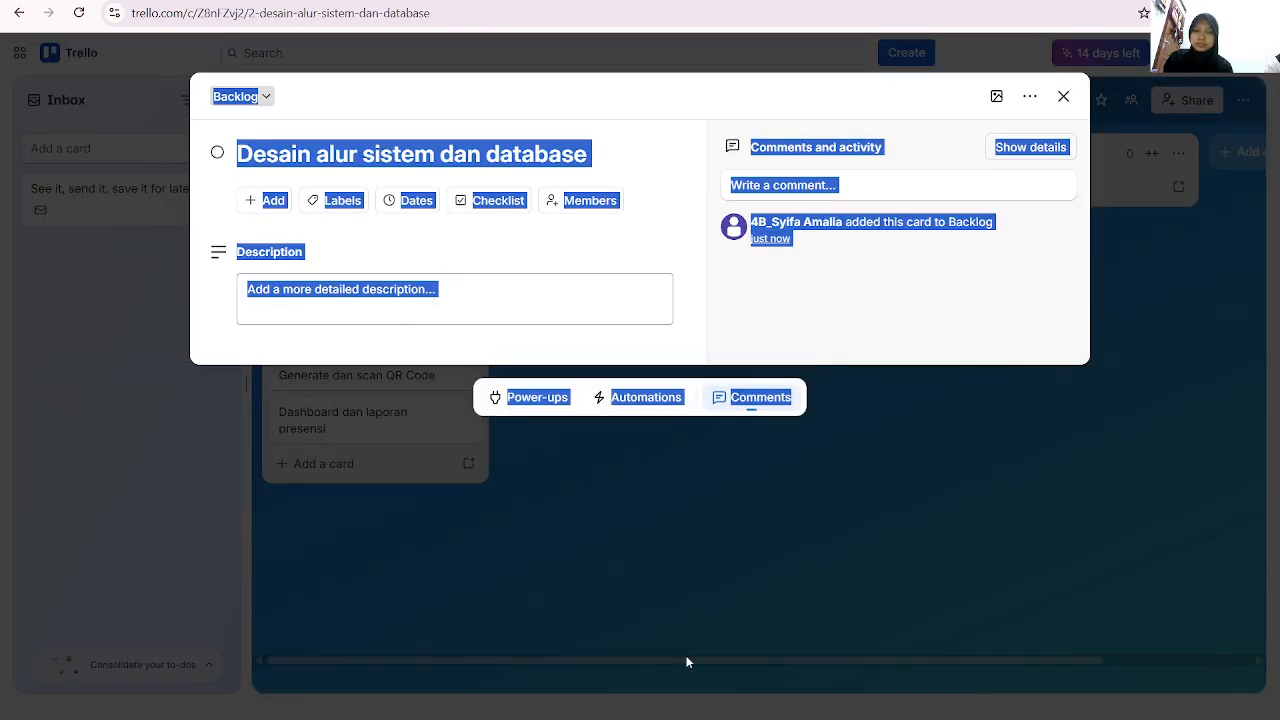
pyautogui.hotkey('alt', 'Tab')
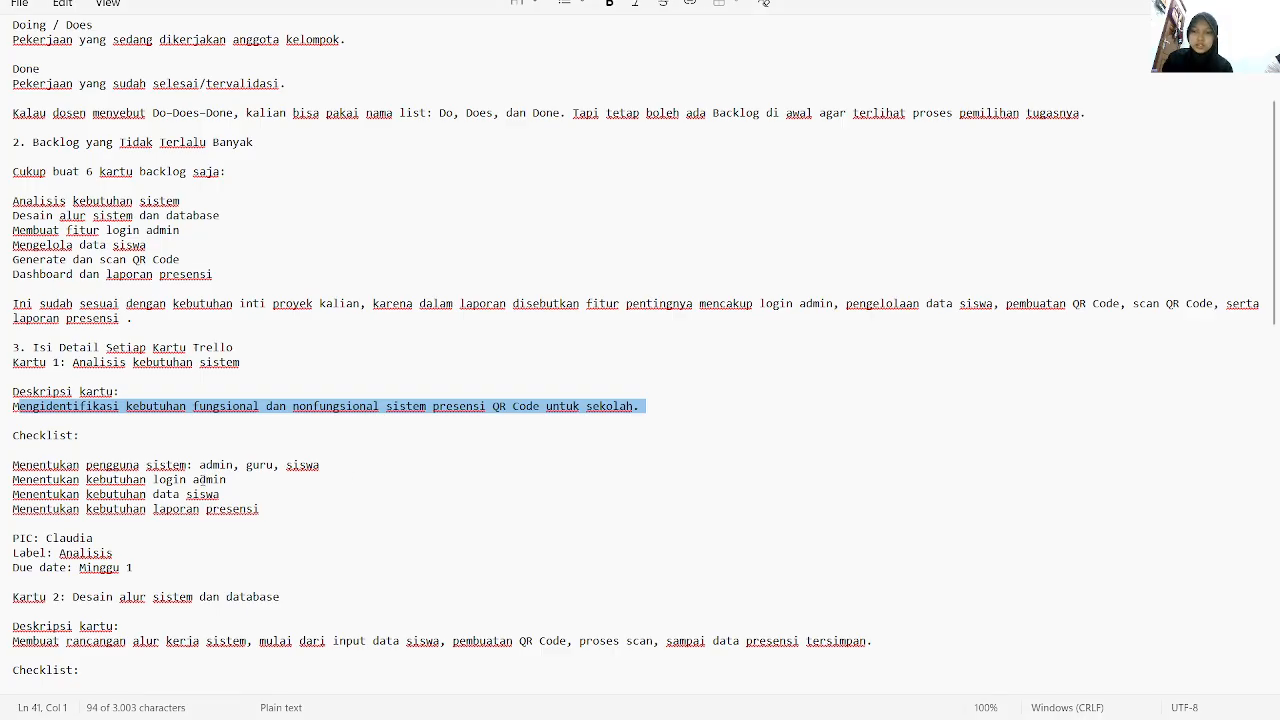
pyautogui.scroll(-3, 223, 410)
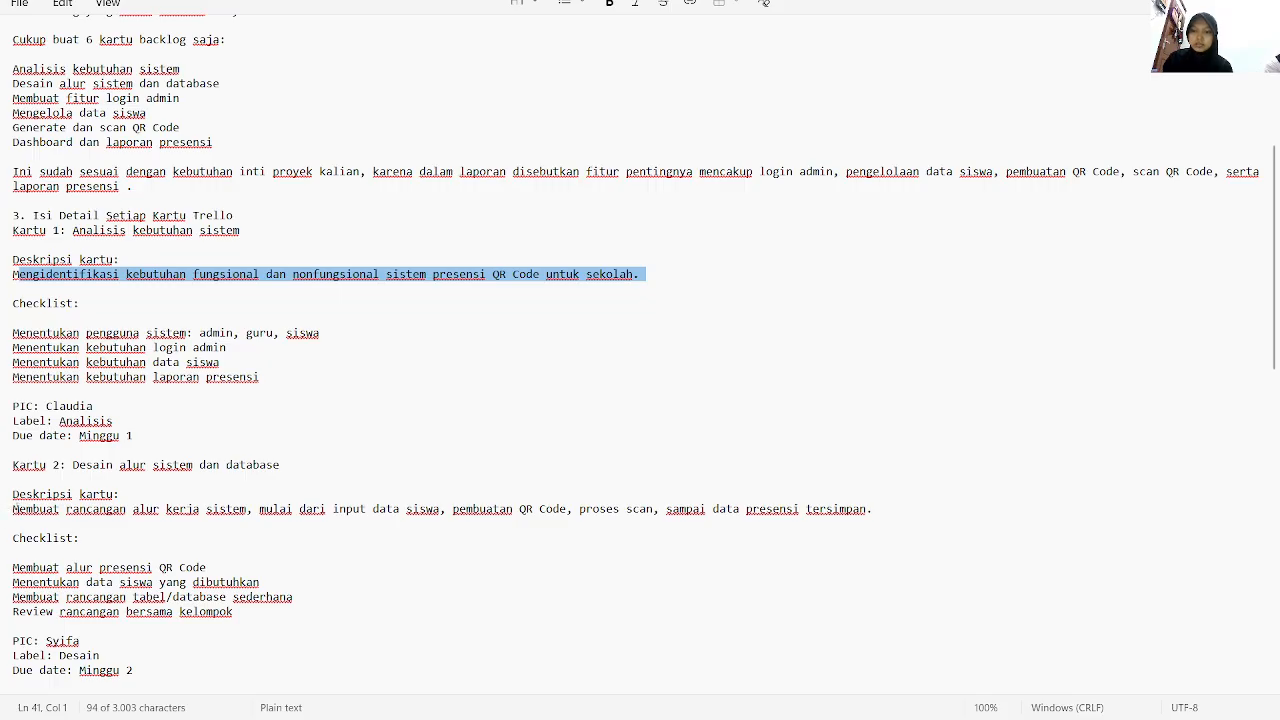
pyautogui.moveTo(13, 509); pyautogui.dragTo(908, 504)
pyautogui.hotkey('ctrl', 'c')
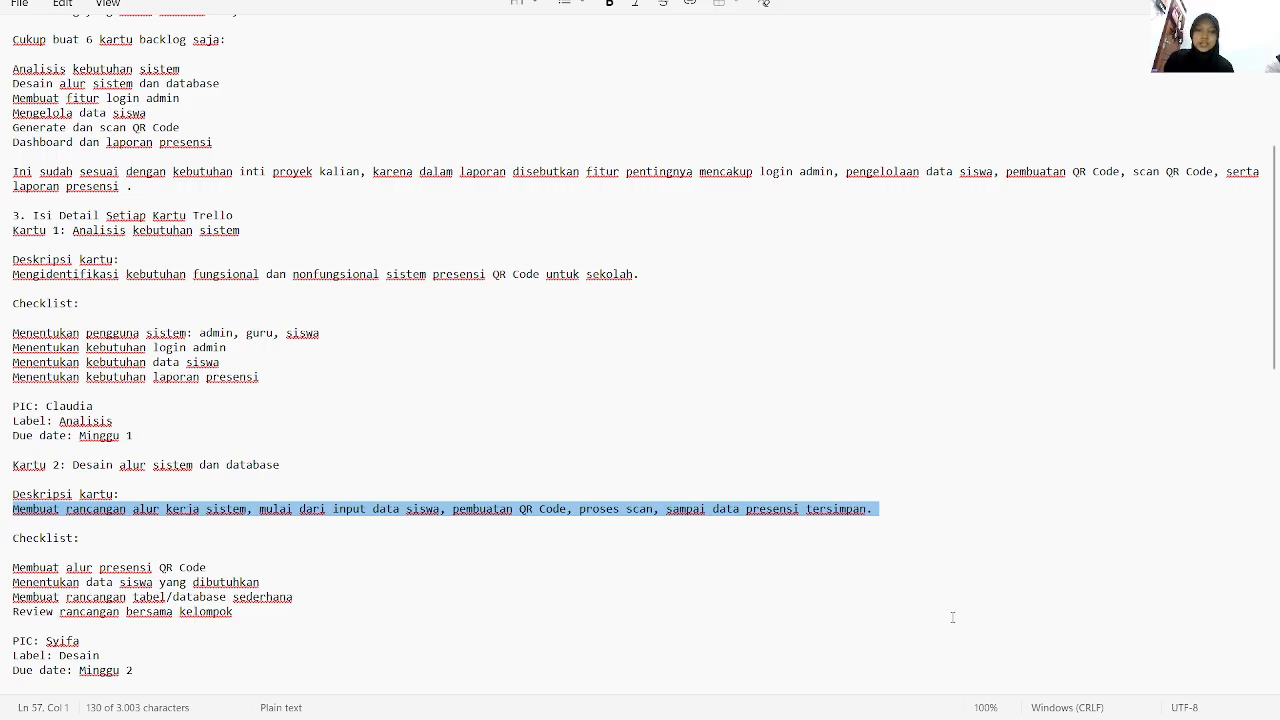
# Save "Membuat rancangan alur kerja sistem, mulai dari input data siswa, pembuatan QR Code, proses scan, sampai data presensi tersimpan." as the Trello card's description and close it
pyautogui.moveTo(770, 718)
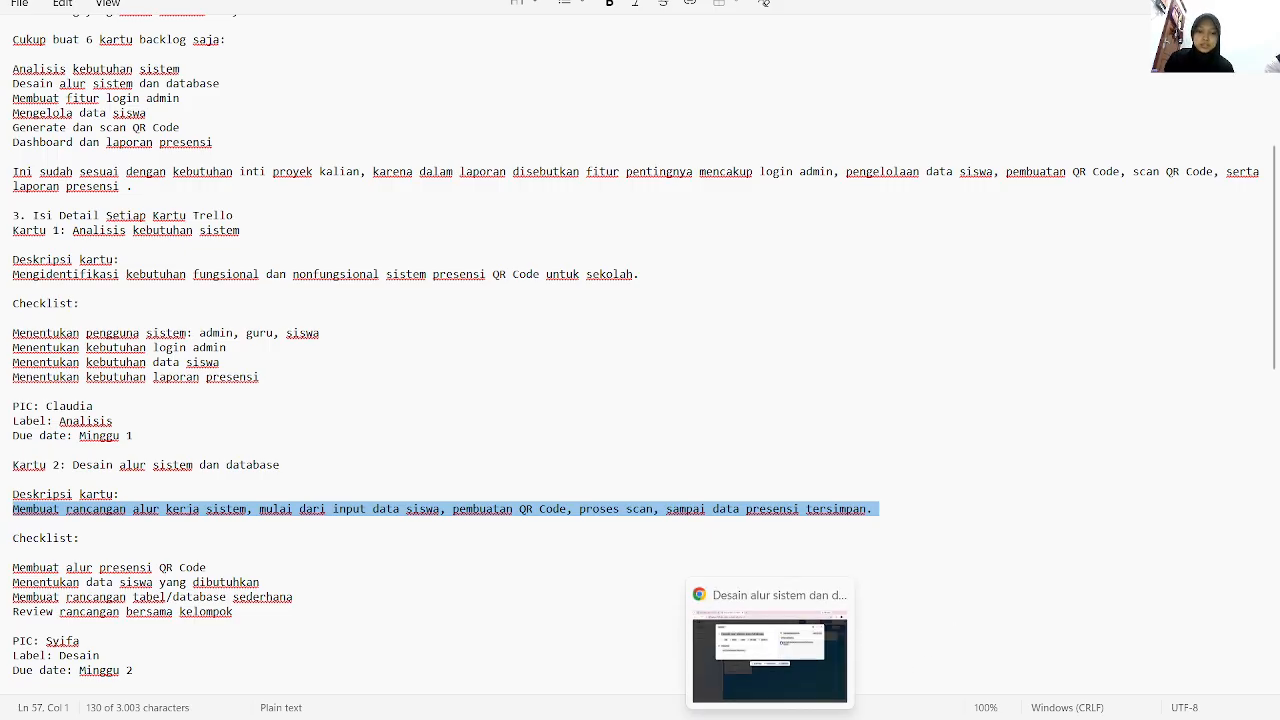
pyautogui.click(770, 660)
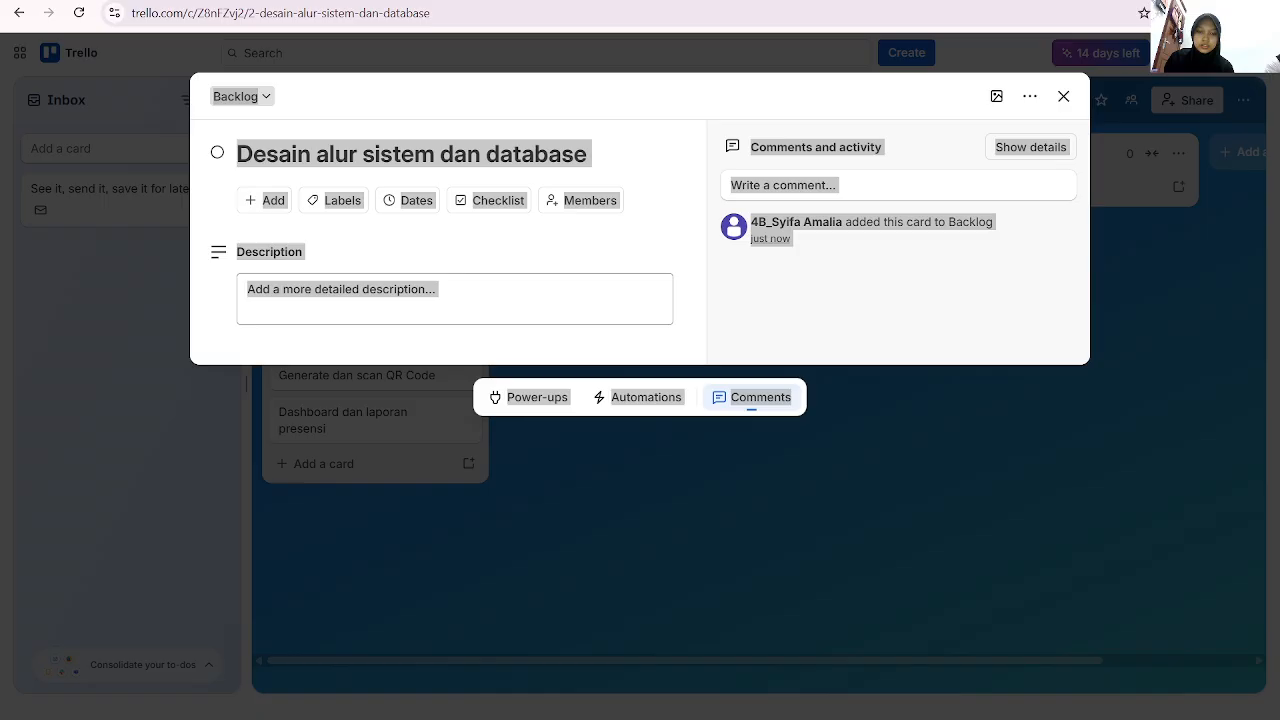
pyautogui.hotkey('ctrl', 'a')
pyautogui.click(510, 316)
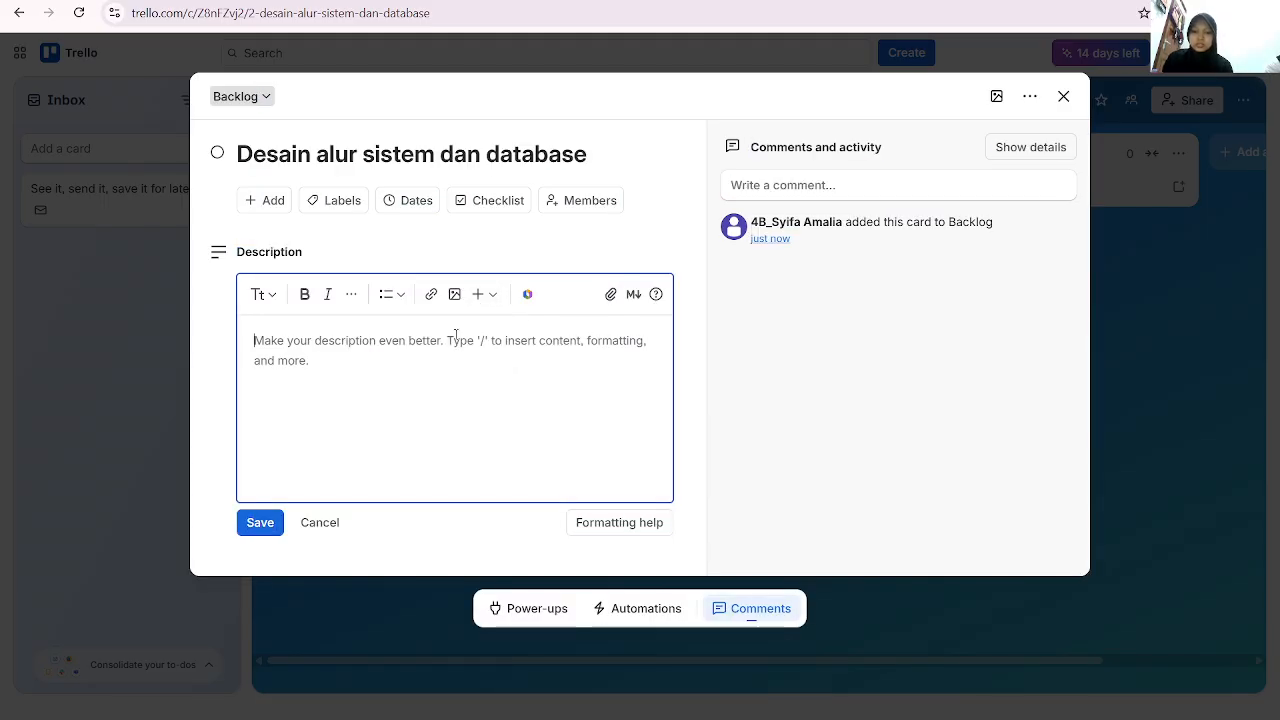
pyautogui.hotkey('ctrl', 'v')
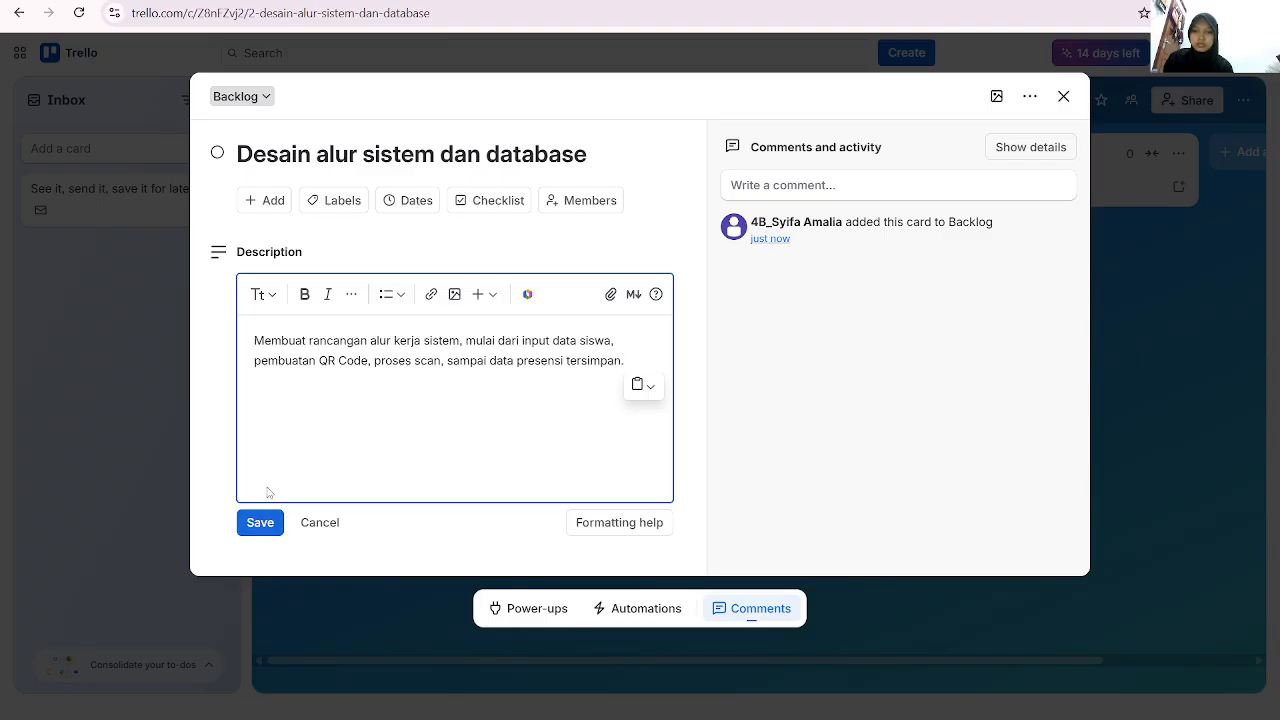
pyautogui.click(268, 522)
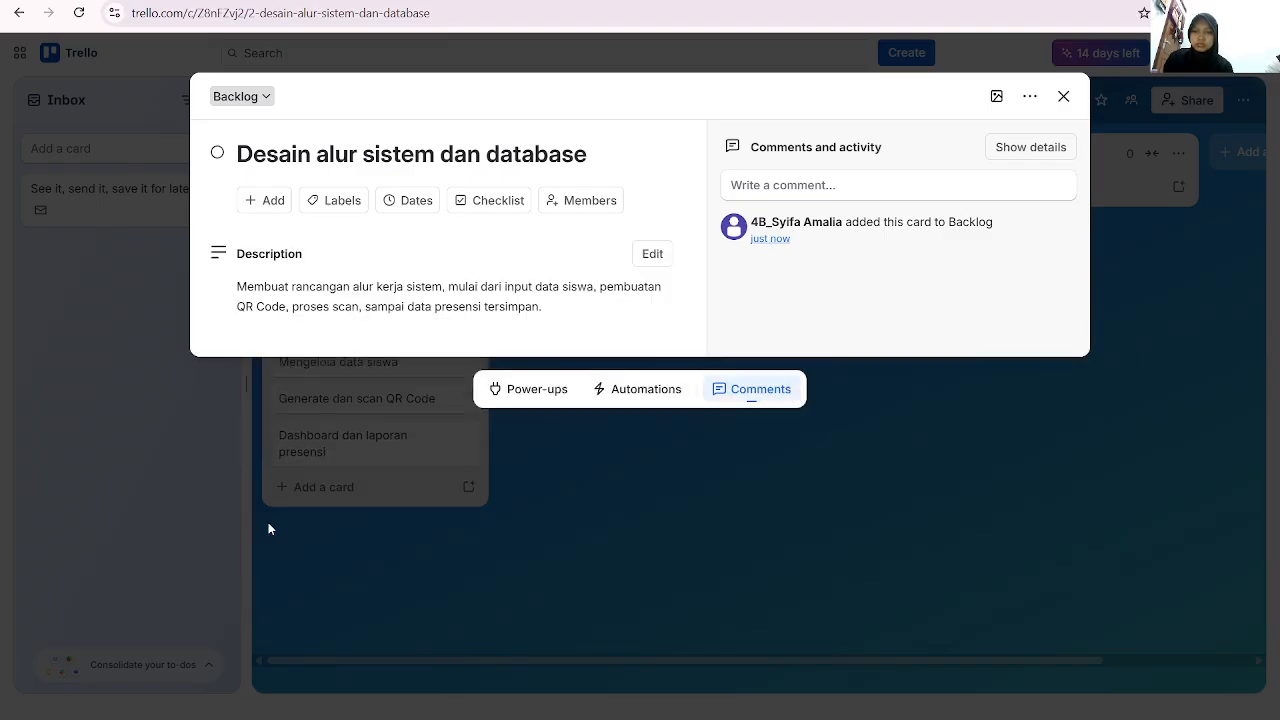
pyautogui.click(1063, 97)
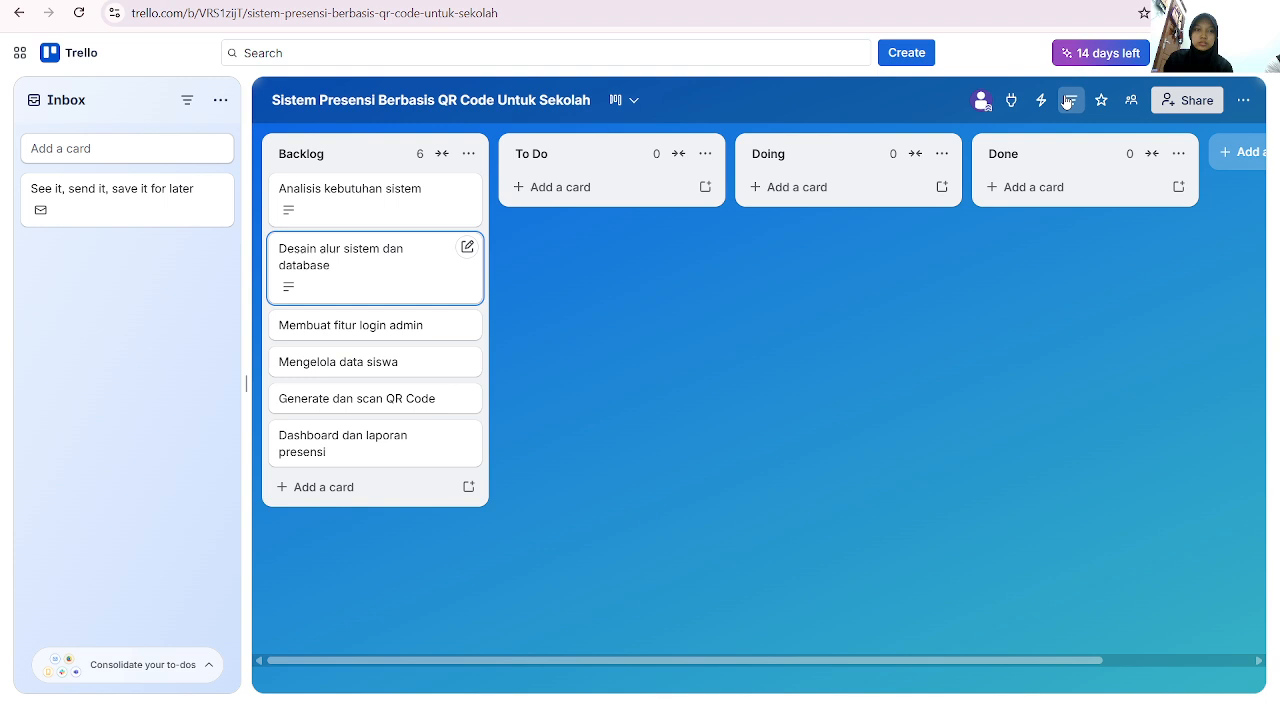
# Open the "Membuat fitur login admin" card and copy the Kartu 3 description line from the Notepad notes
pyautogui.click(416, 330)
pyautogui.click(414, 328)
pyautogui.click(400, 325)
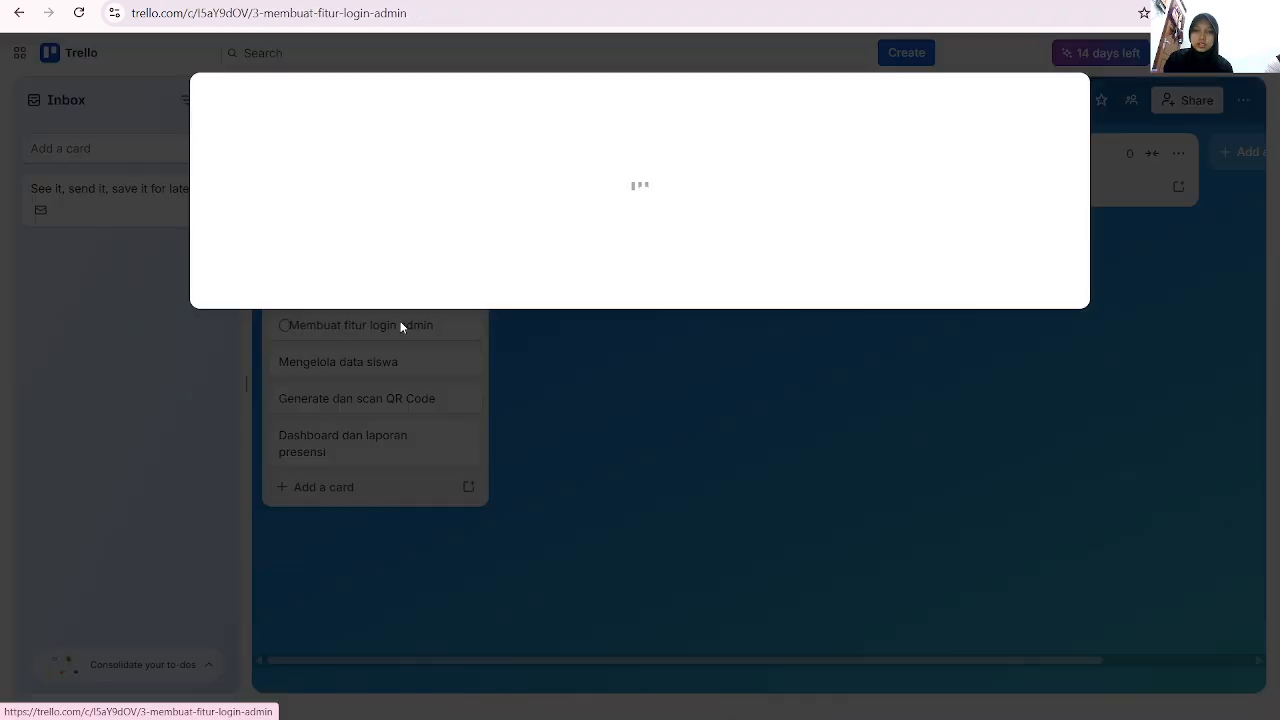
pyautogui.click(402, 327)
pyautogui.click(385, 333)
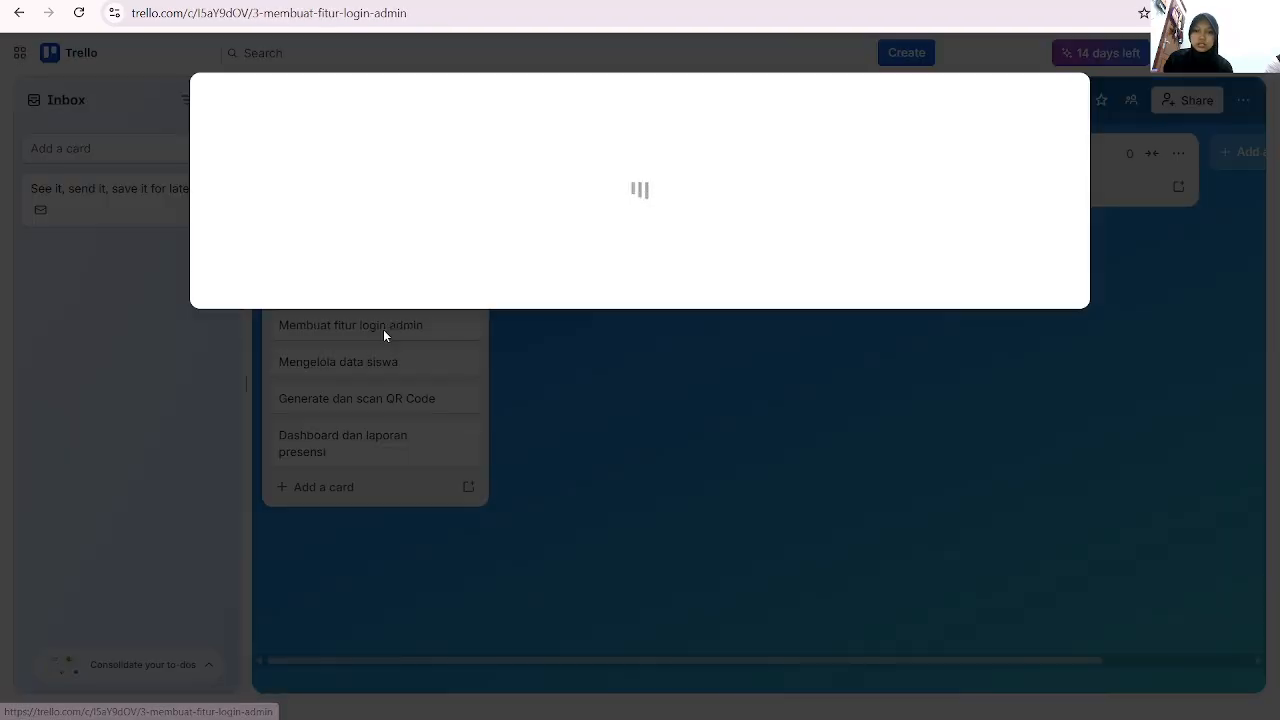
pyautogui.hotkey('alt', 'Tab')
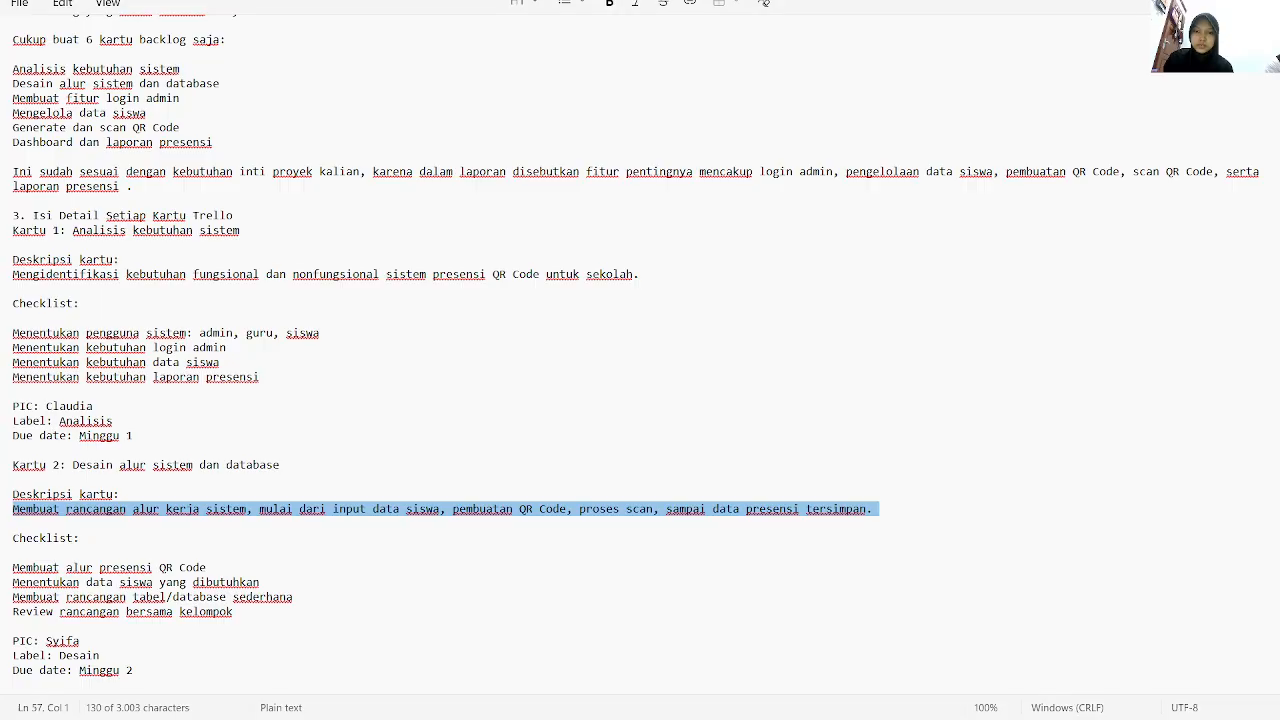
pyautogui.scroll(-4, 397, 581)
pyautogui.scroll(-2, 397, 581)
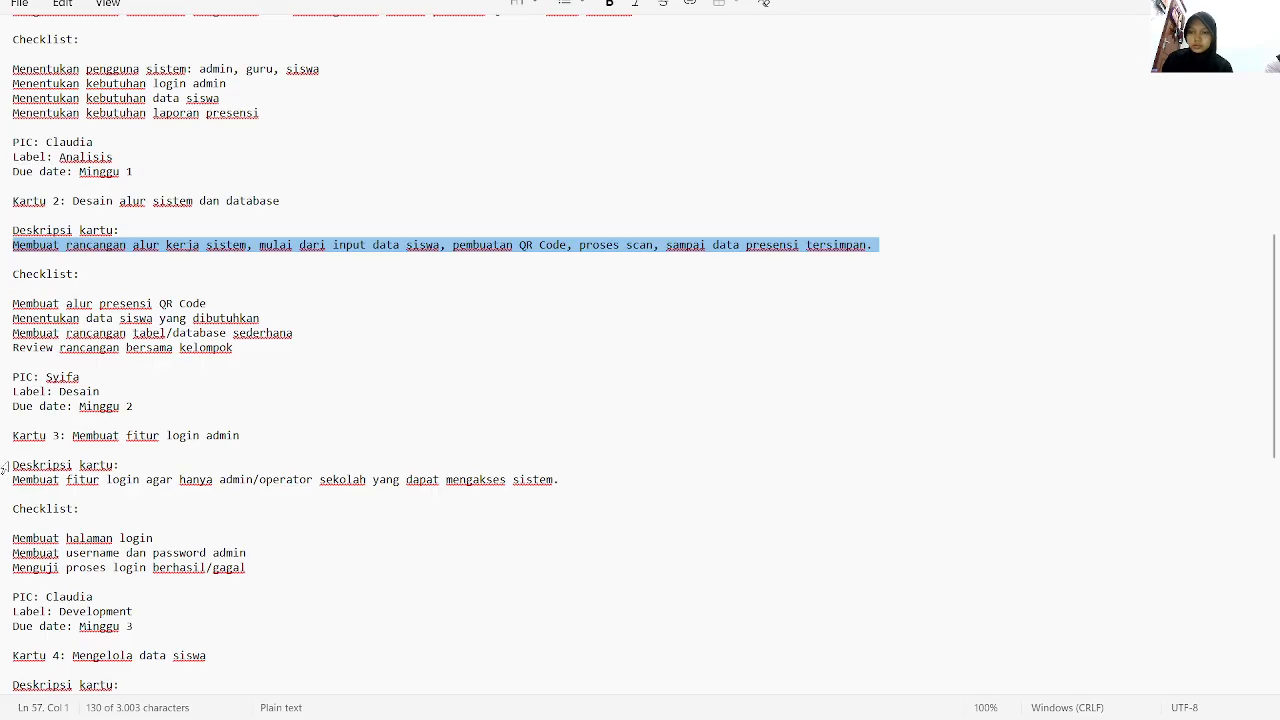
pyautogui.moveTo(5, 466); pyautogui.dragTo(93, 483)
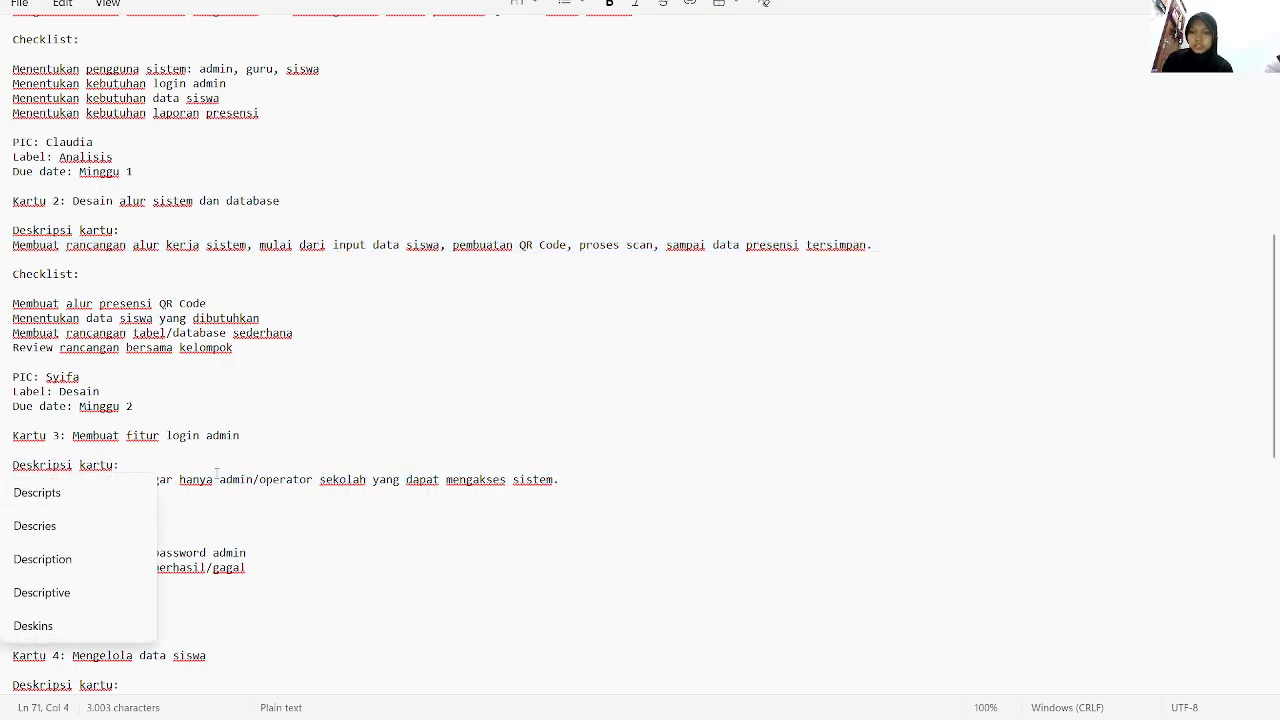
pyautogui.moveTo(213, 480); pyautogui.dragTo(66, 480)
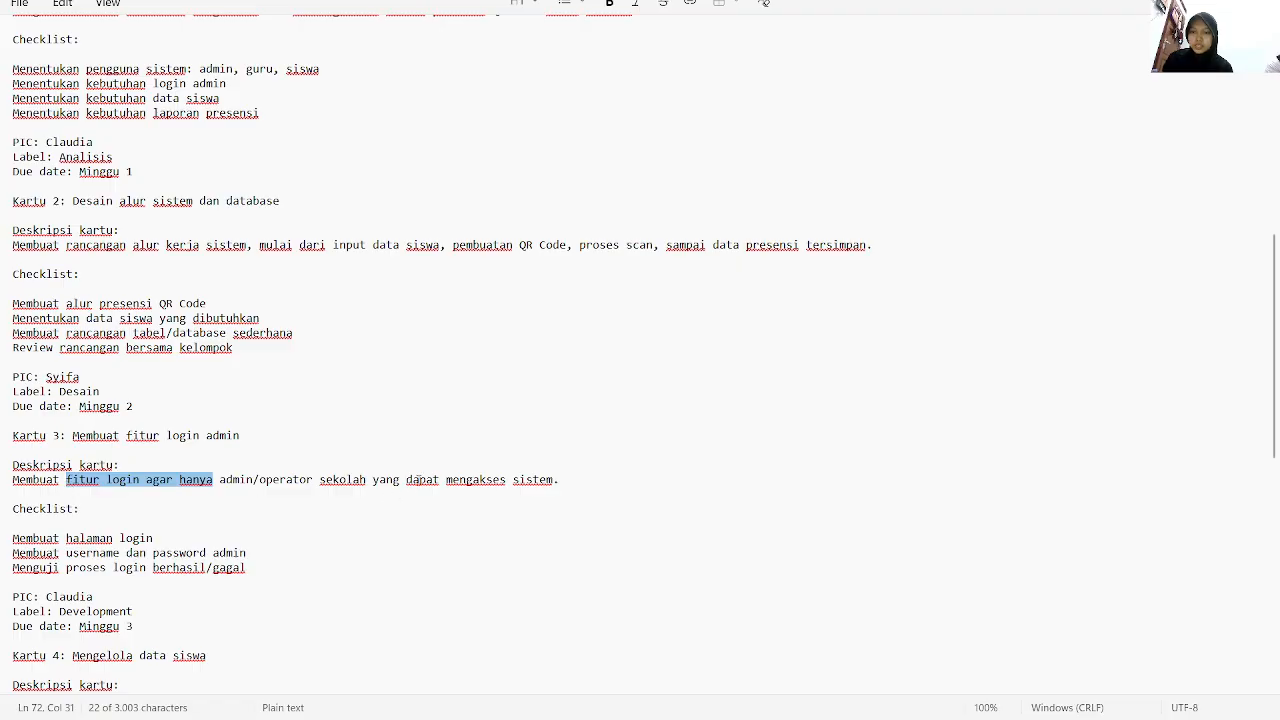
pyautogui.click(419, 480)
pyautogui.moveTo(566, 480); pyautogui.dragTo(10, 480)
pyautogui.hotkey('ctrl', 'c')
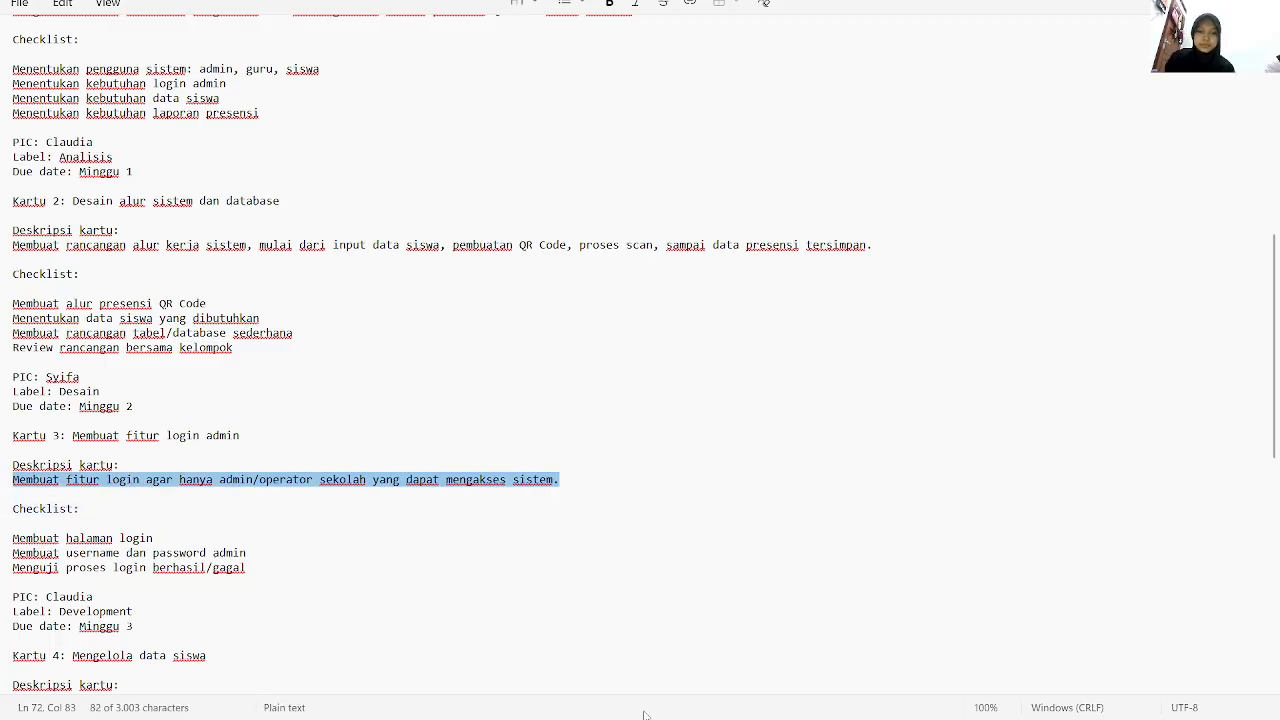
# Back in Trello, paste "Membuat fitur login agar hanya admin/operator sekolah yang dapat mengakses sistem." into the "Membuat fitur login admin" card's description
pyautogui.hotkey('alt', 'Tab')
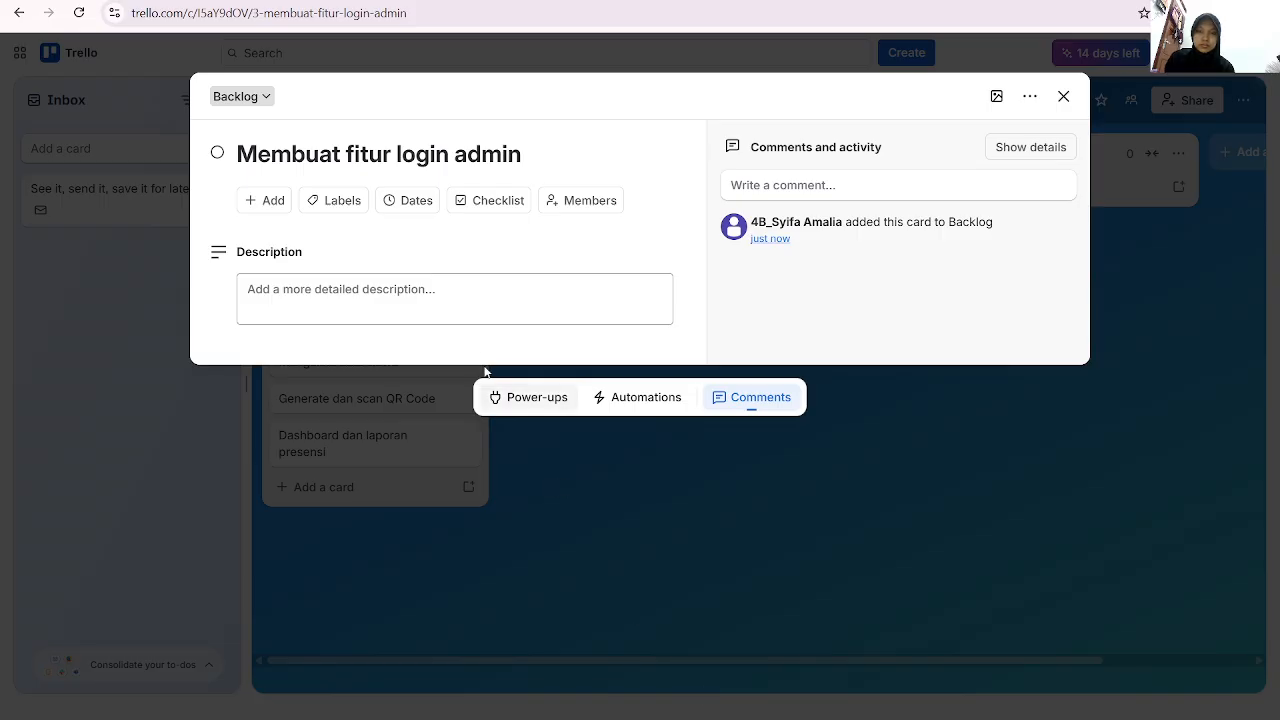
pyautogui.click(429, 294)
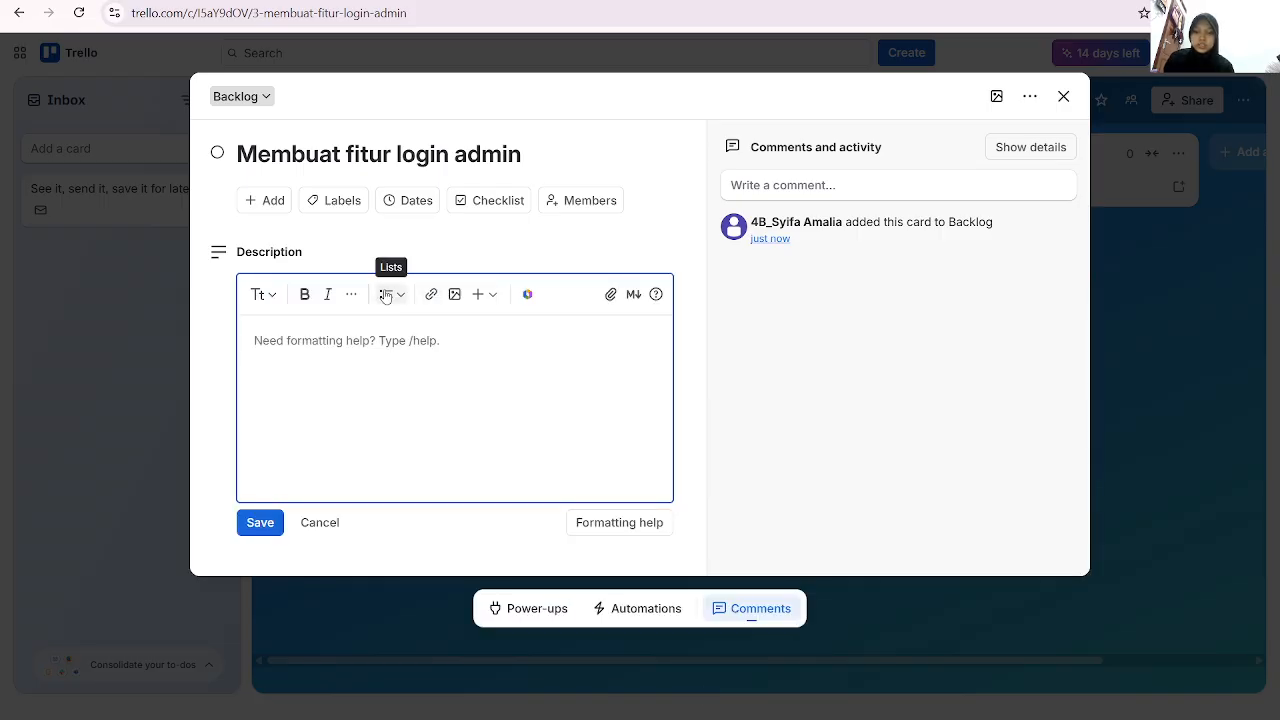
pyautogui.hotkey('ctrl', 'v')
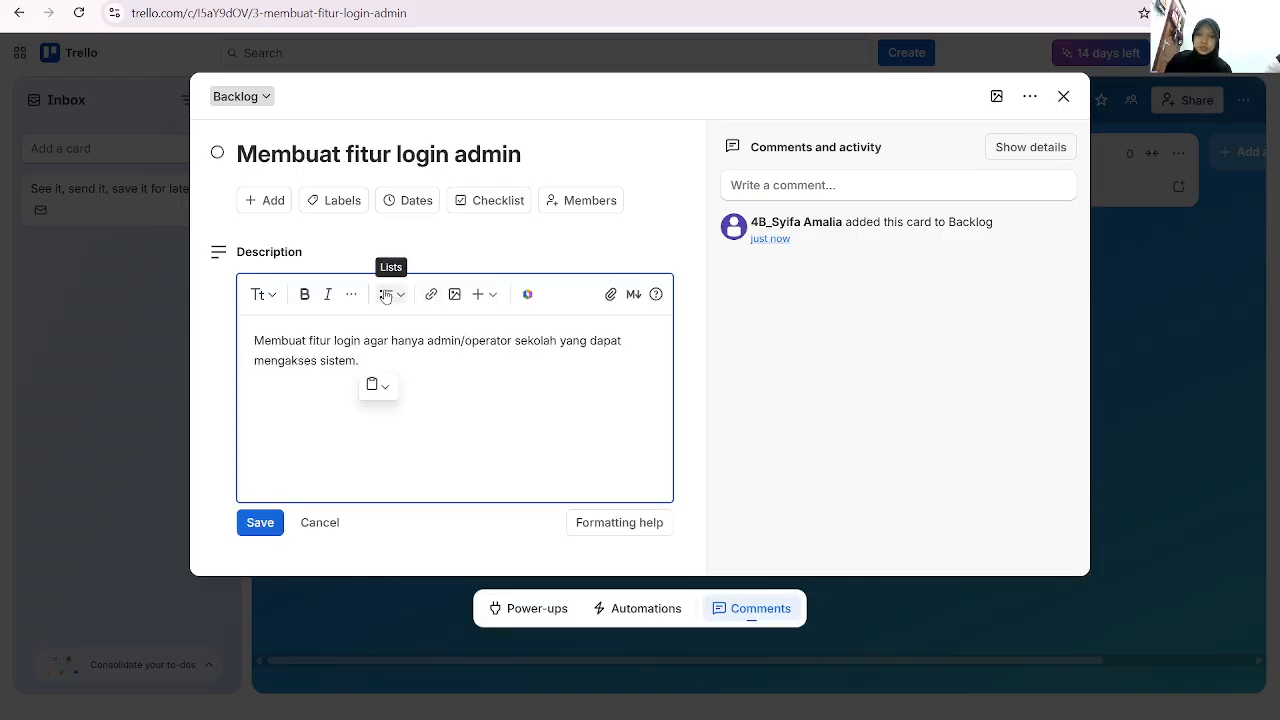
# Apply the yellow label to the "Membuat fitur login admin" card and title the label with the person in charge's first name
pyautogui.click(335, 205)
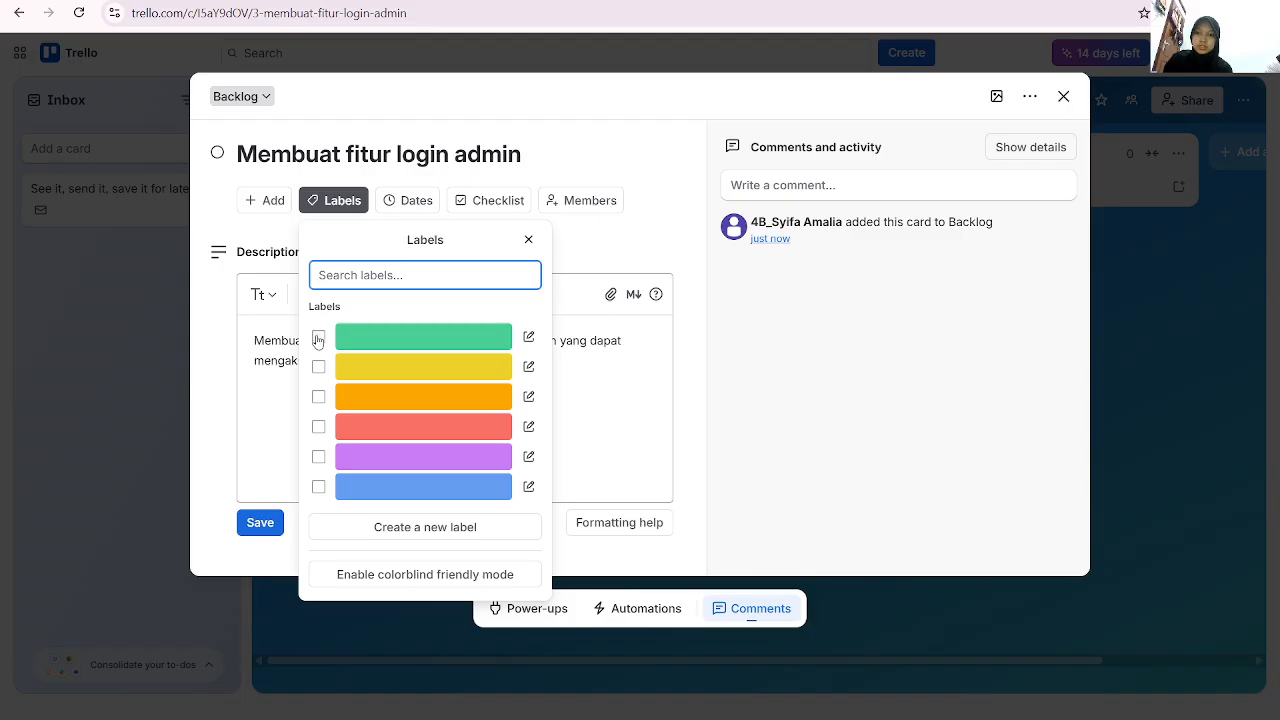
pyautogui.click(318, 367)
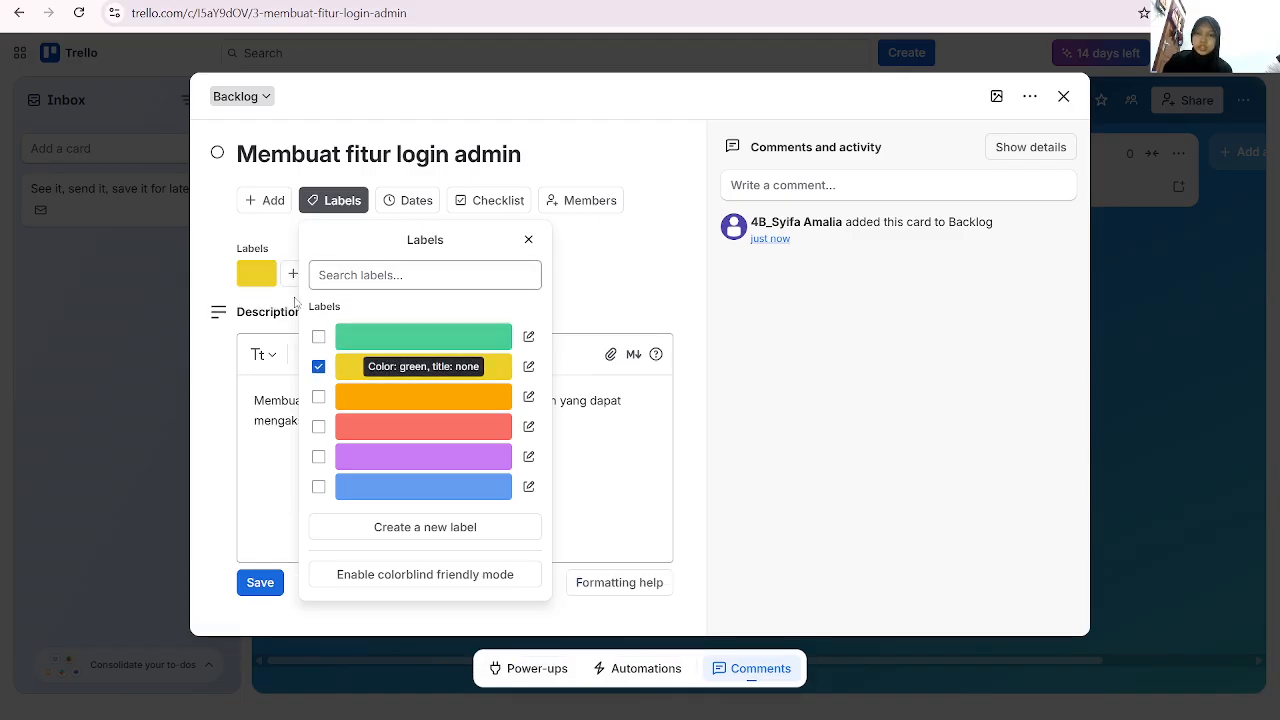
pyautogui.click(529, 366)
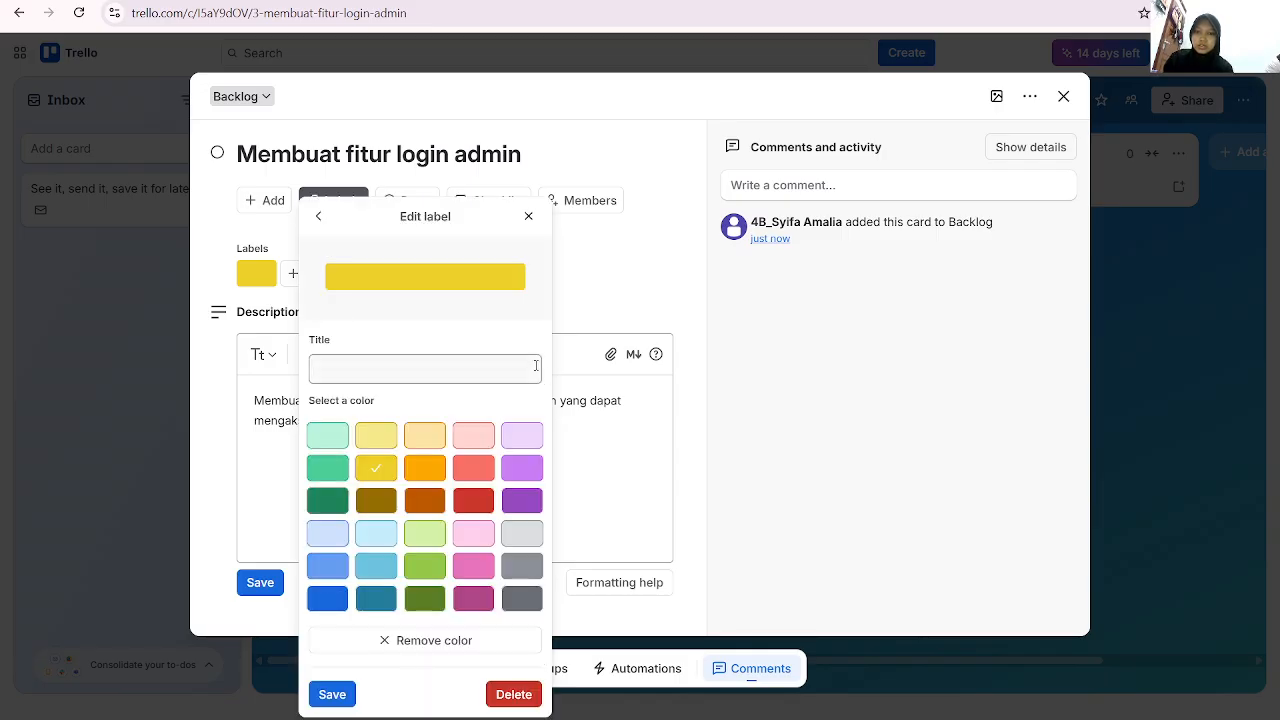
pyautogui.click(371, 366)
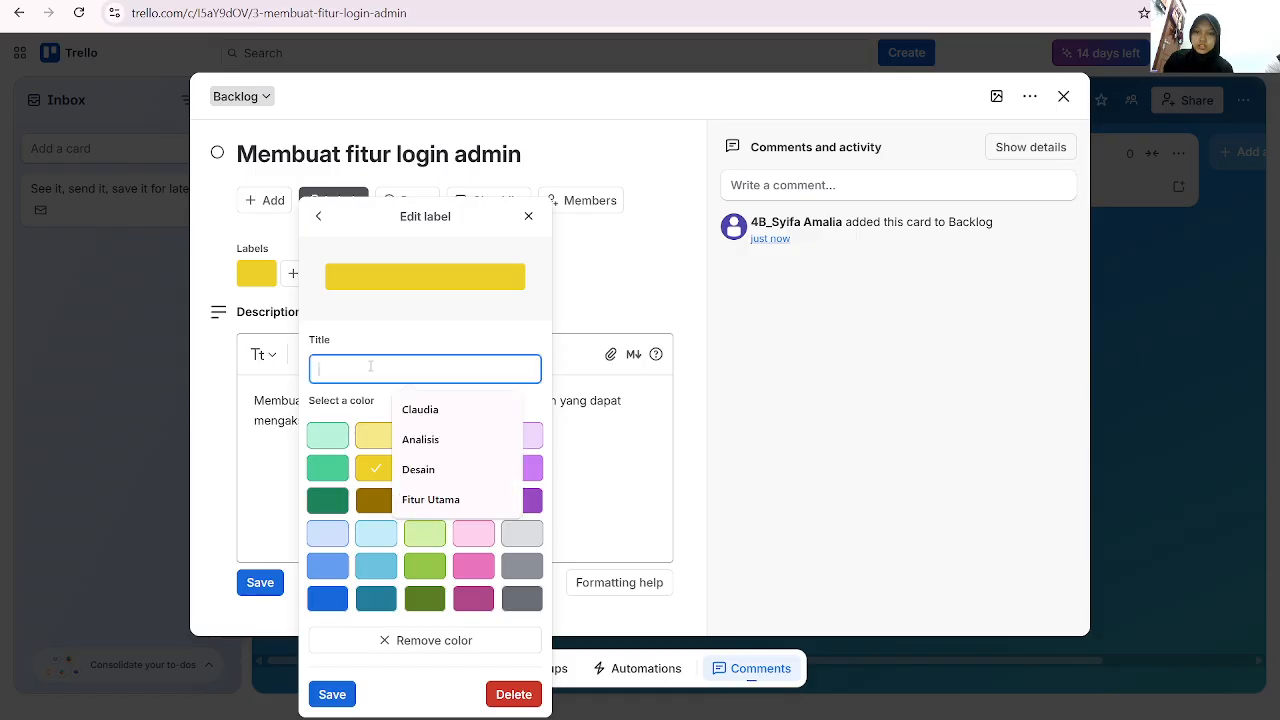
pyautogui.click(417, 410)
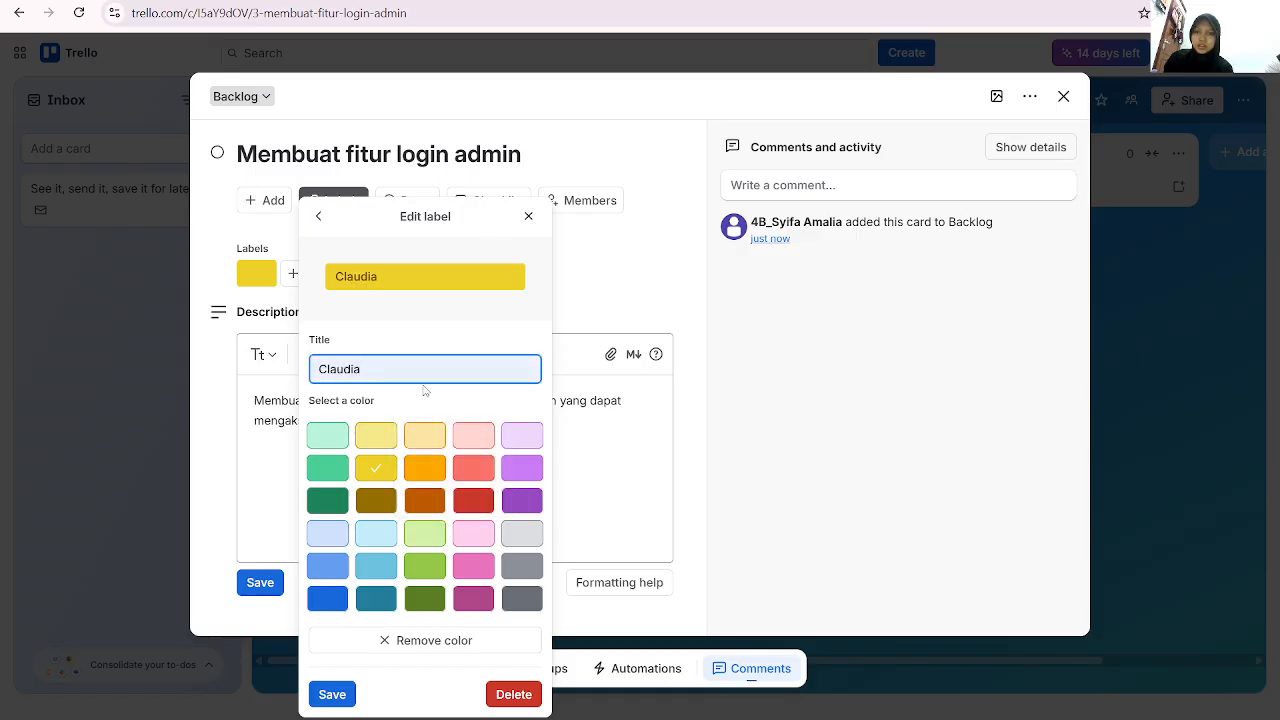
pyautogui.click(333, 695)
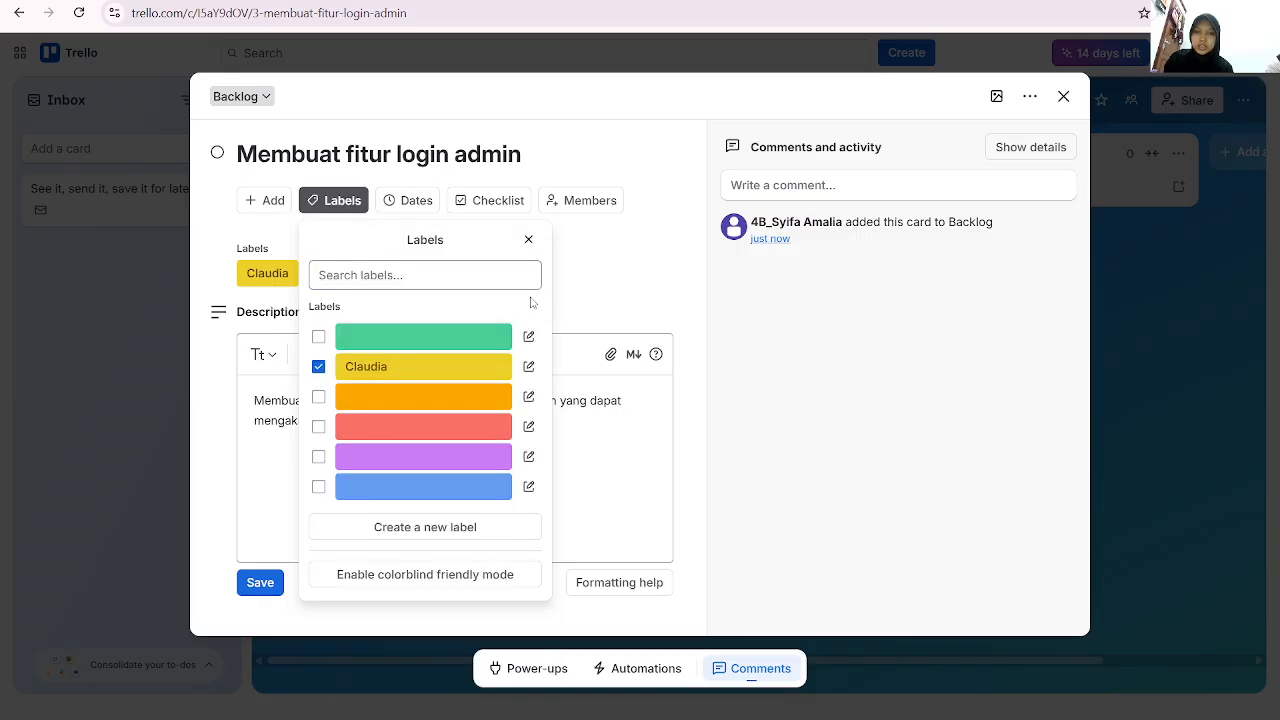
pyautogui.click(527, 241)
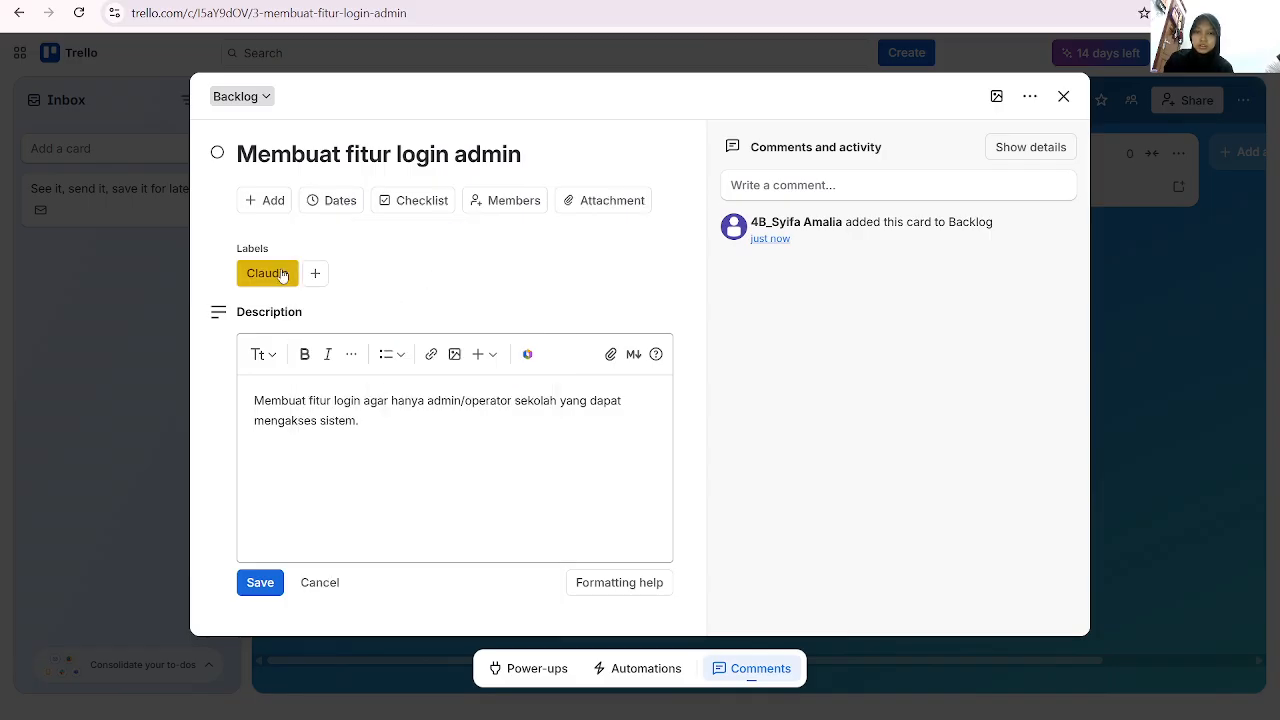
# Check the available board members without assigning any, then save the "Membuat fitur login admin" description and close the card
pyautogui.click(487, 196)
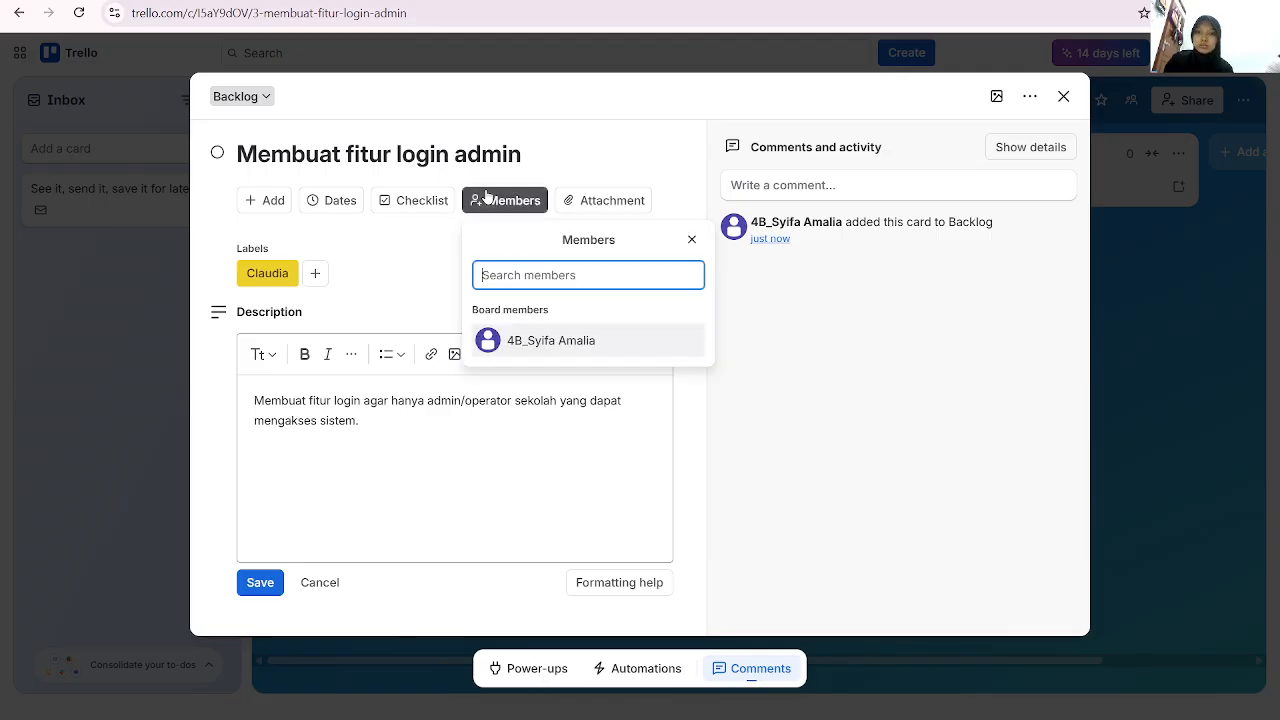
pyautogui.click(692, 241)
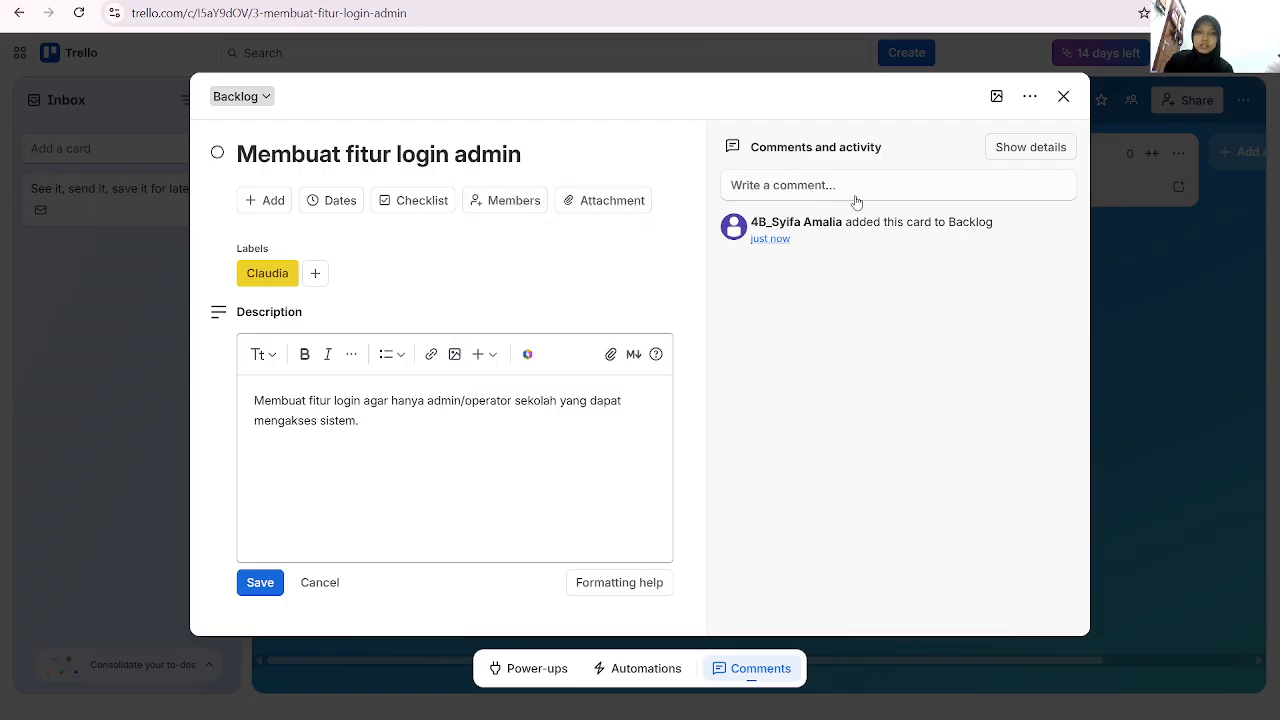
pyautogui.click(255, 590)
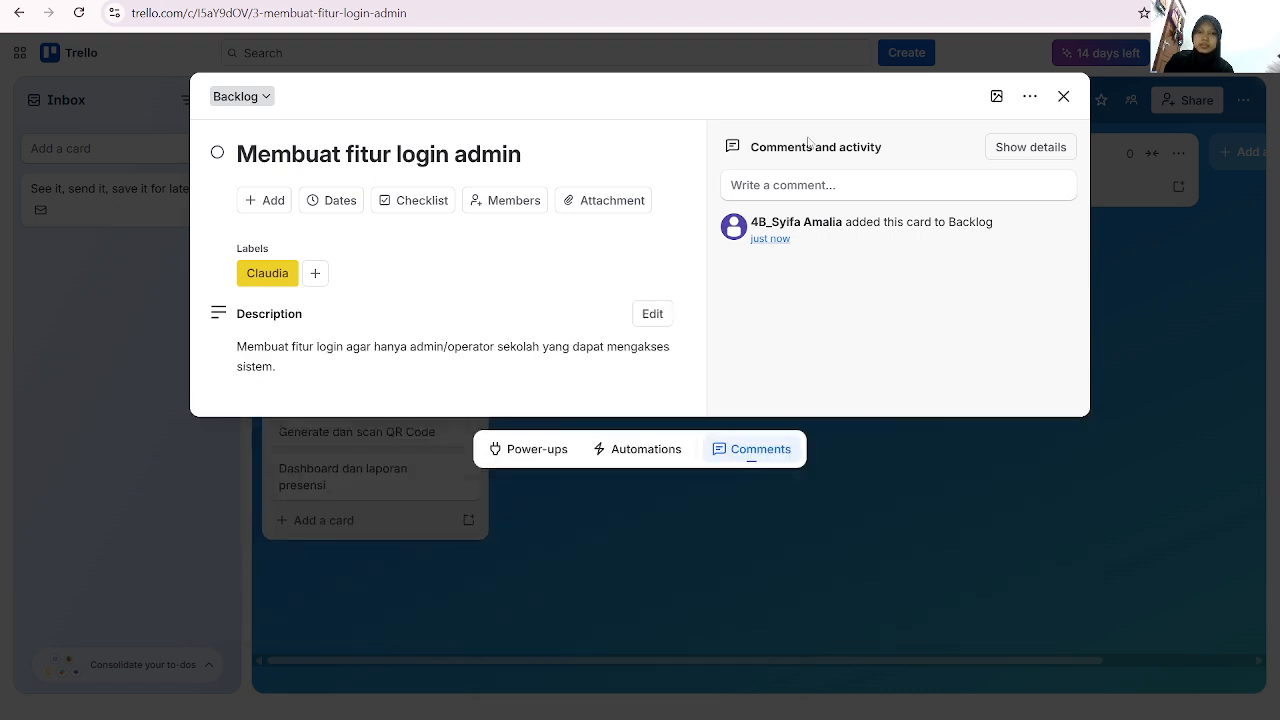
pyautogui.click(1064, 97)
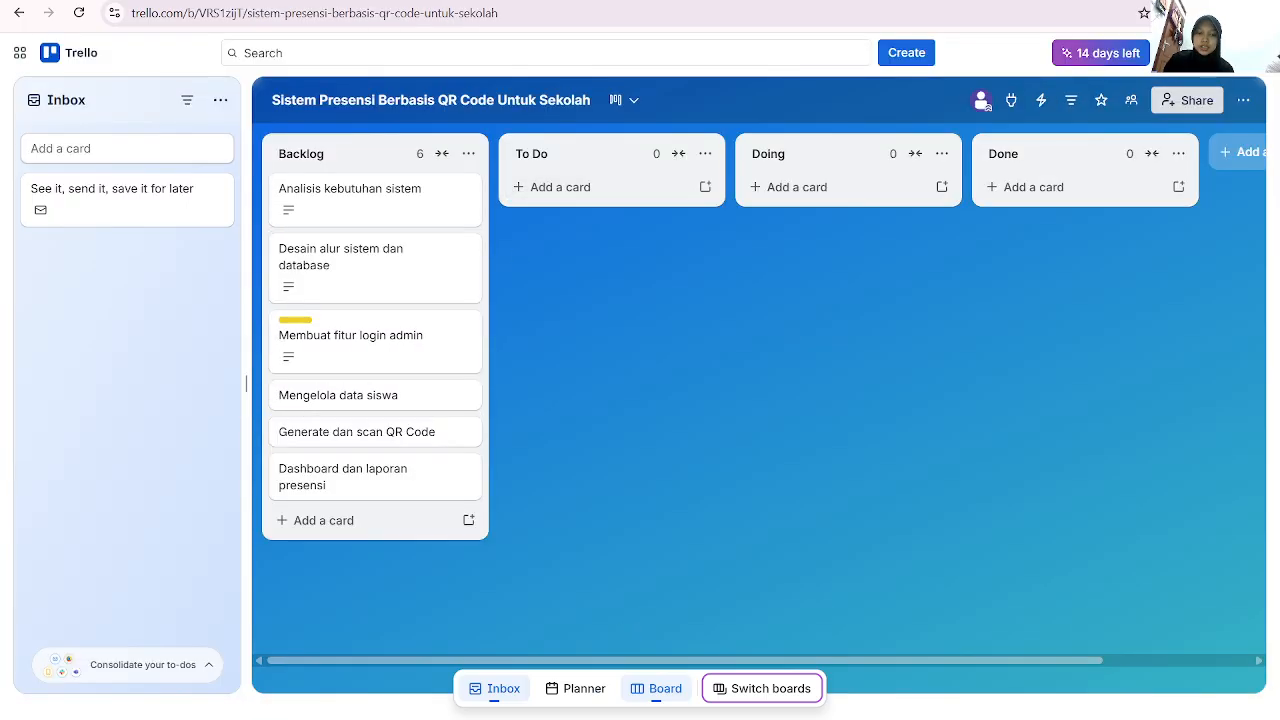
# Switch to the Notepad notes and copy the Kartu 4 description, "Membuat fitur tambah, ubah, hapus, dan lihat data siswa sebagai dasar proses presensi."
pyautogui.moveTo(770, 719)
pyautogui.click(807, 719)
pyautogui.scroll(-3, 219, 481)
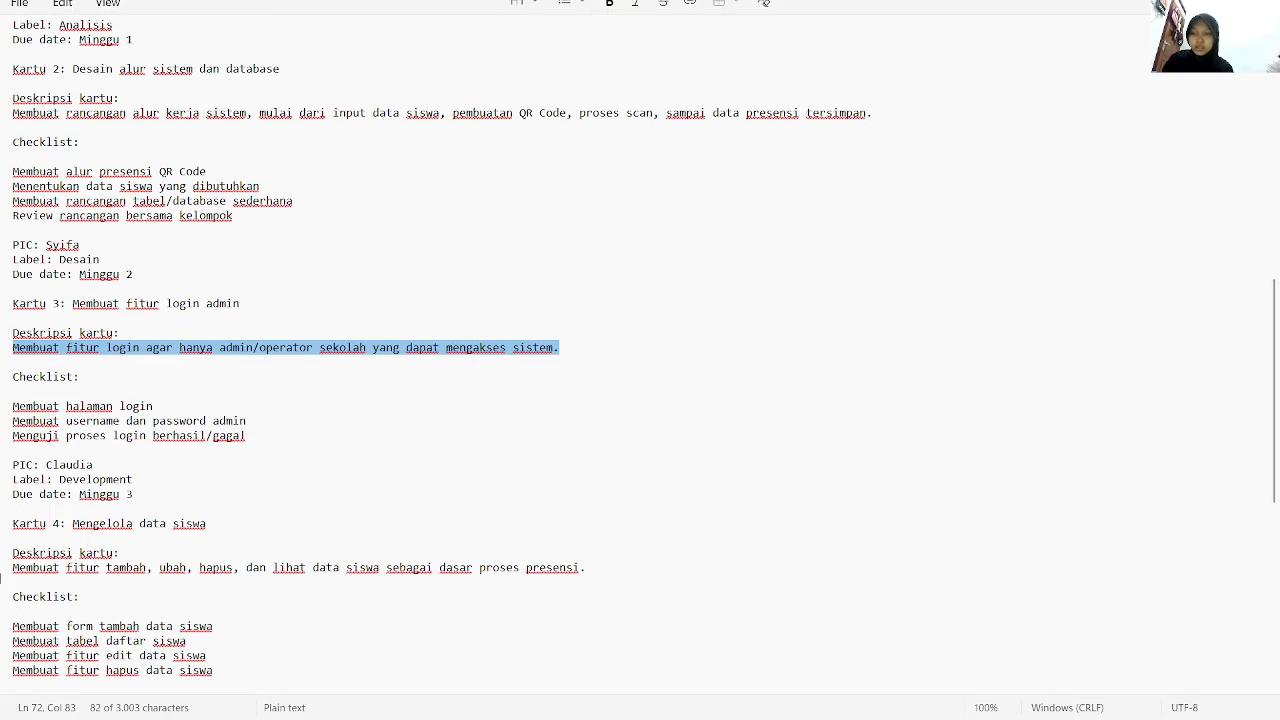
pyautogui.click(3, 568)
pyautogui.hotkey('ctrl', 'c')
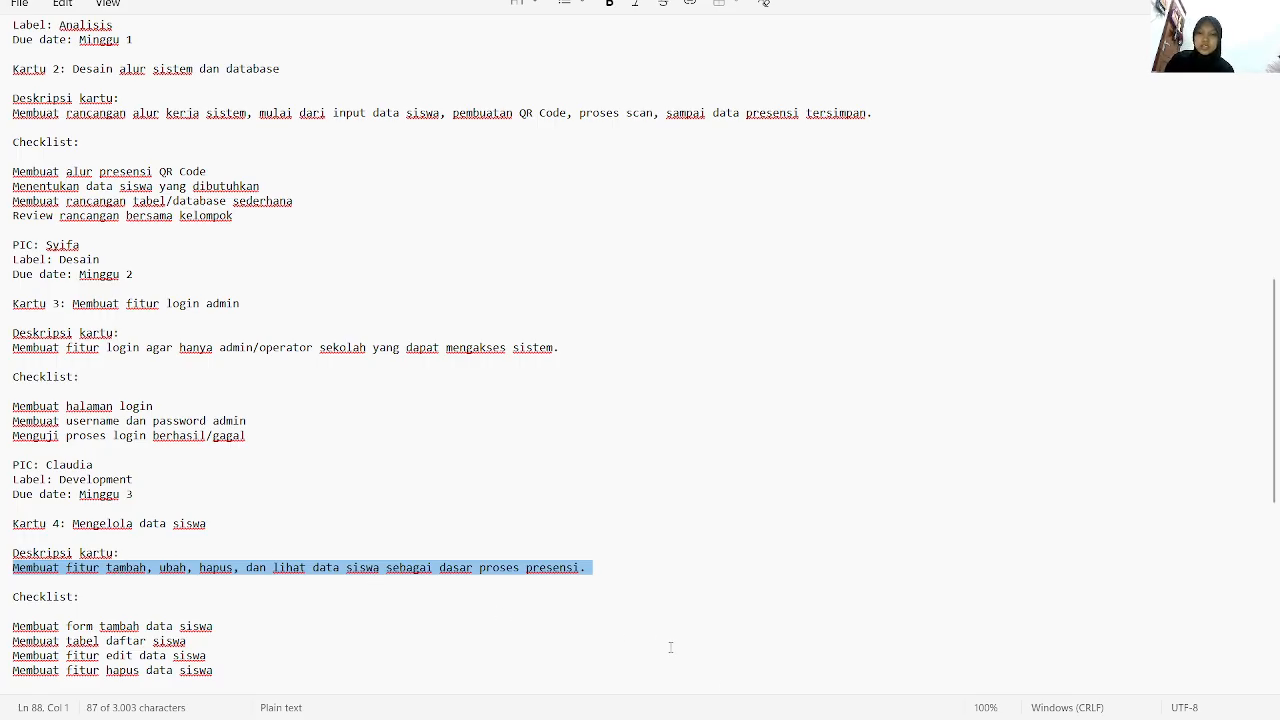
# Back in Trello, save "Membuat fitur tambah, ubah, hapus, dan lihat data siswa sebagai dasar proses presensi." as the "Mengelola data siswa" card's description and close it
pyautogui.click(769, 718)
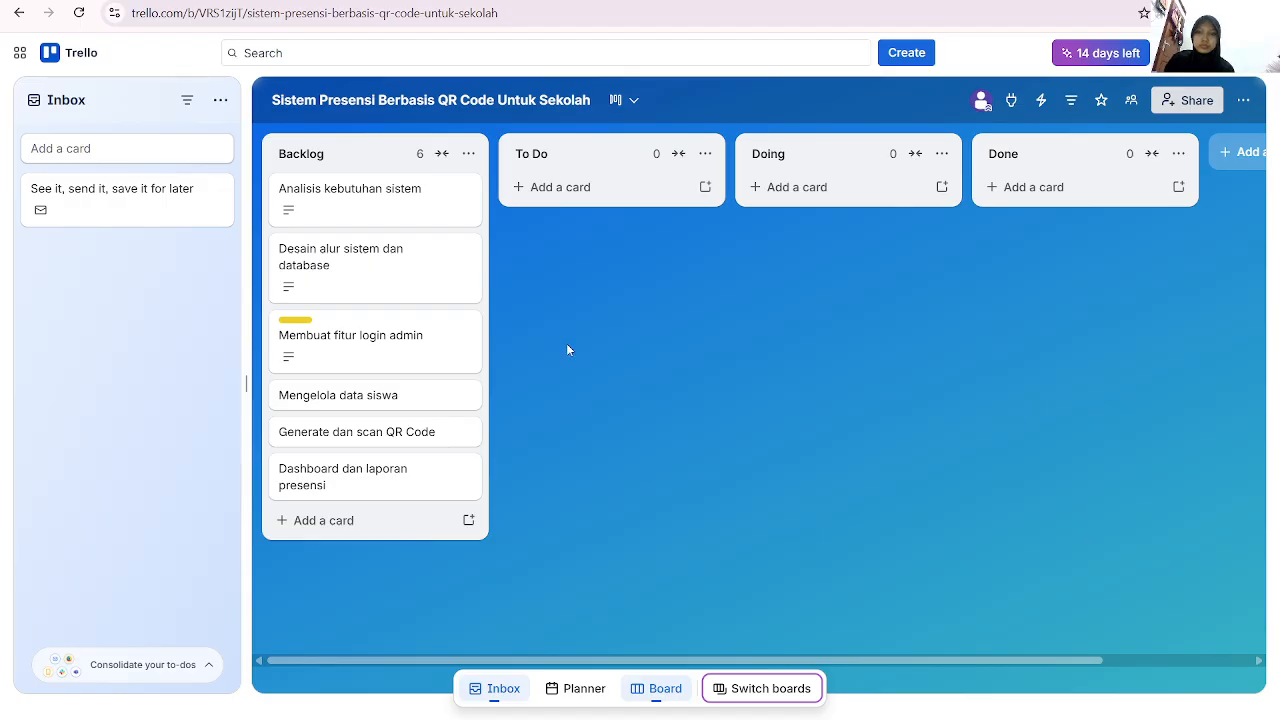
pyautogui.click(469, 393)
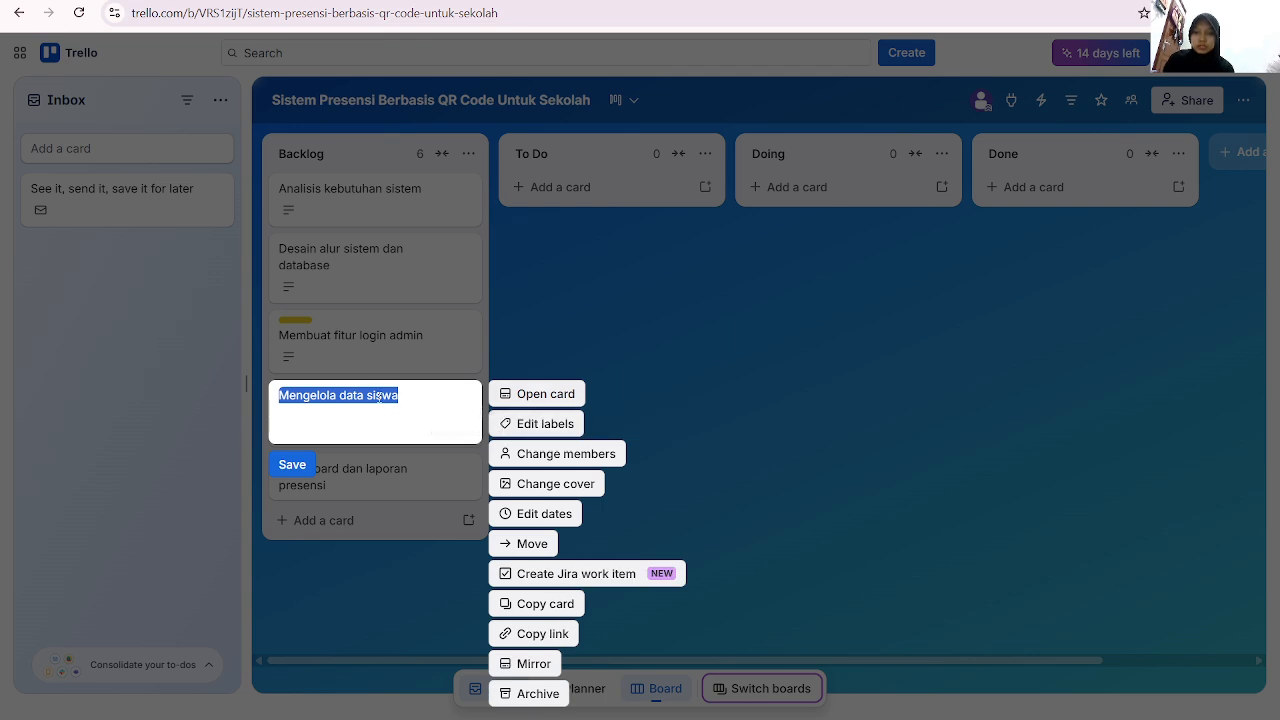
pyautogui.doubleClick(380, 396)
pyautogui.click(303, 460)
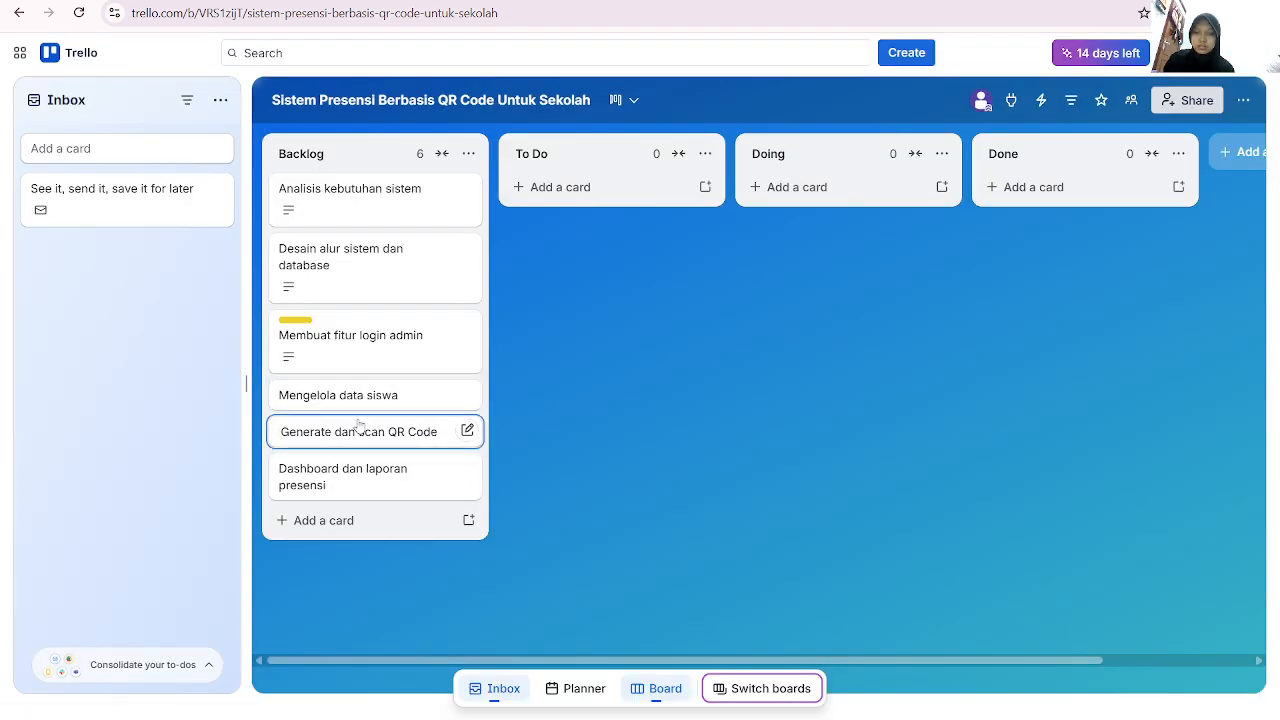
pyautogui.click(363, 396)
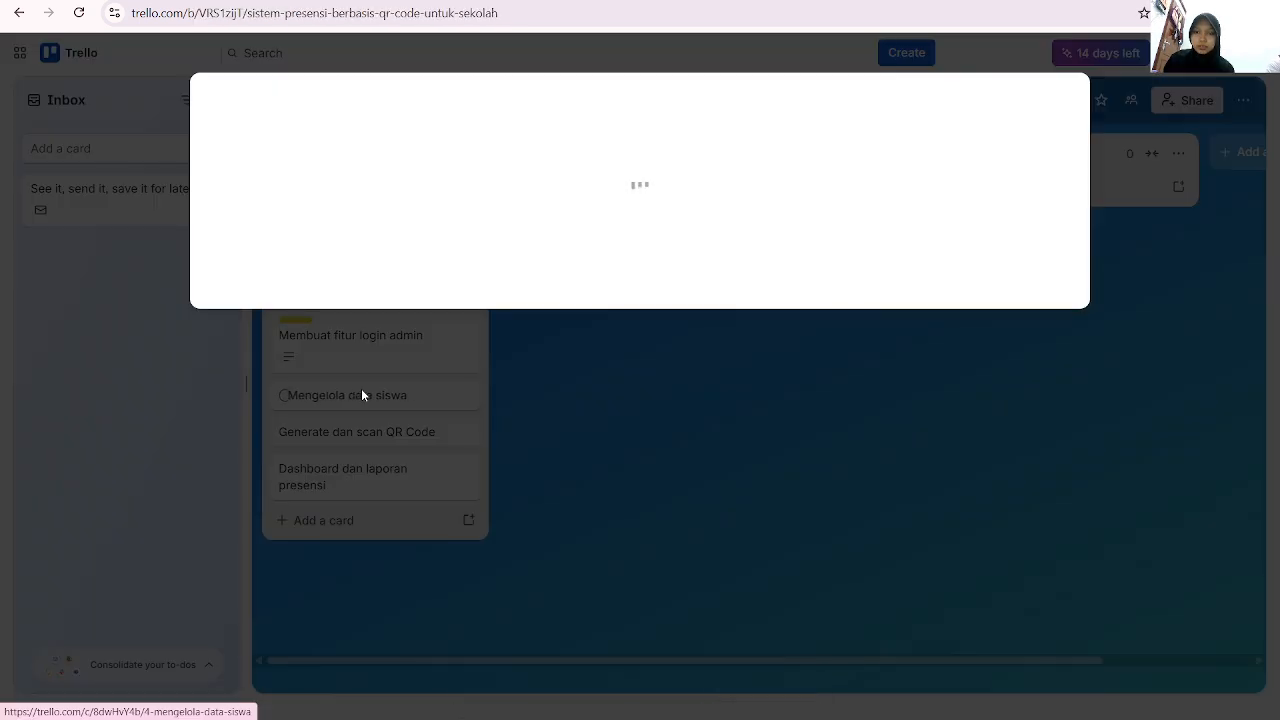
pyautogui.click(362, 392)
pyautogui.click(376, 400)
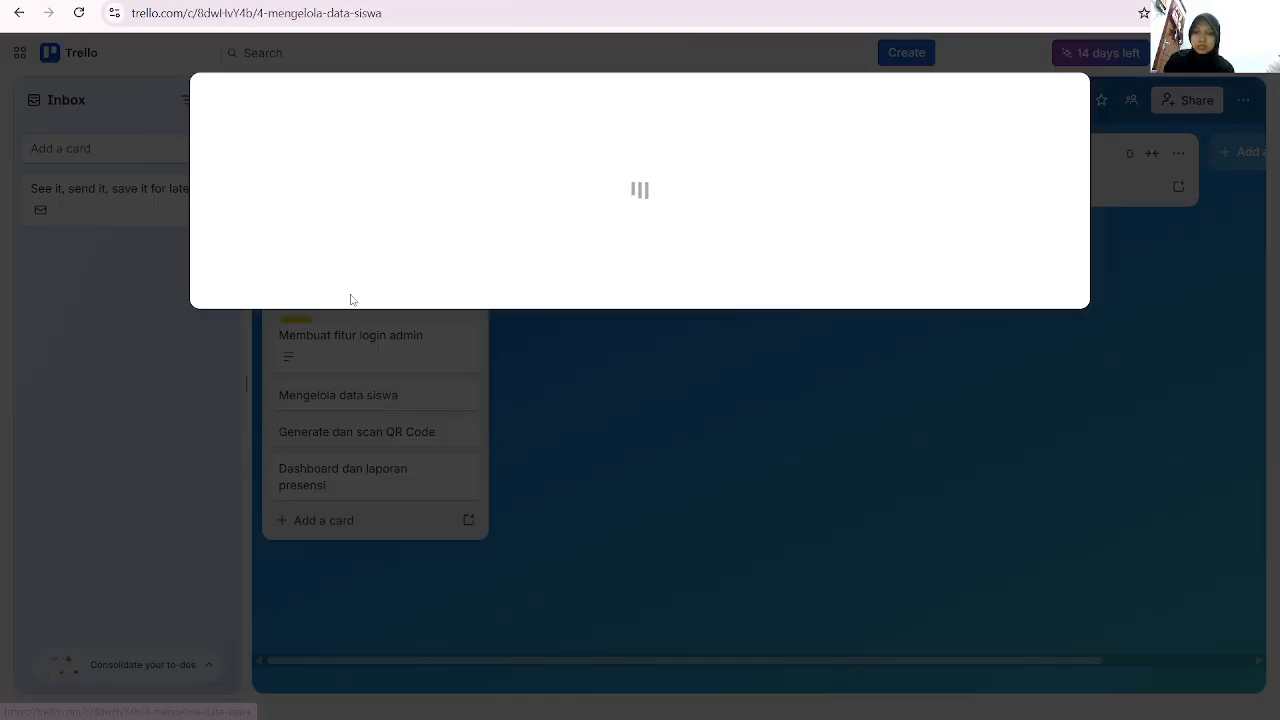
pyautogui.click(328, 302)
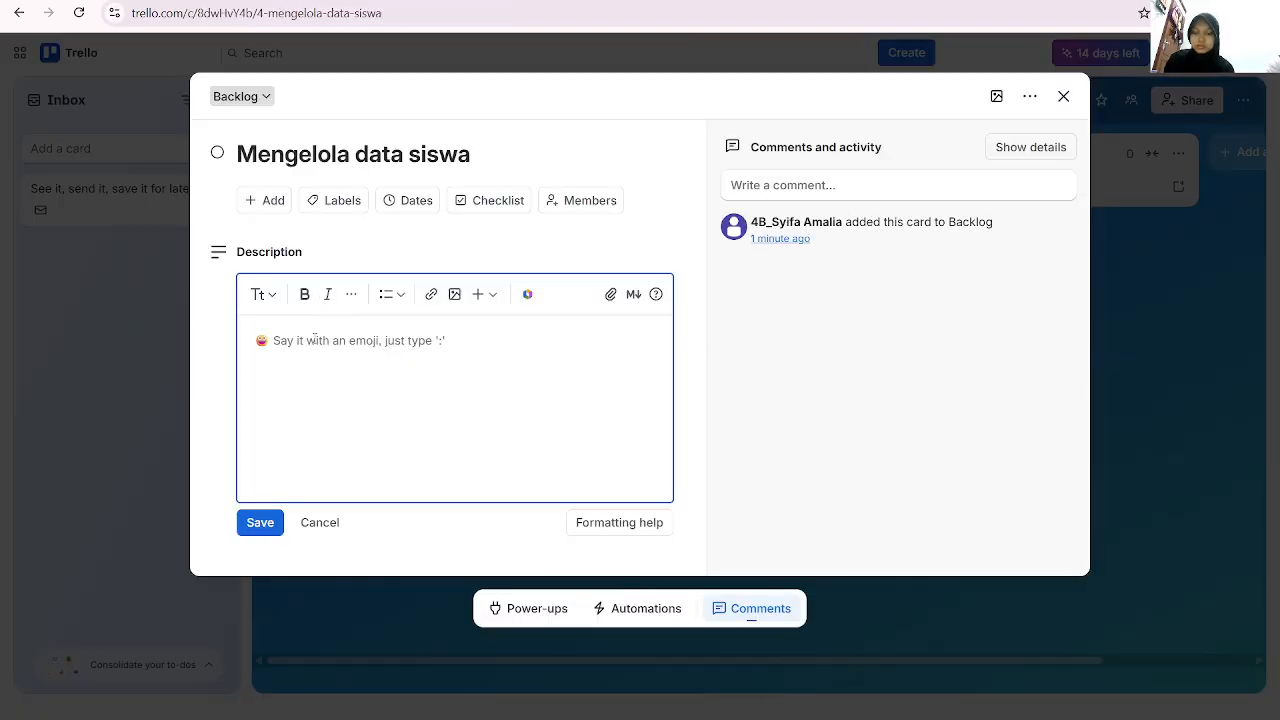
pyautogui.hotkey('ctrl', 'v')
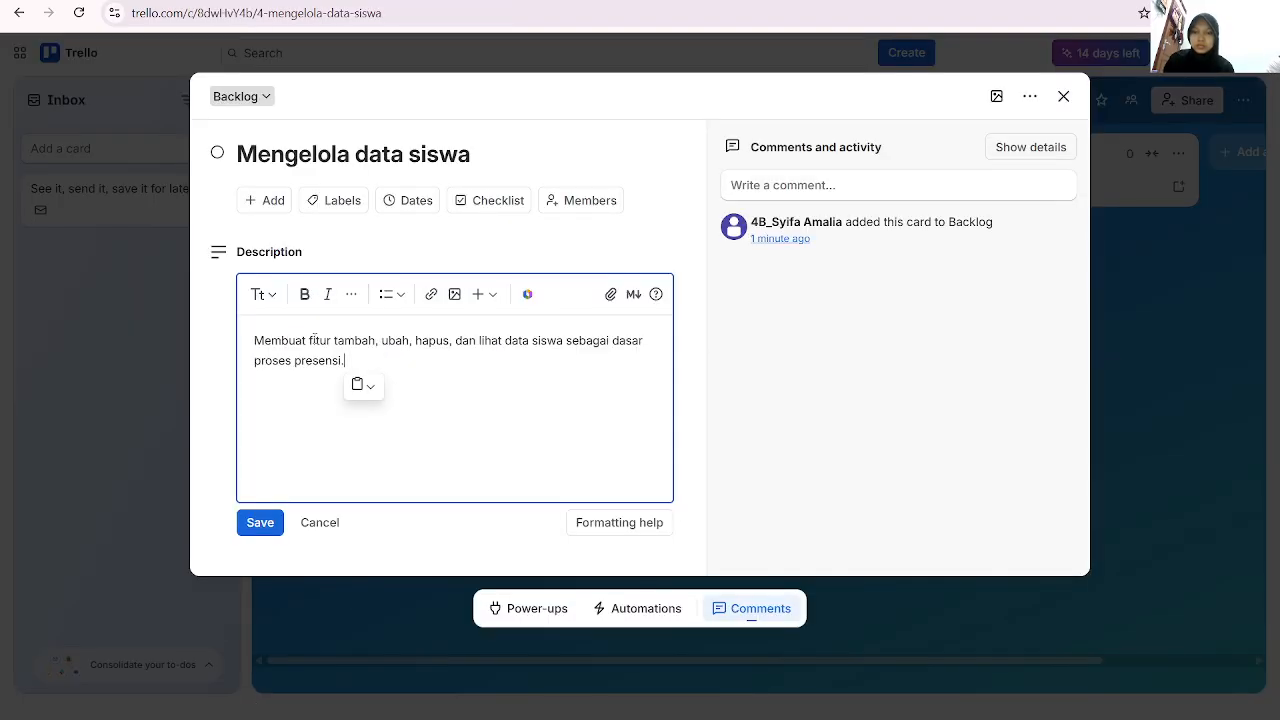
pyautogui.click(260, 520)
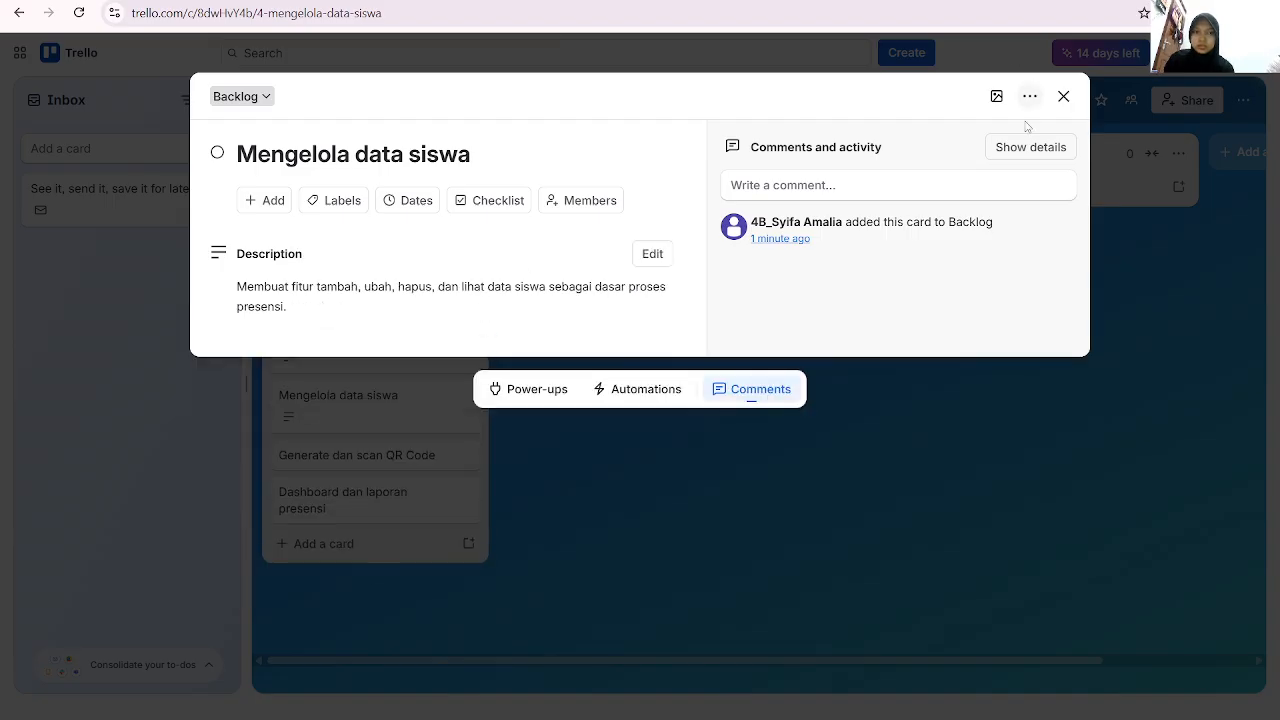
pyautogui.click(1063, 97)
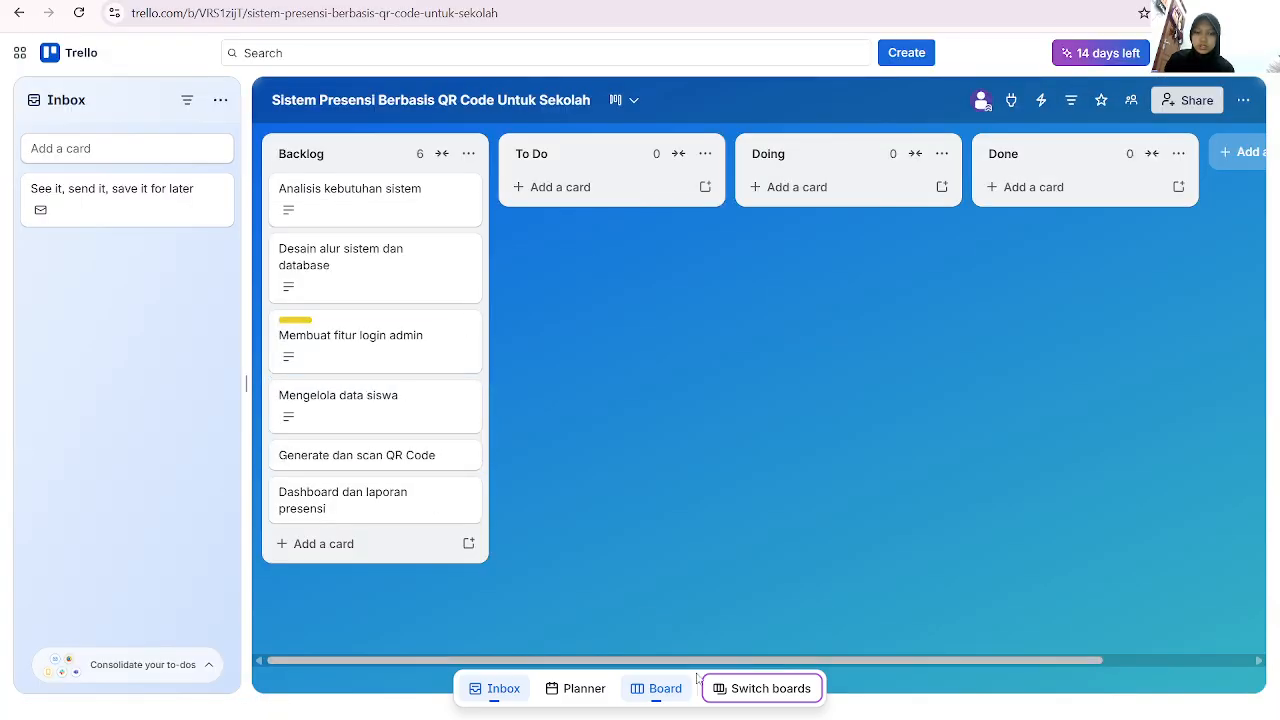
# Switch to the Notepad notes and copy the Kartu 5 description, "Membuat QR Code unik untuk setiap siswa dan mensimulasikan proses scan untuk mencatat kehadiran."
pyautogui.click(805, 718)
pyautogui.scroll(-1, 373, 569)
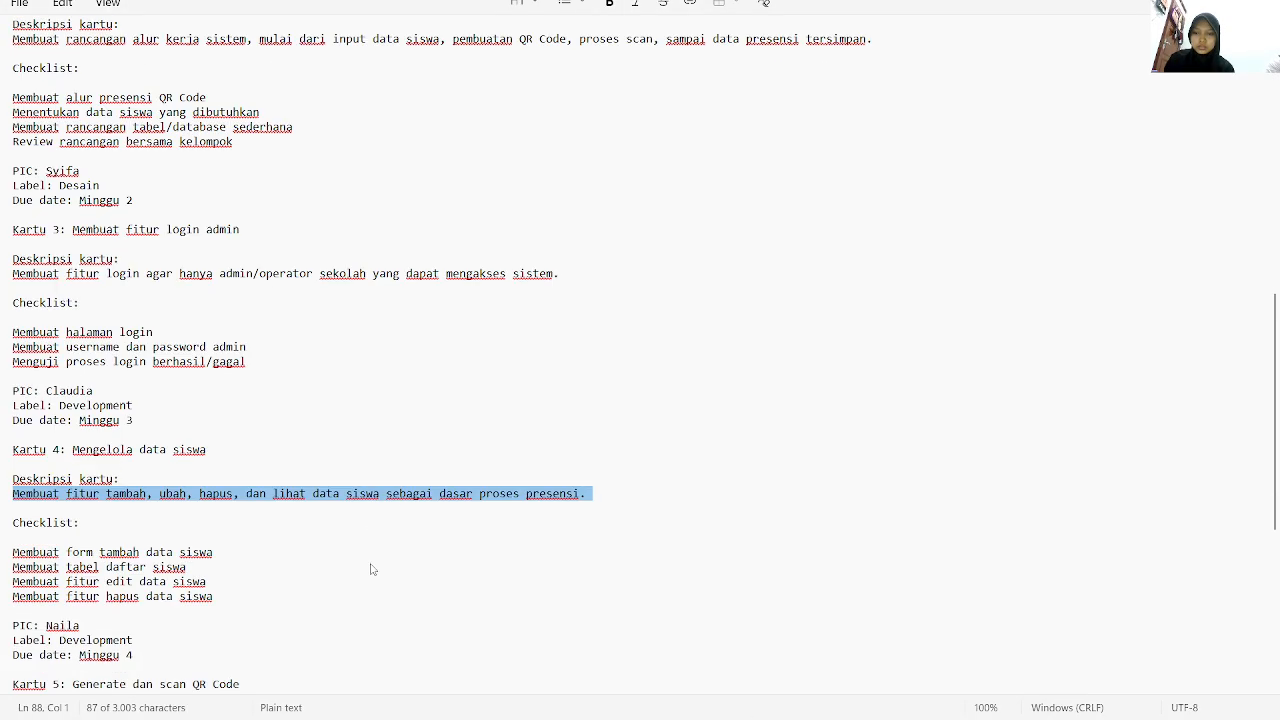
pyautogui.scroll(-2, 370, 569)
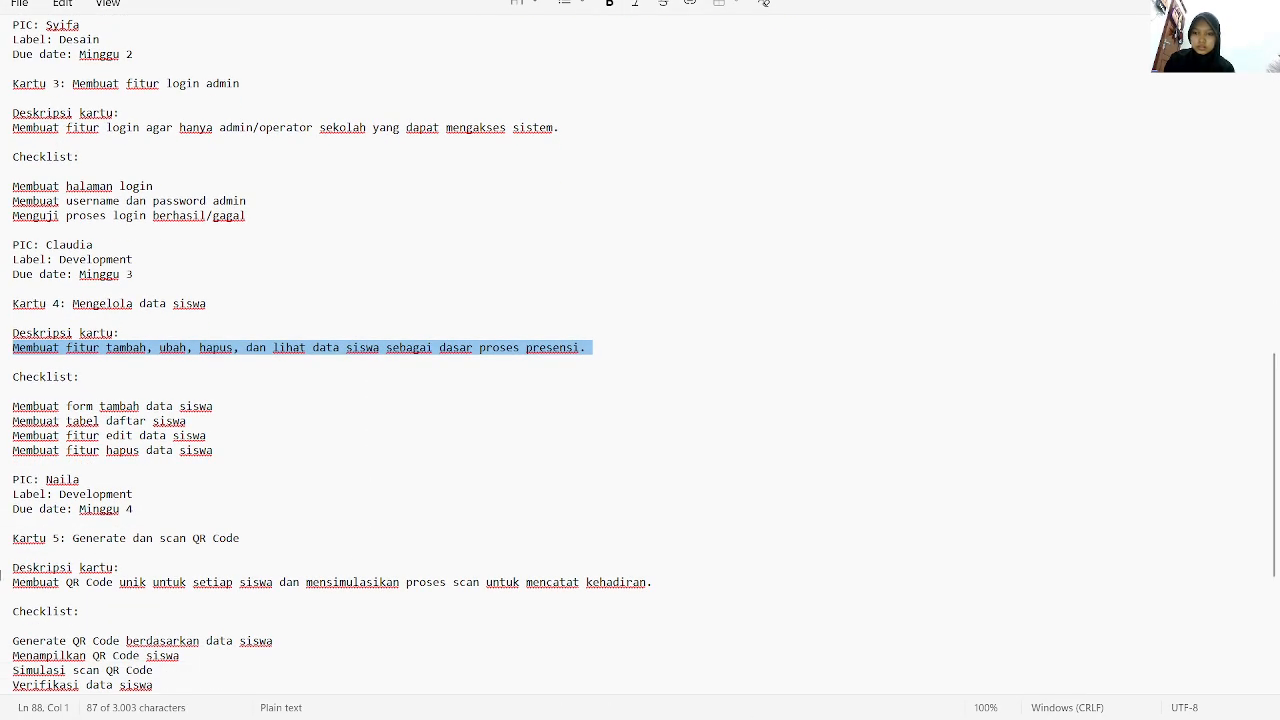
pyautogui.tripleClick(6, 582)
pyautogui.hotkey('ctrl', 'c')
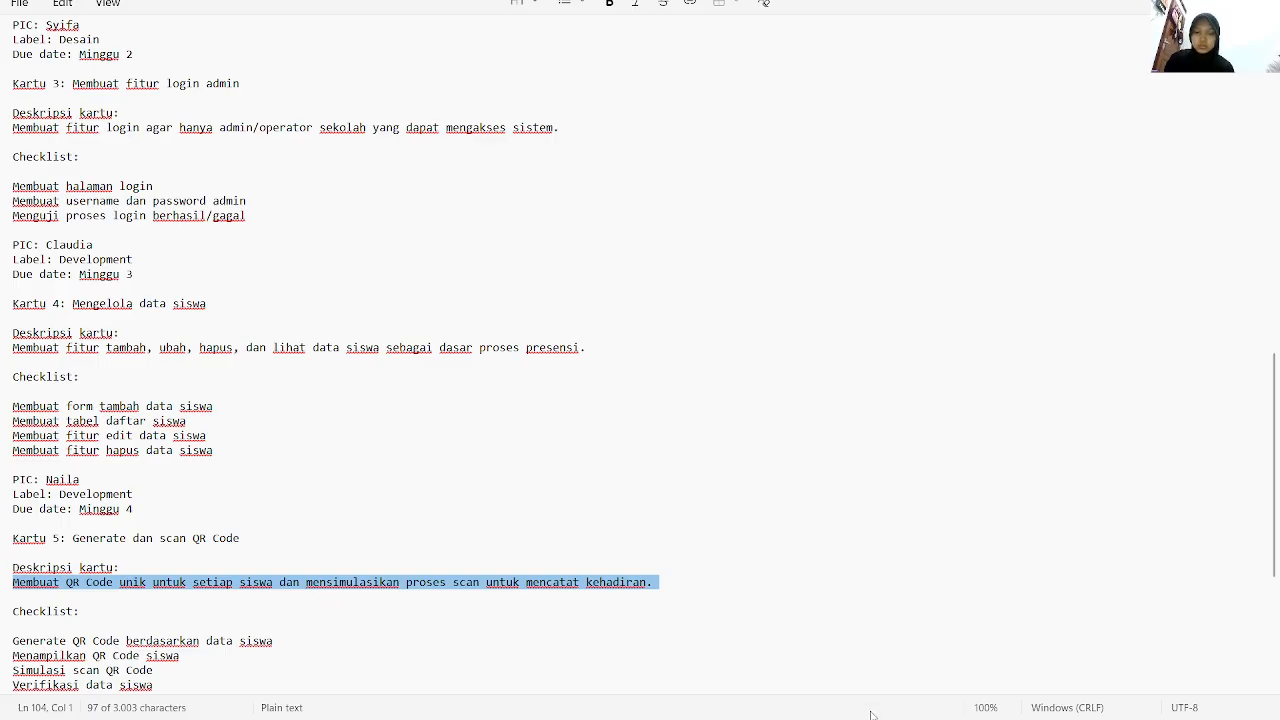
# Back in Trello, save "Membuat QR Code unik untuk setiap siswa dan mensimulasikan proses scan untuk mencatat kehadiran." as the "Generate dan scan QR Code" card's description
pyautogui.moveTo(770, 715)
pyautogui.click(770, 650)
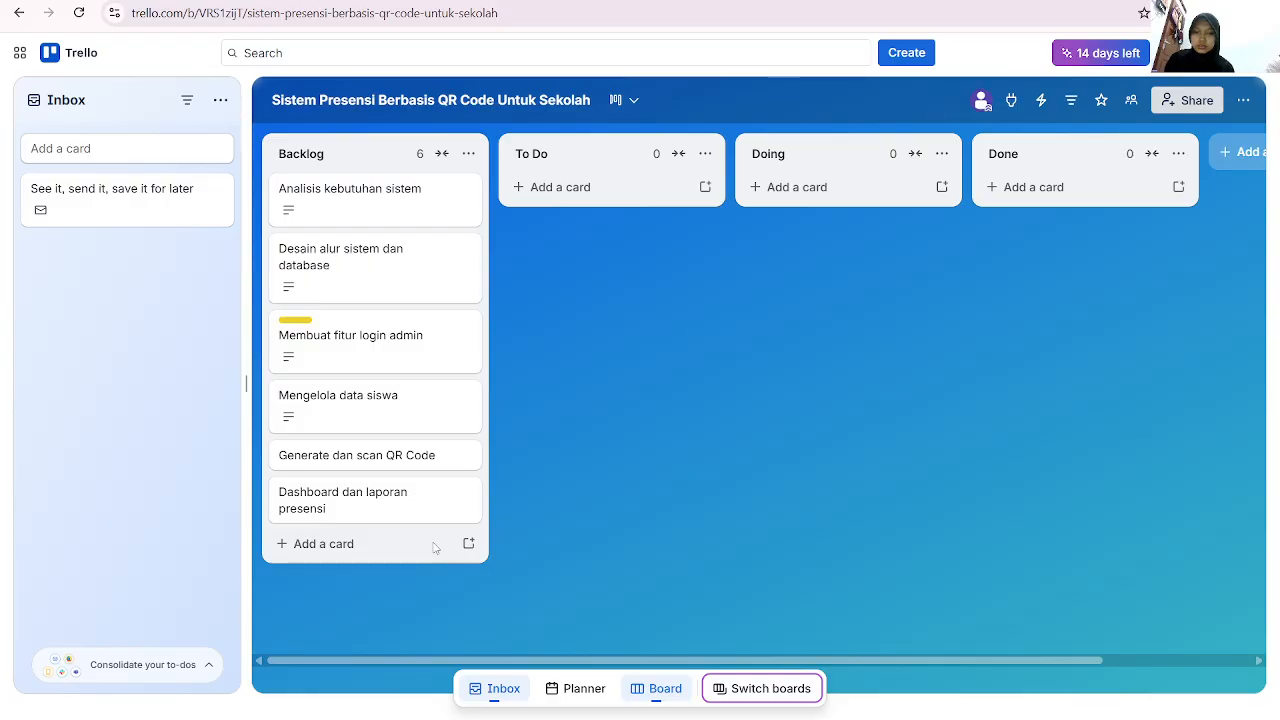
pyautogui.click(345, 450)
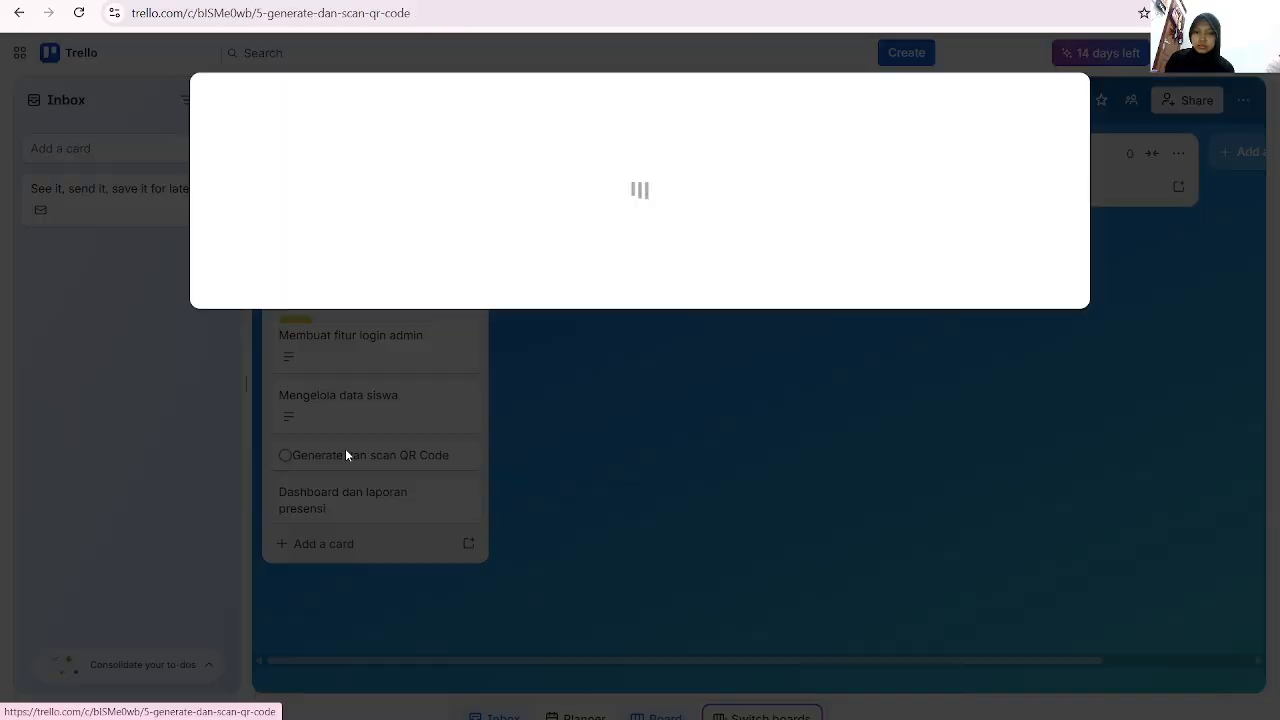
pyautogui.click(386, 292)
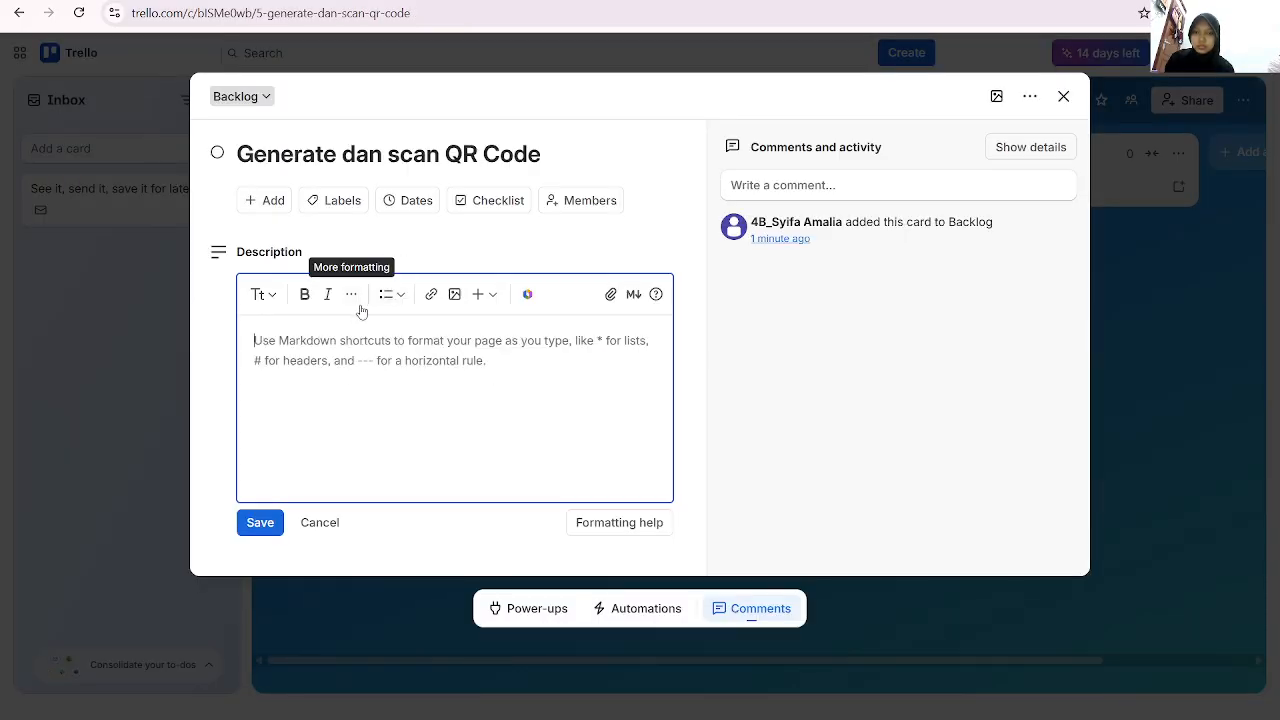
pyautogui.hotkey('ctrl', 'v')
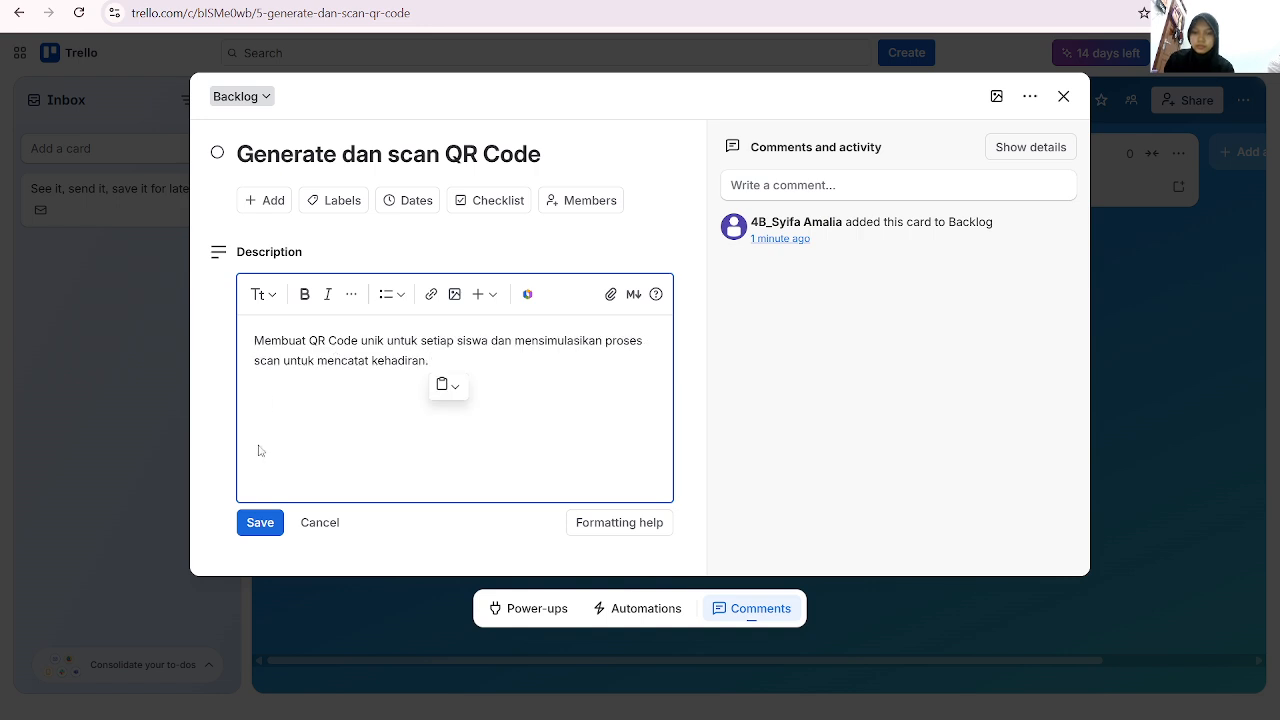
pyautogui.click(260, 523)
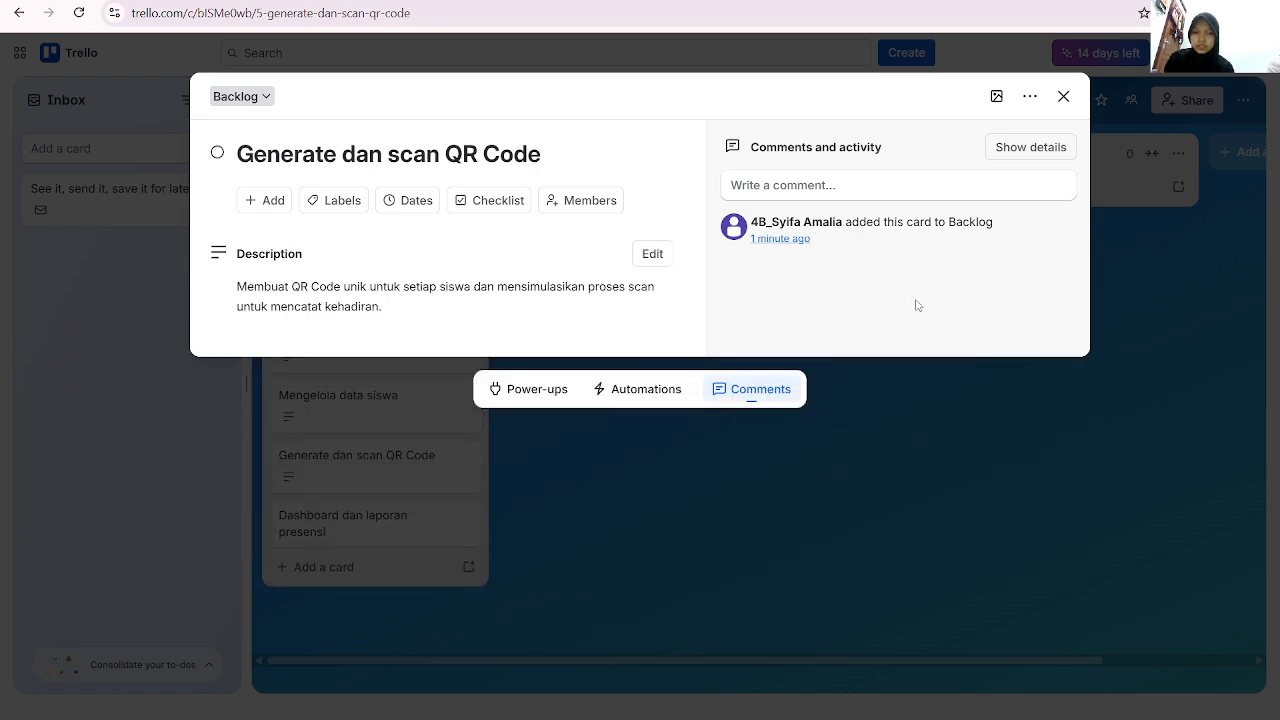
pyautogui.click(1064, 96)
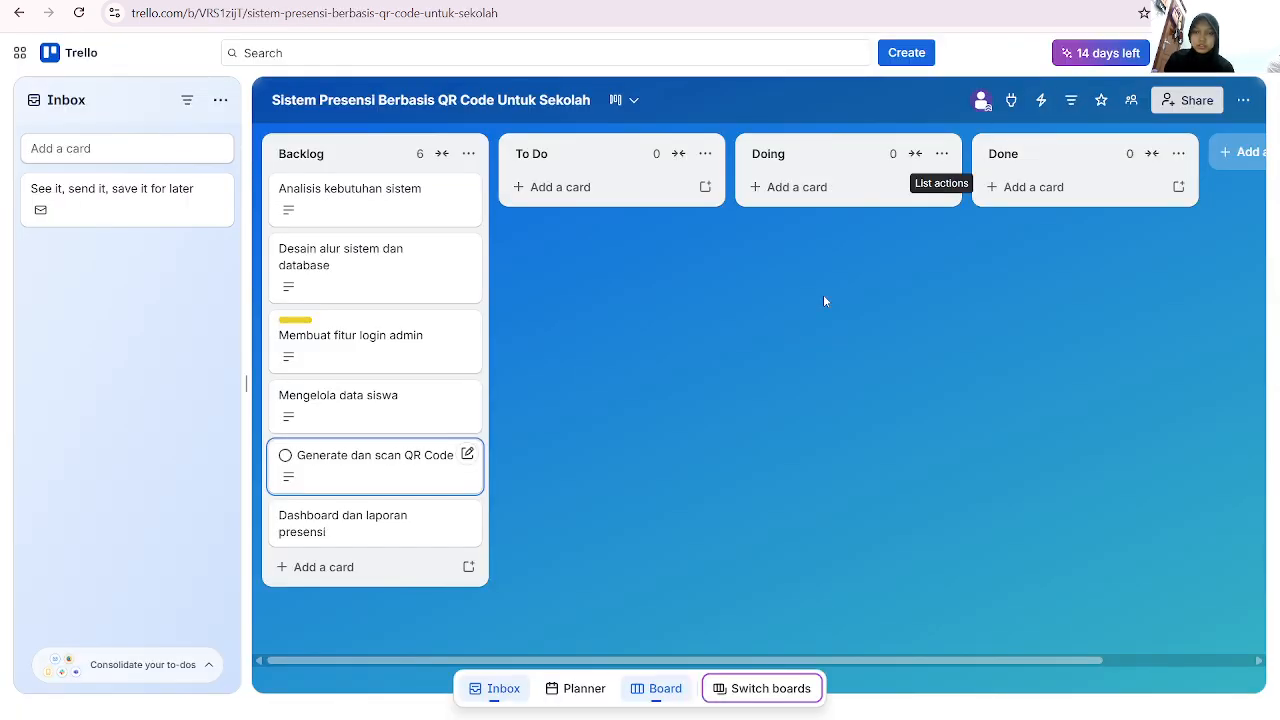
# Switch to the Notepad notes and copy the Kartu 6 description, "Membuat tampilan rekap kehadiran dan laporan presensi yang dapat digunakan guru/admin."
pyautogui.hotkey('alt', 'Tab')
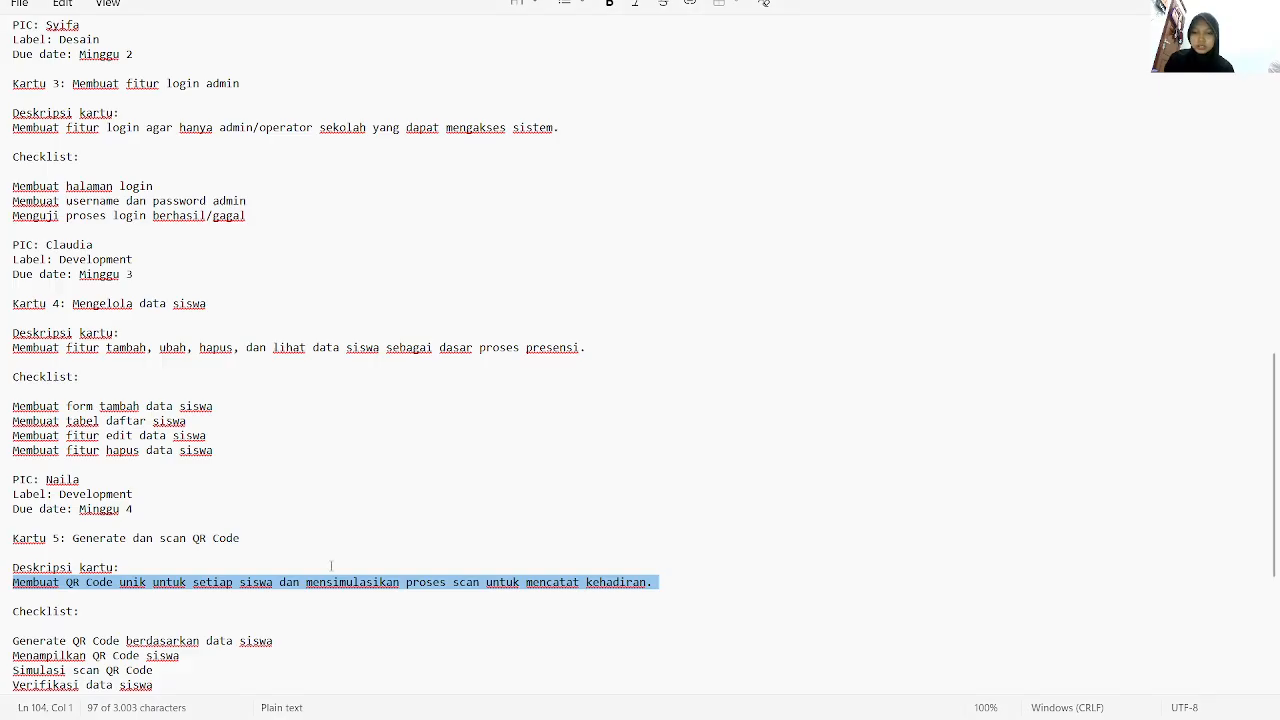
pyautogui.scroll(-7, 298, 578)
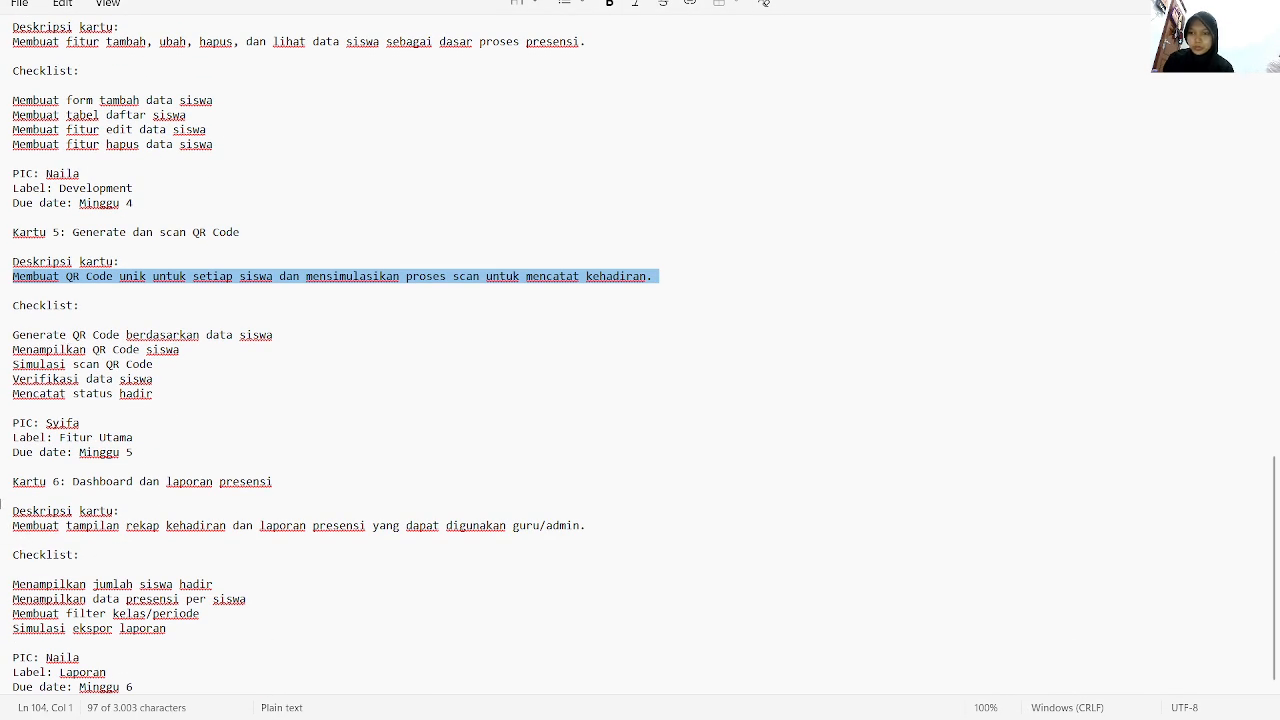
pyautogui.moveTo(12, 511); pyautogui.dragTo(78, 532)
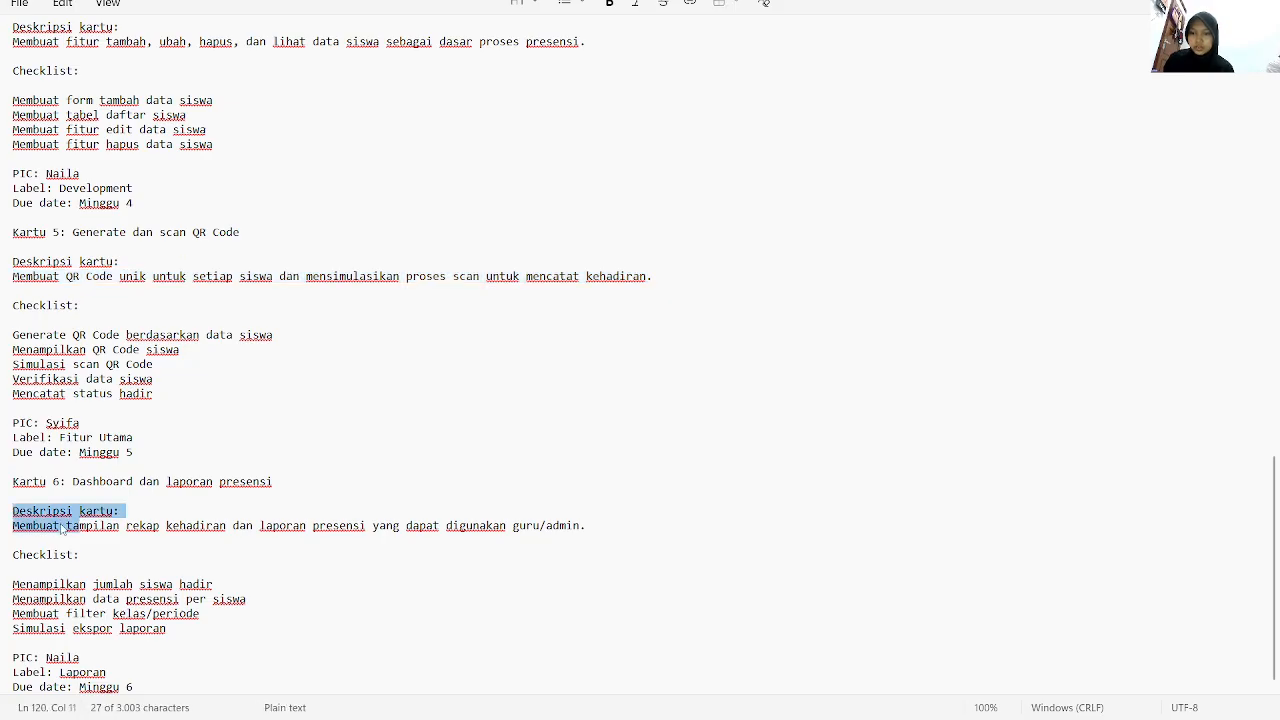
pyautogui.tripleClick(5, 533)
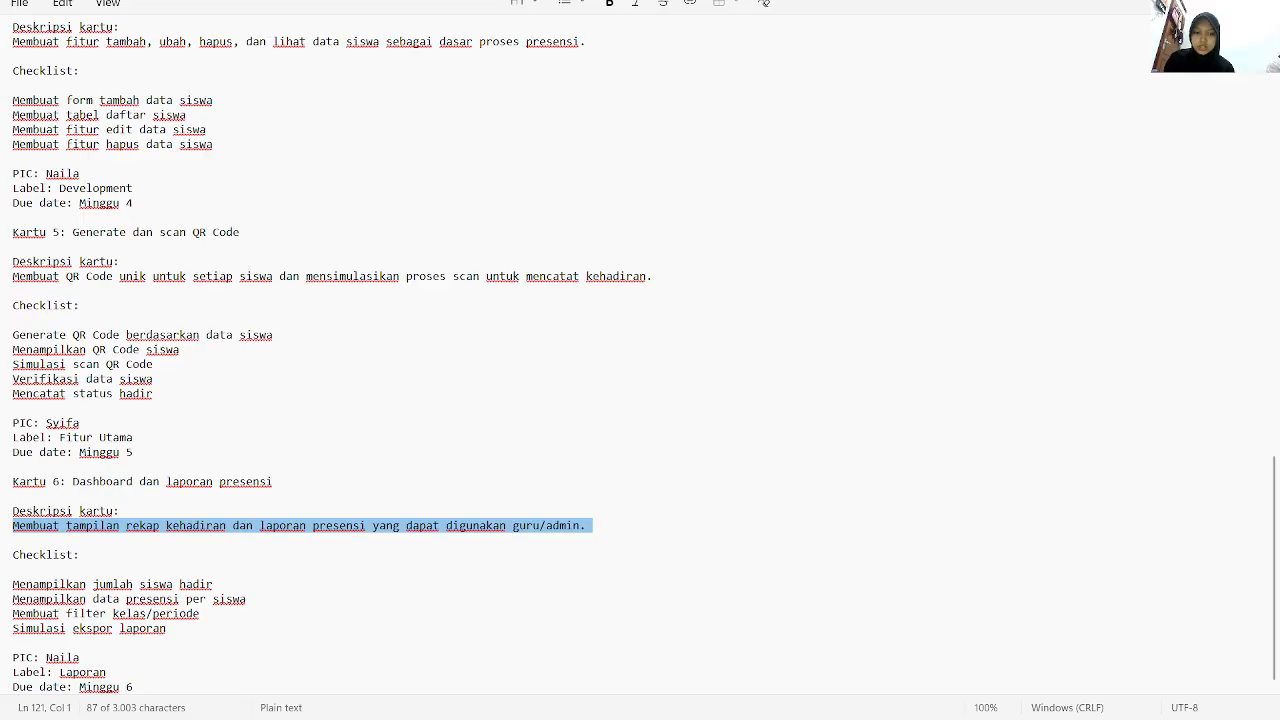
# Back in Trello, save "Membuat tampilan rekap kehadiran dan laporan presensi yang dapat digunakan guru/admin." as the "Dashboard dan laporan presensi" card's description and close the card
pyautogui.click(771, 718)
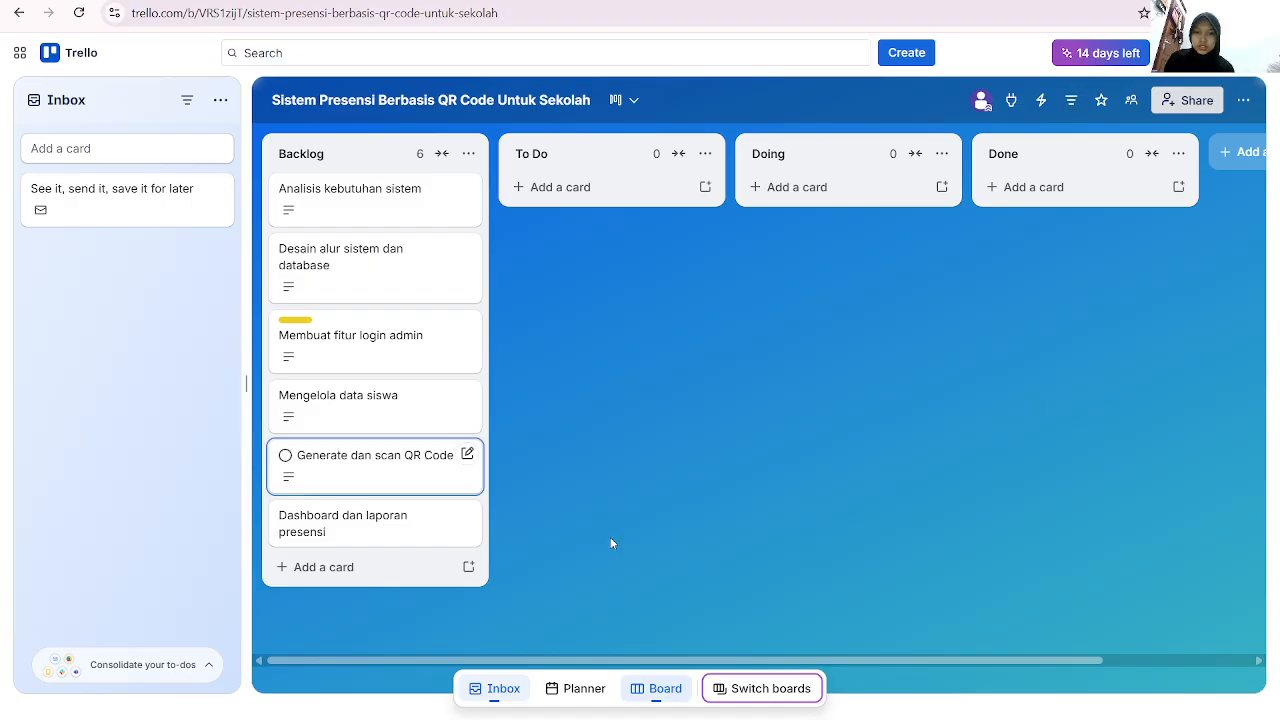
pyautogui.click(302, 532)
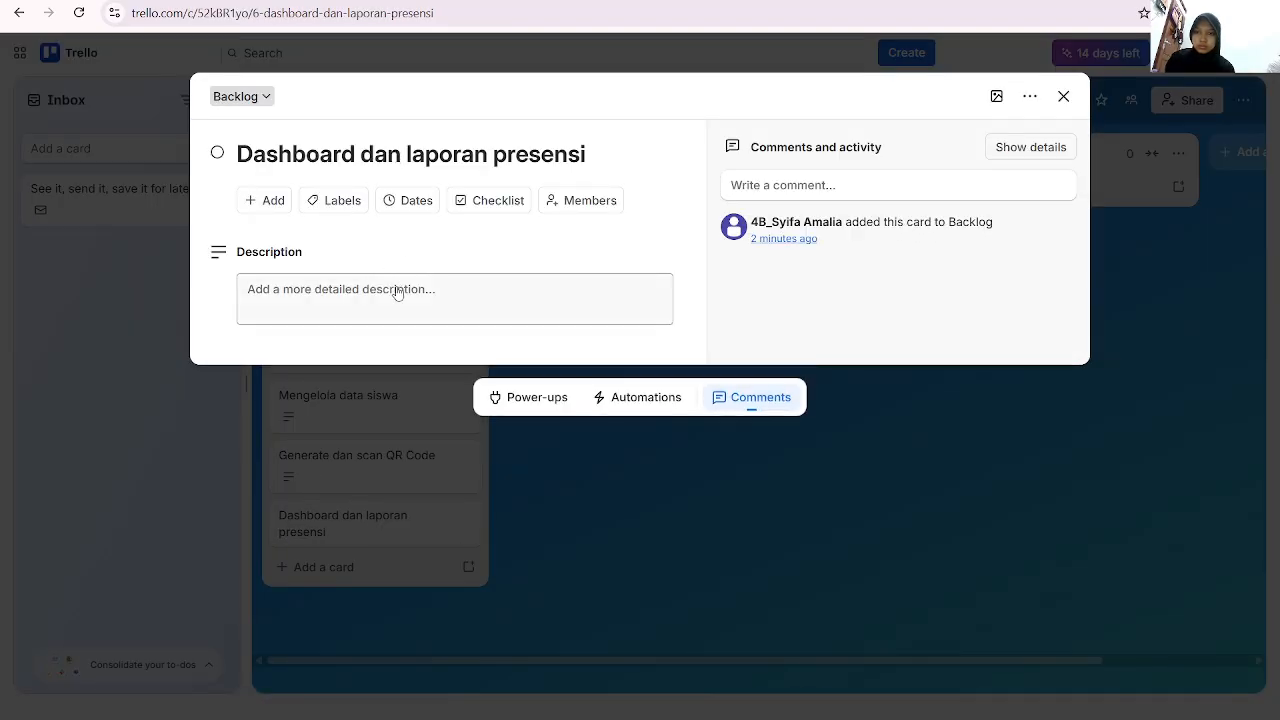
pyautogui.click(397, 291)
pyautogui.write('Membuat tampilan rekap kehadiran dan laporan presensi yang dapat digunakan guru/admin.')
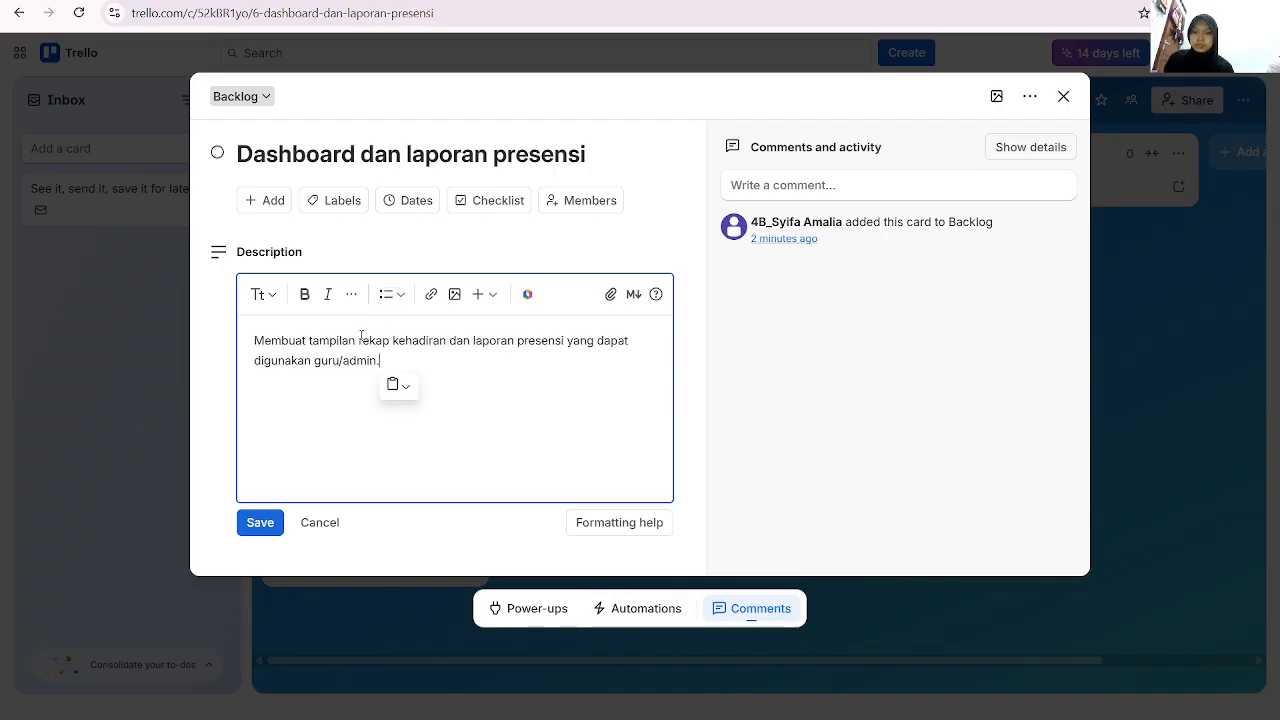
pyautogui.click(260, 521)
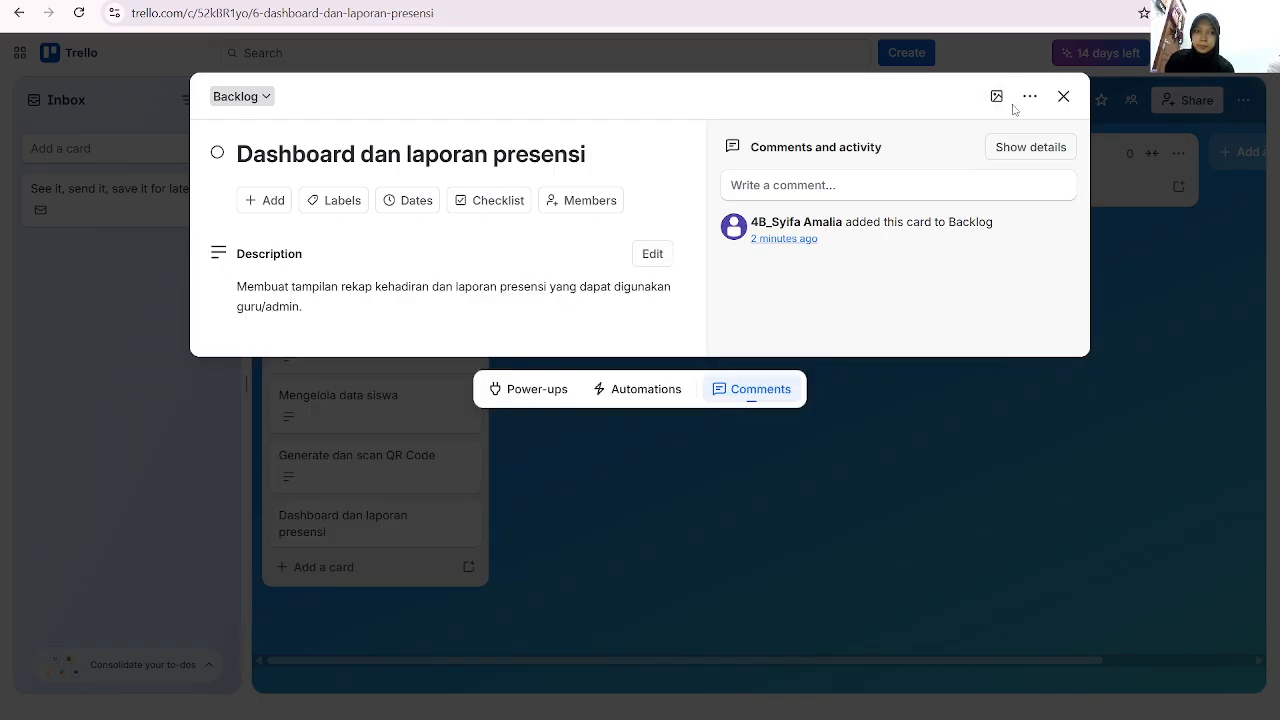
pyautogui.click(1064, 97)
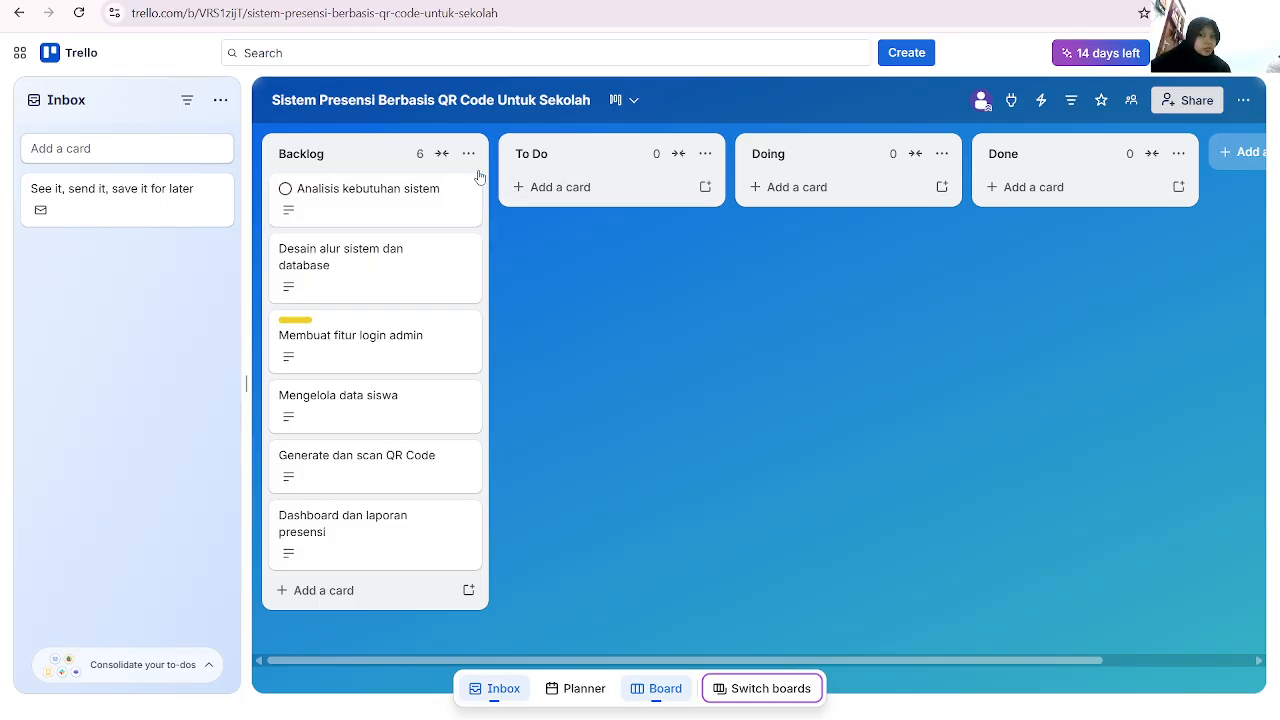
# Move the "Analisis kebutuhan sistem" card from Backlog to the To Do list at position 1, then close the card
pyautogui.click(430, 189)
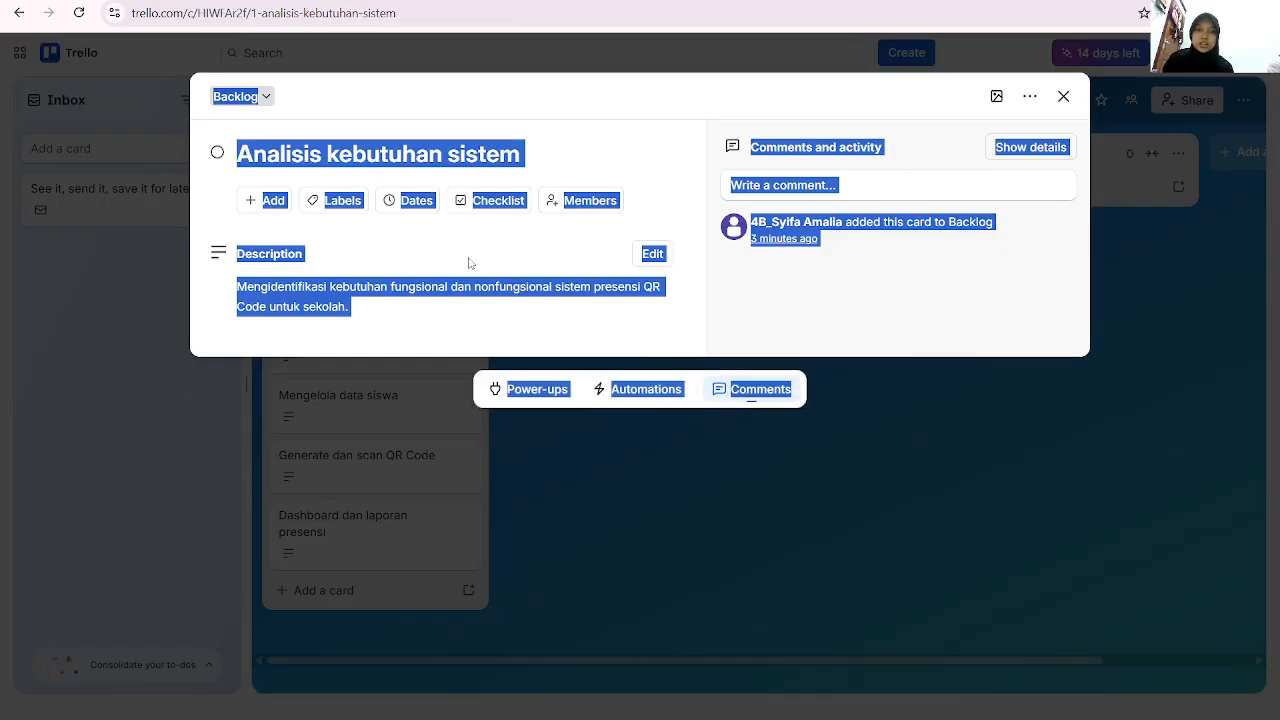
pyautogui.click(471, 263)
pyautogui.click(1031, 97)
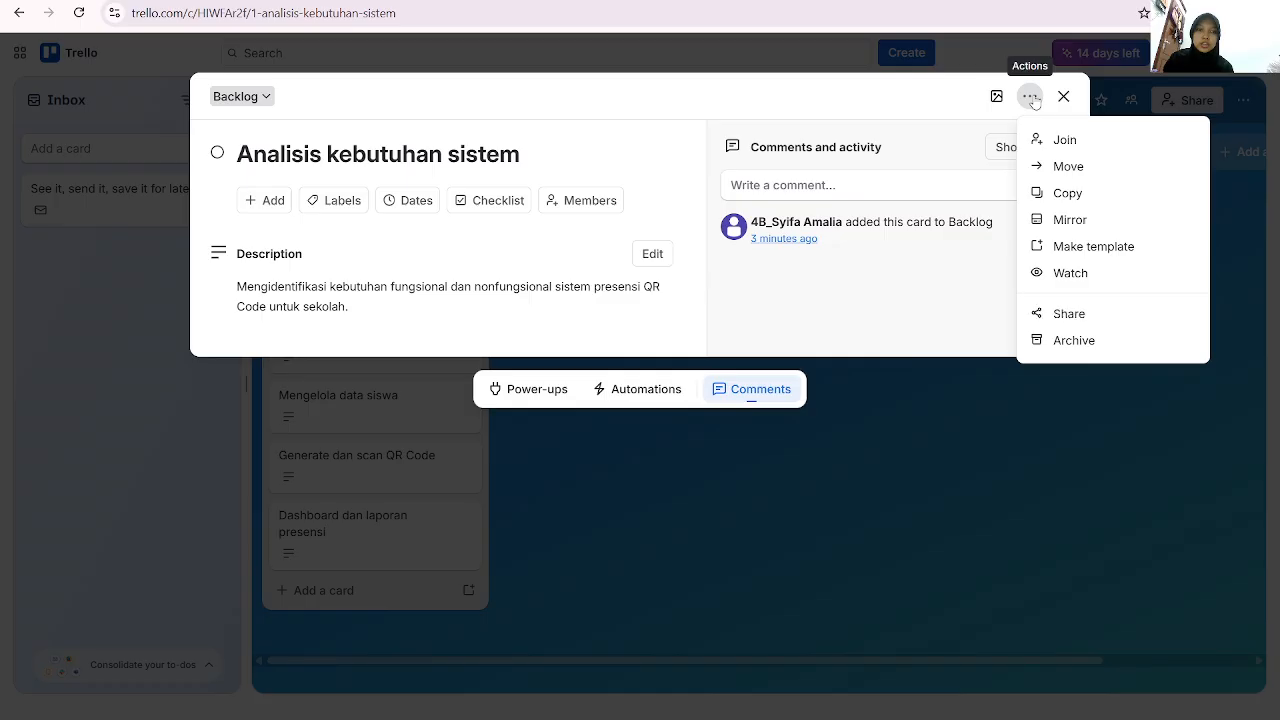
pyautogui.click(1062, 167)
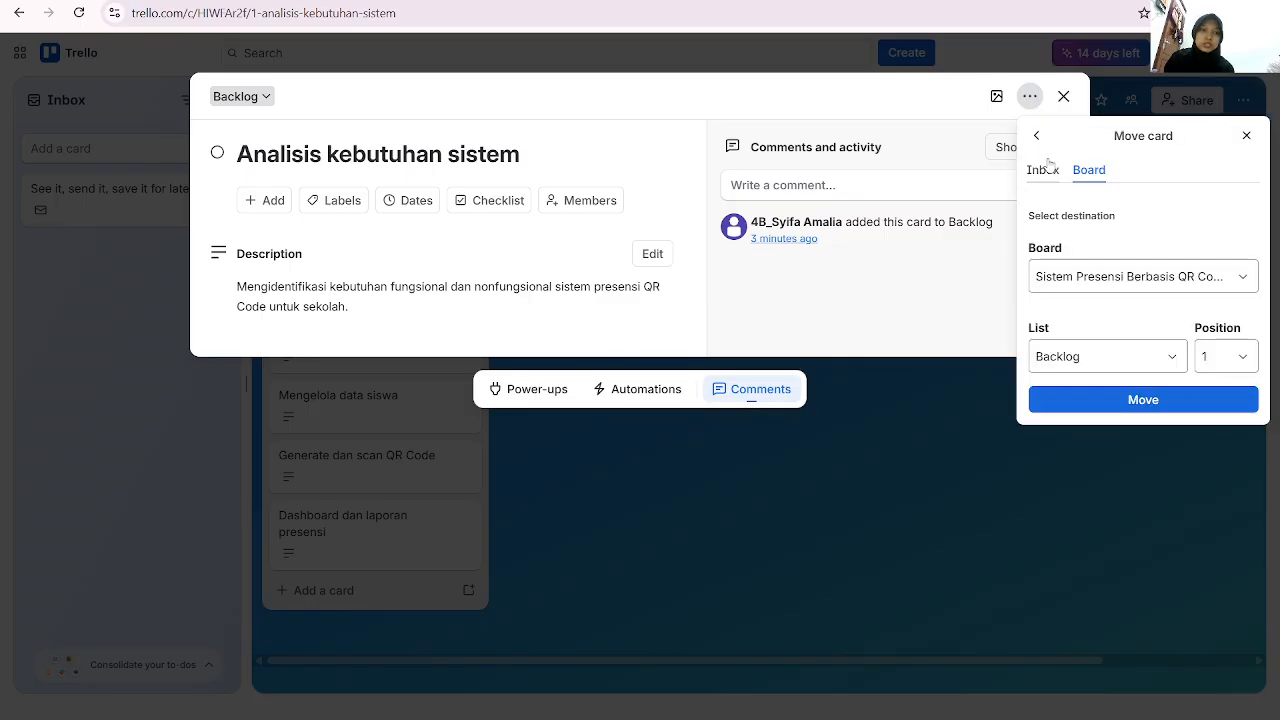
pyautogui.click(1116, 368)
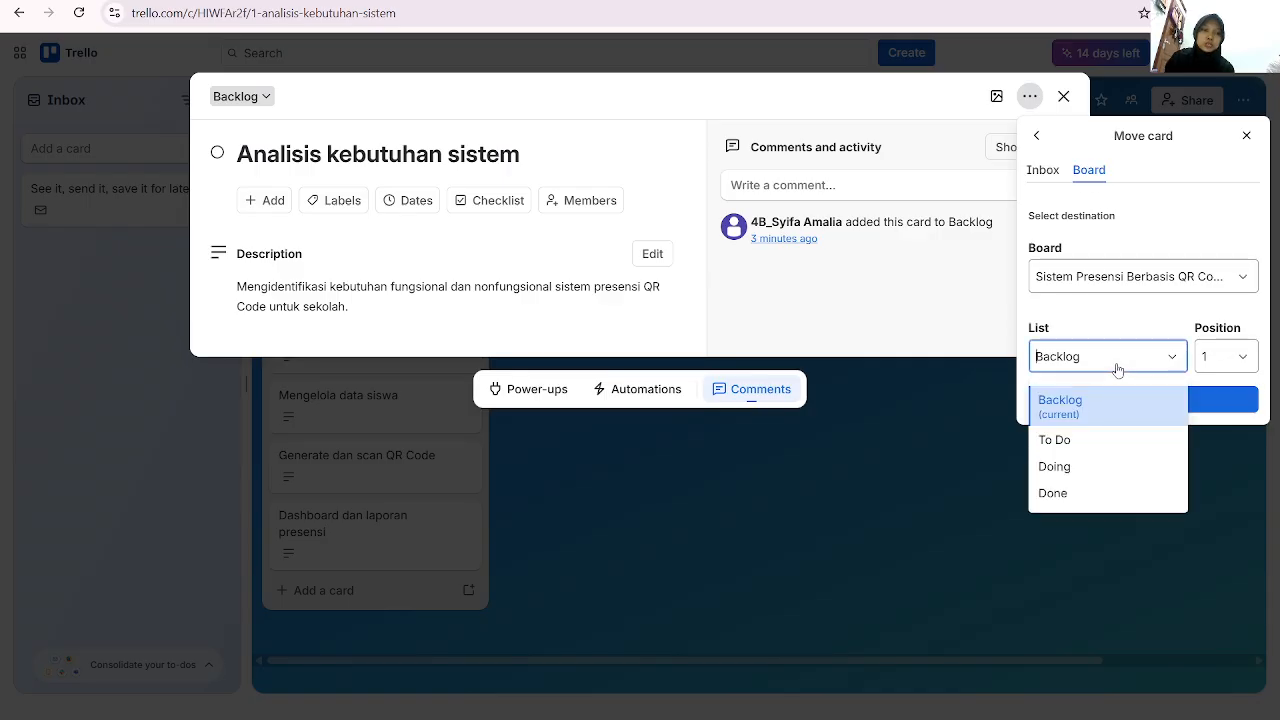
pyautogui.click(1080, 440)
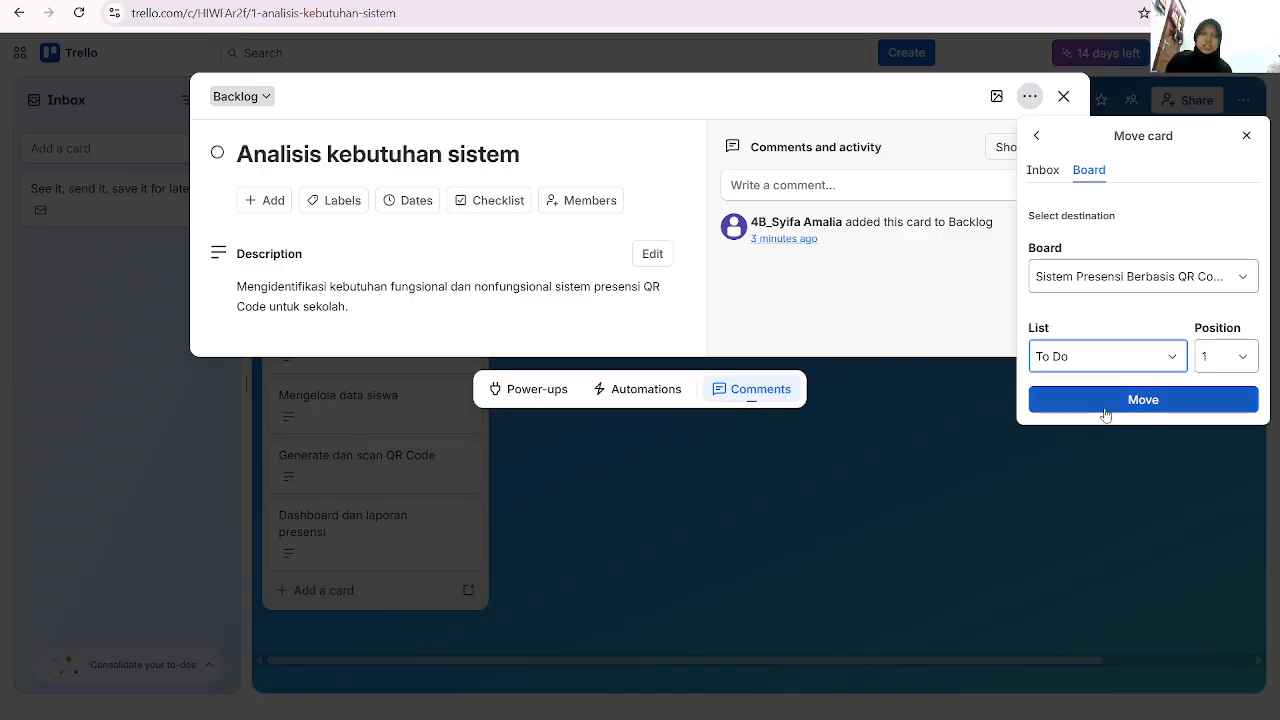
pyautogui.click(1106, 414)
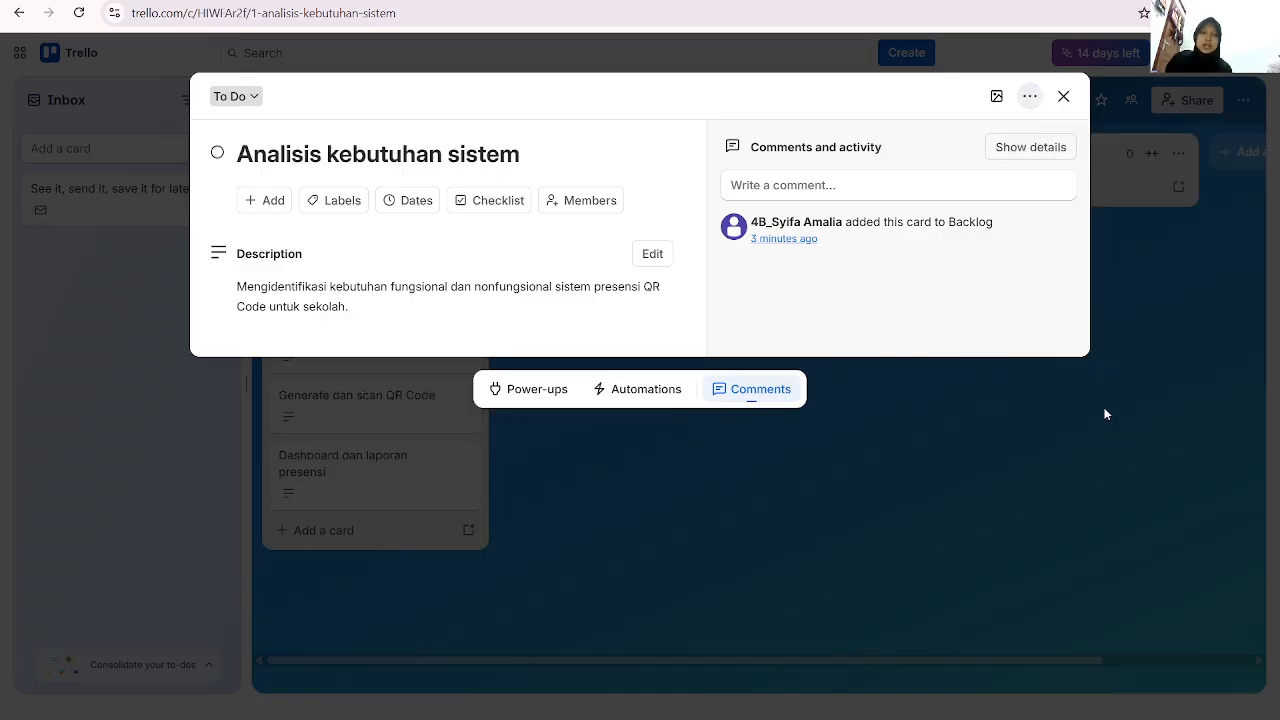
pyautogui.click(1063, 96)
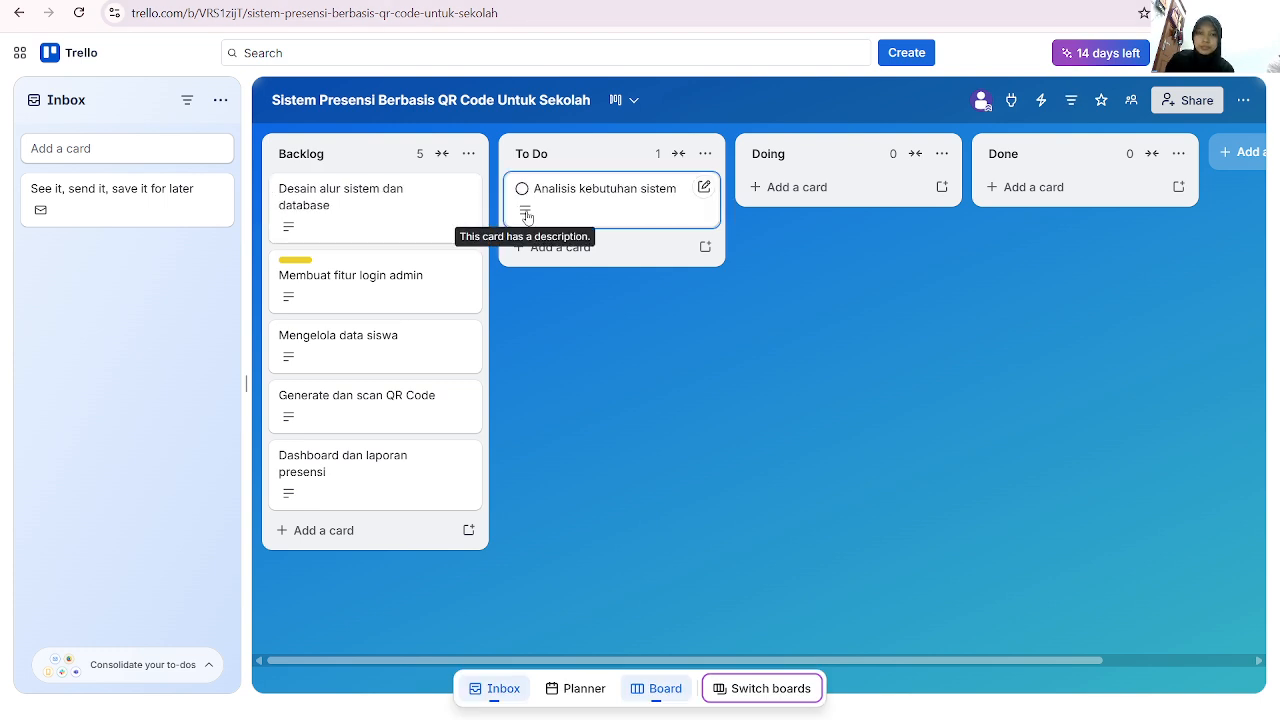
# Add the green label to the "Analisis kebutuhan sistem" card and title it with the team member's first name
pyautogui.click(563, 197)
pyautogui.hotkey('ctrl', 'a')
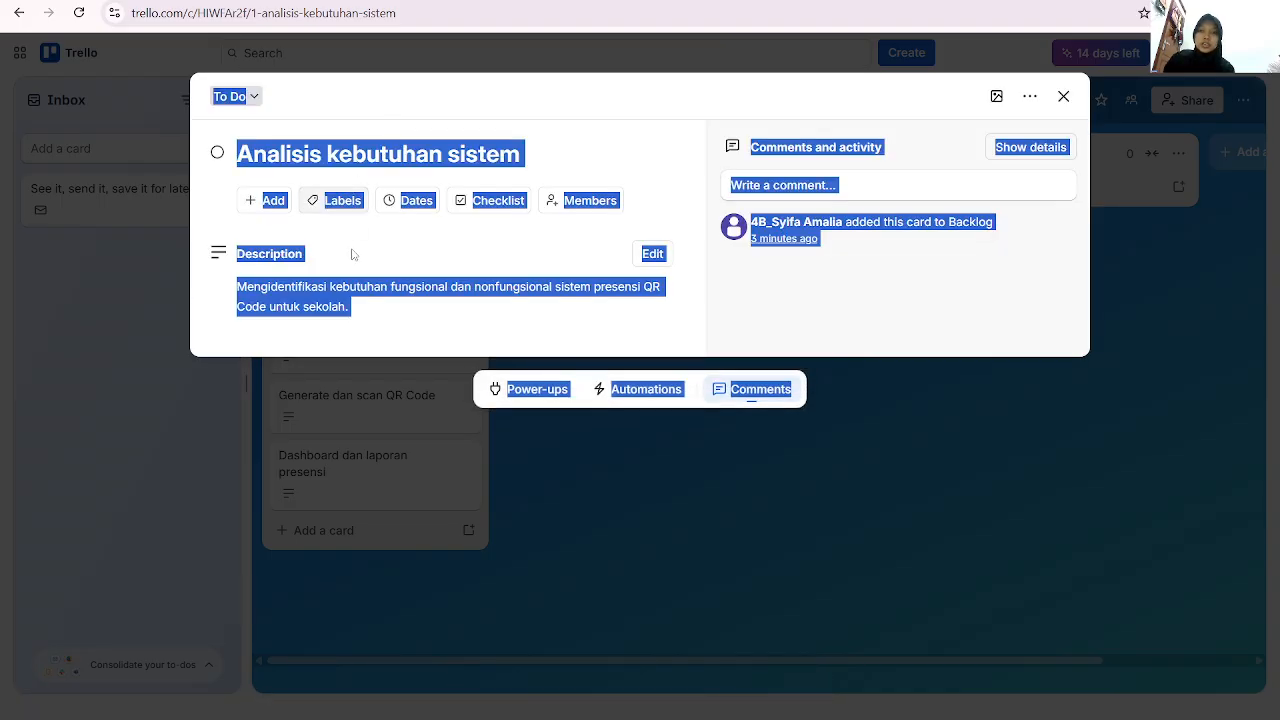
pyautogui.click(351, 254)
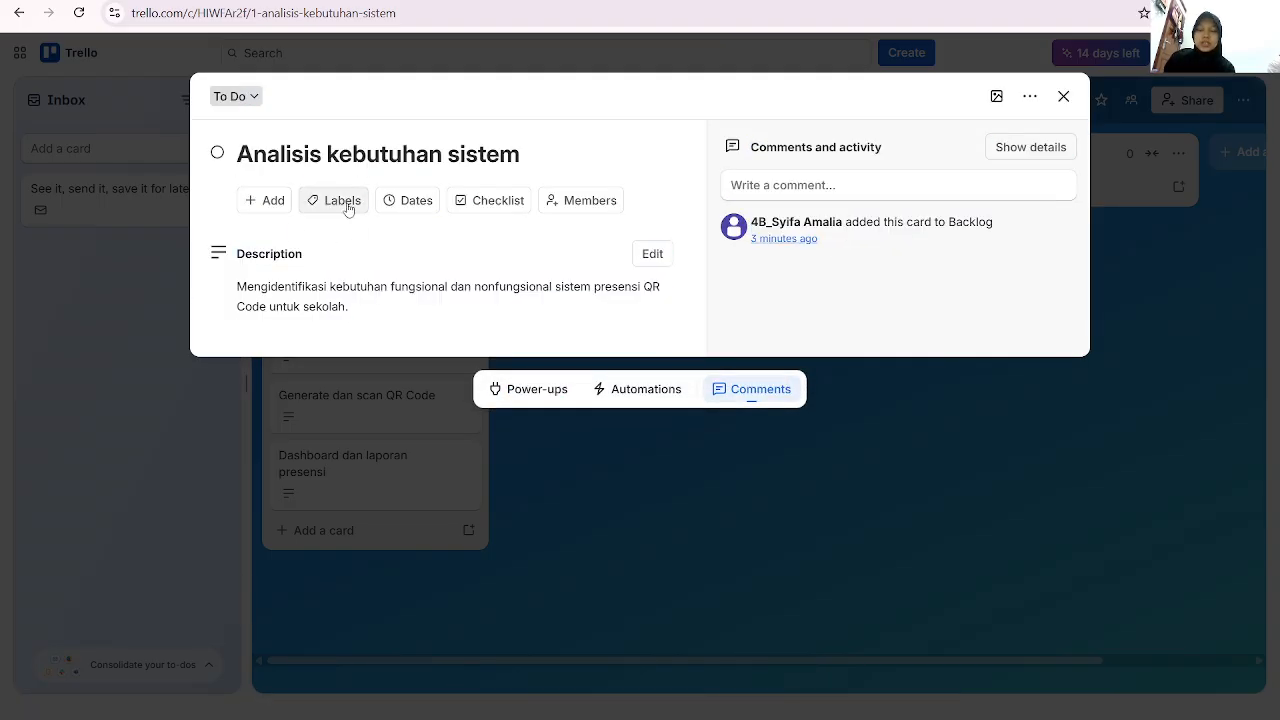
pyautogui.click(272, 201)
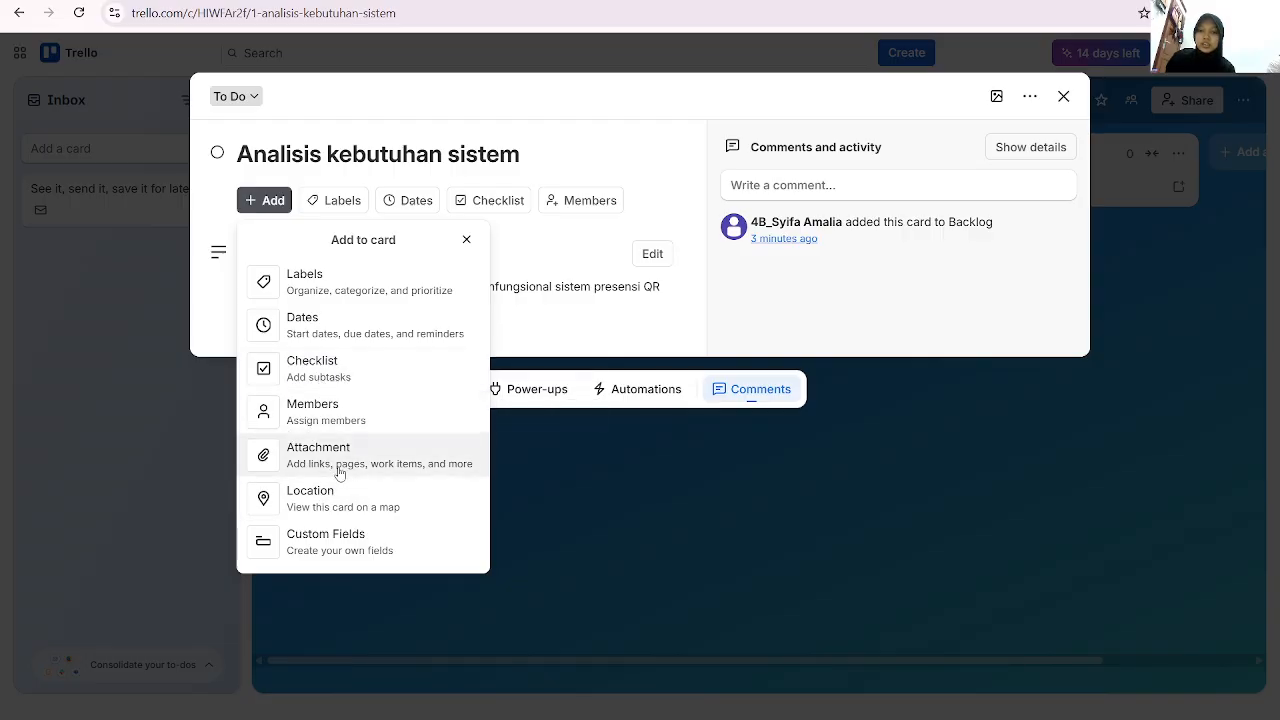
pyautogui.click(416, 290)
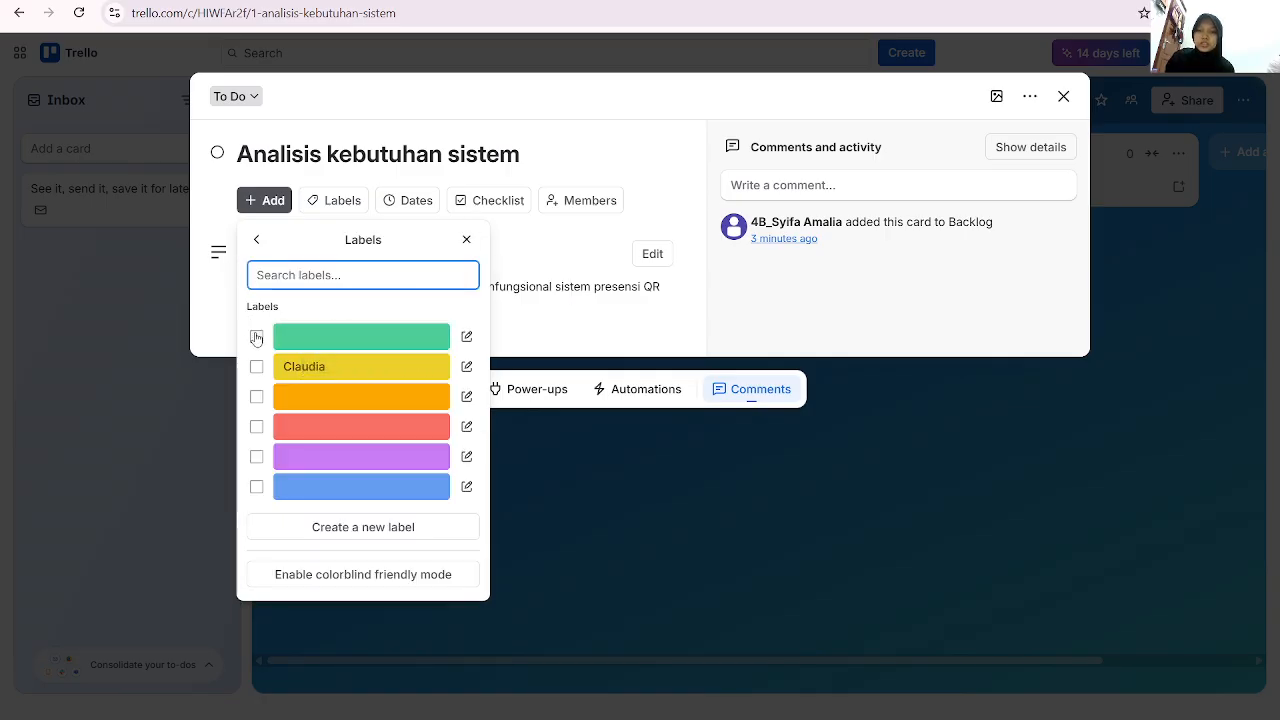
pyautogui.click(256, 336)
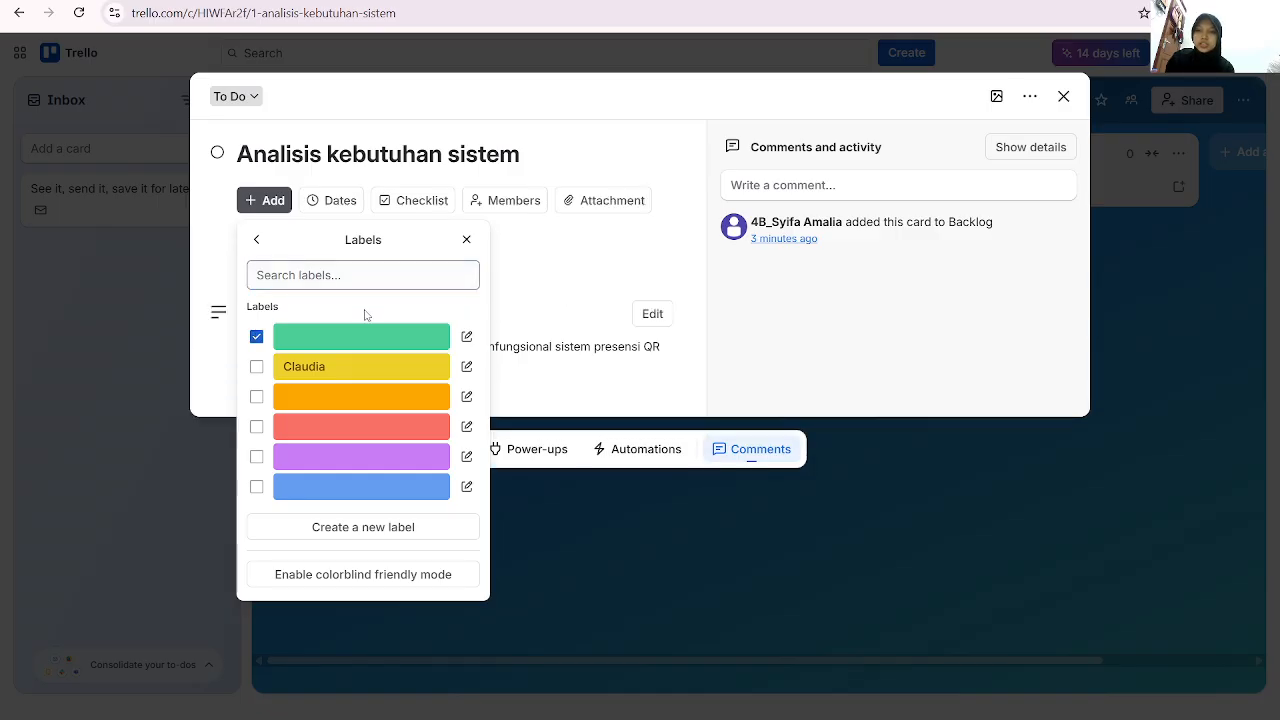
pyautogui.click(466, 336)
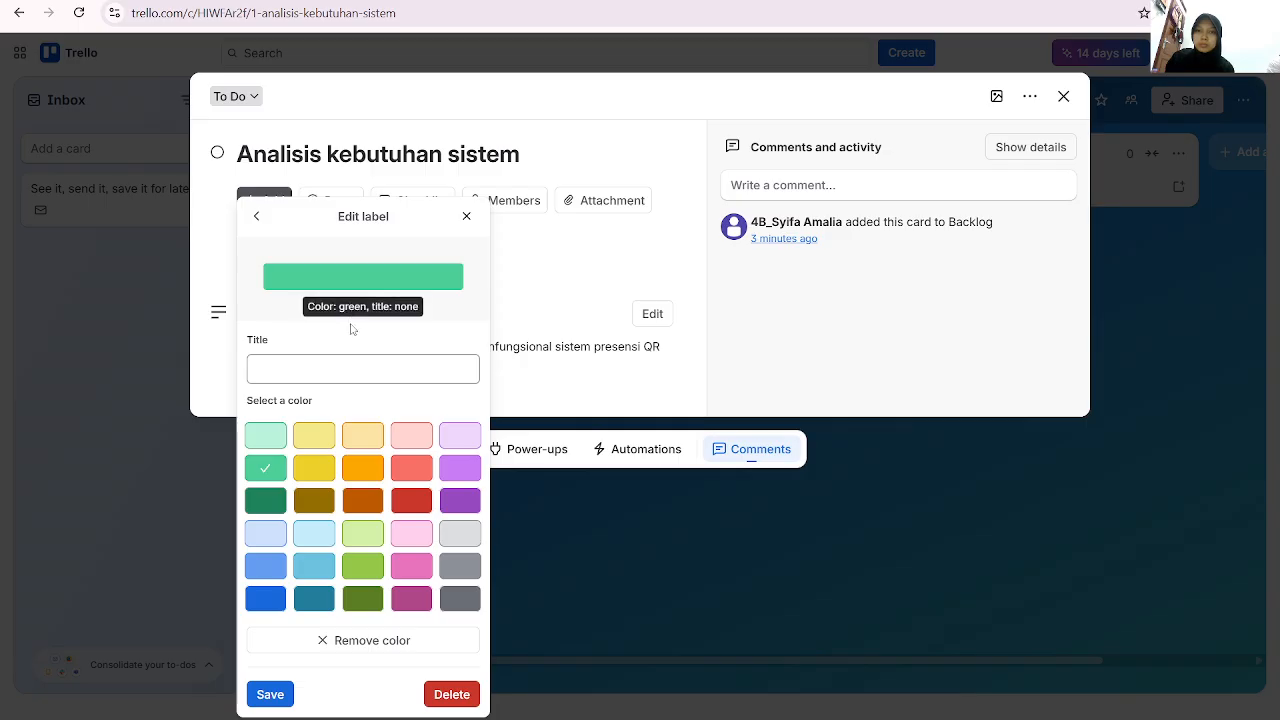
pyautogui.click(304, 370)
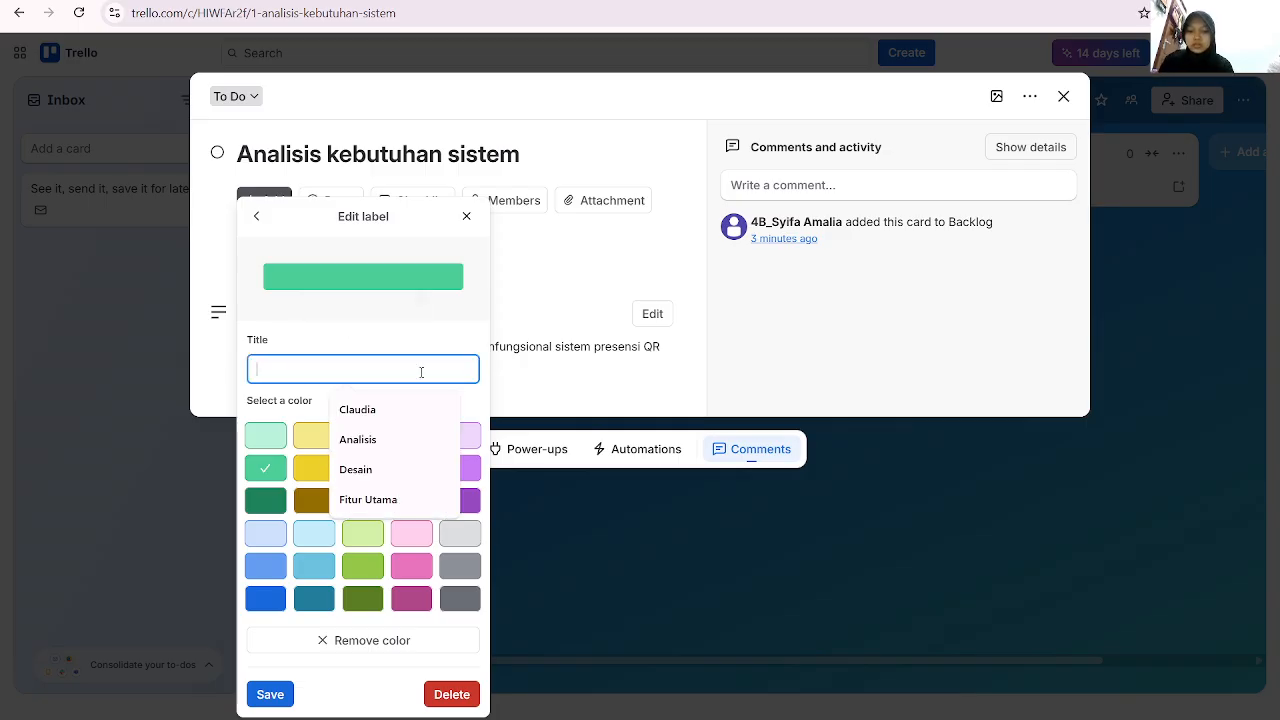
pyautogui.write('Naila')
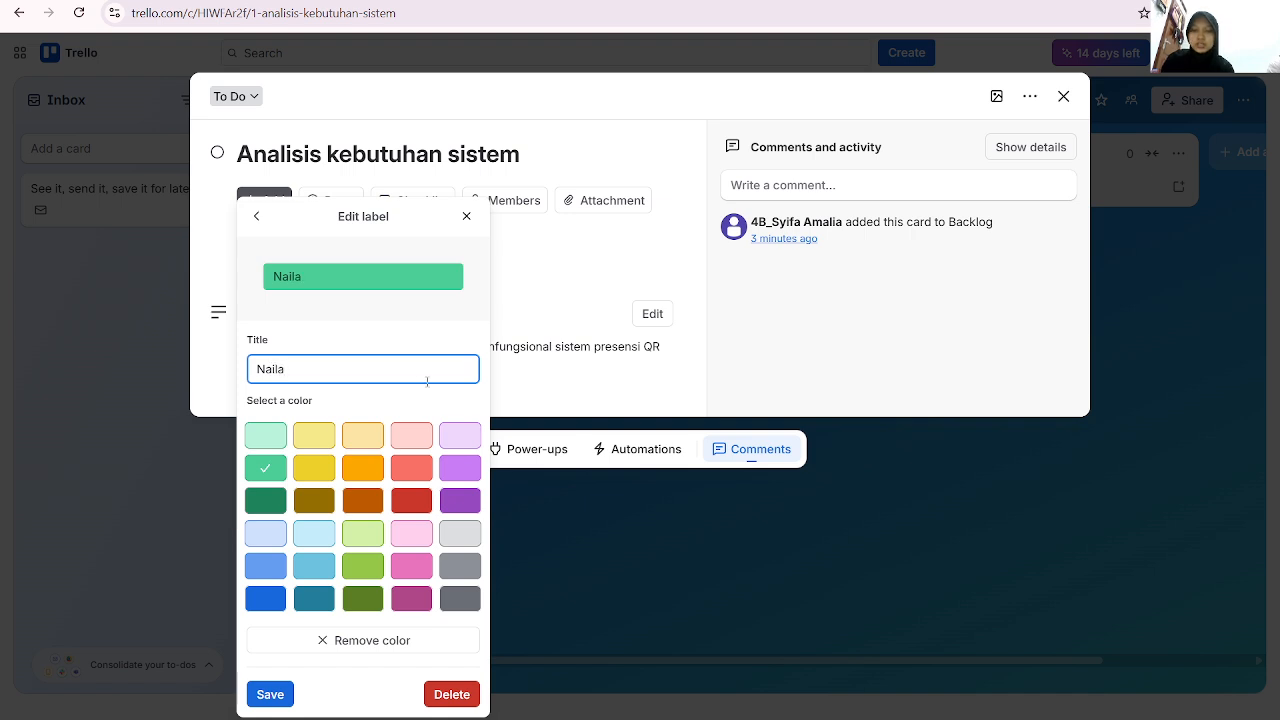
pyautogui.click(263, 701)
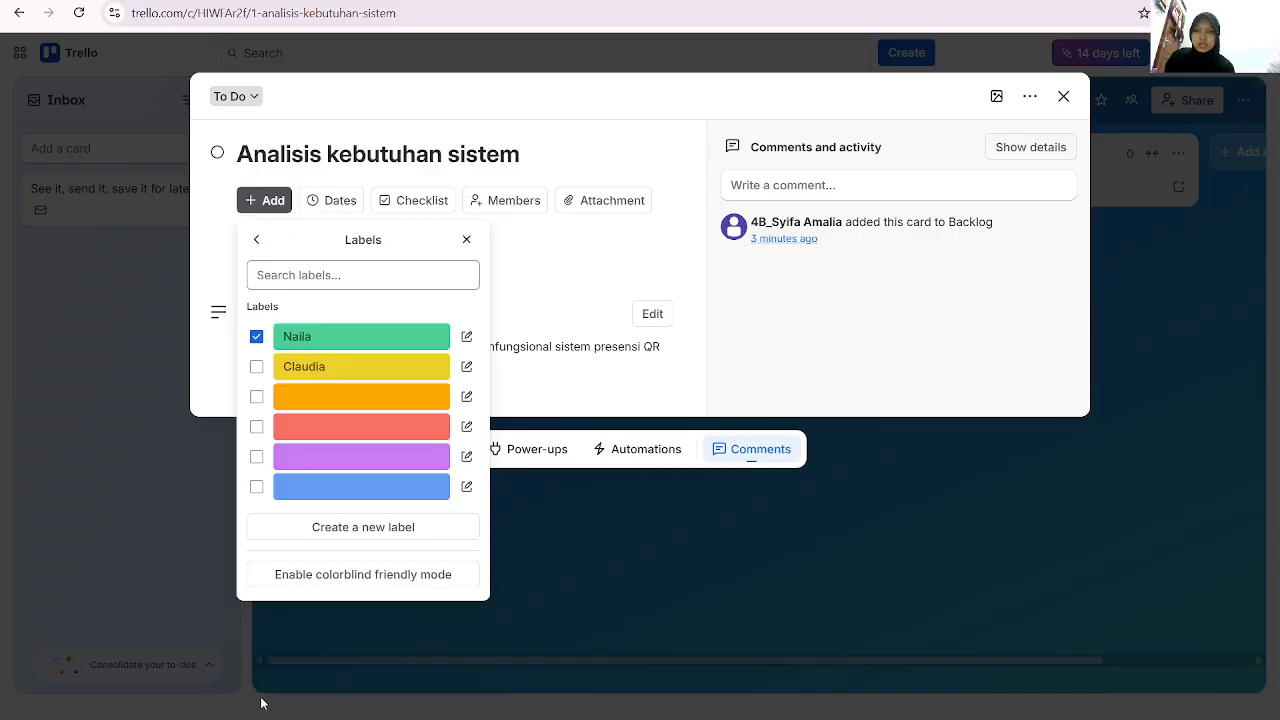
pyautogui.click(466, 239)
# Also assign the existing yellow label to the "Analisis kebutuhan sistem" card
pyautogui.click(299, 275)
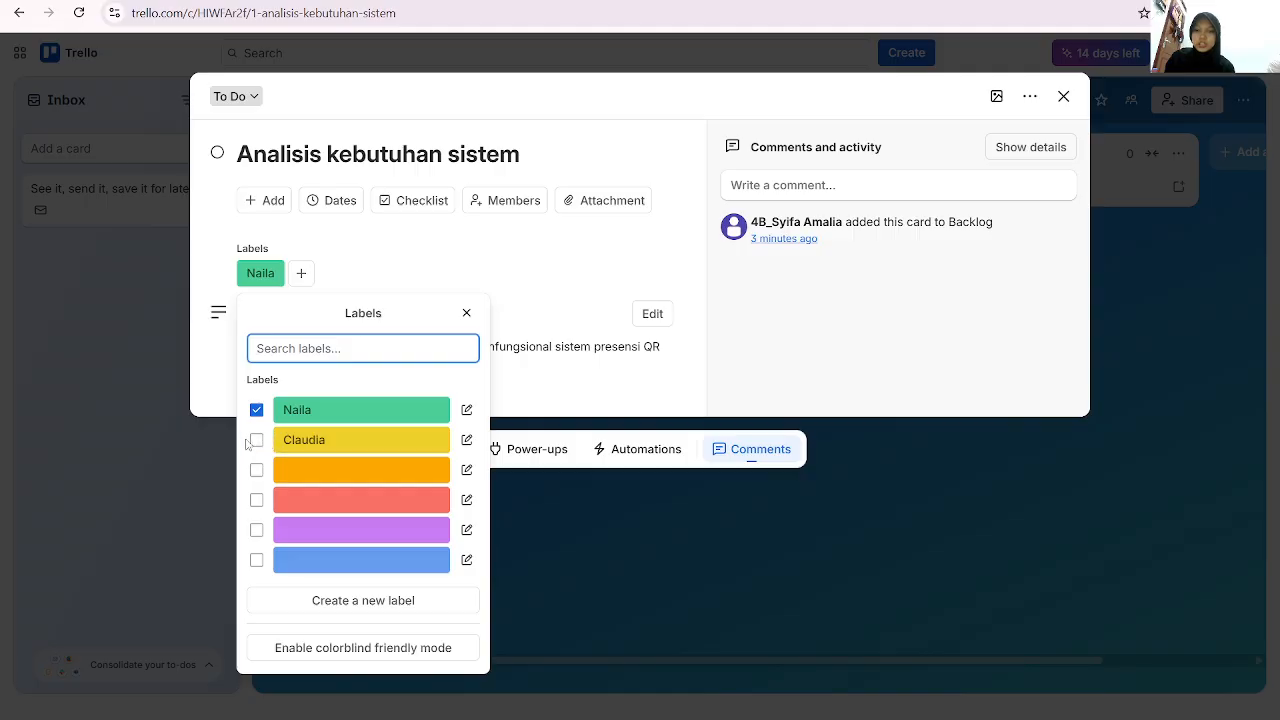
pyautogui.click(256, 442)
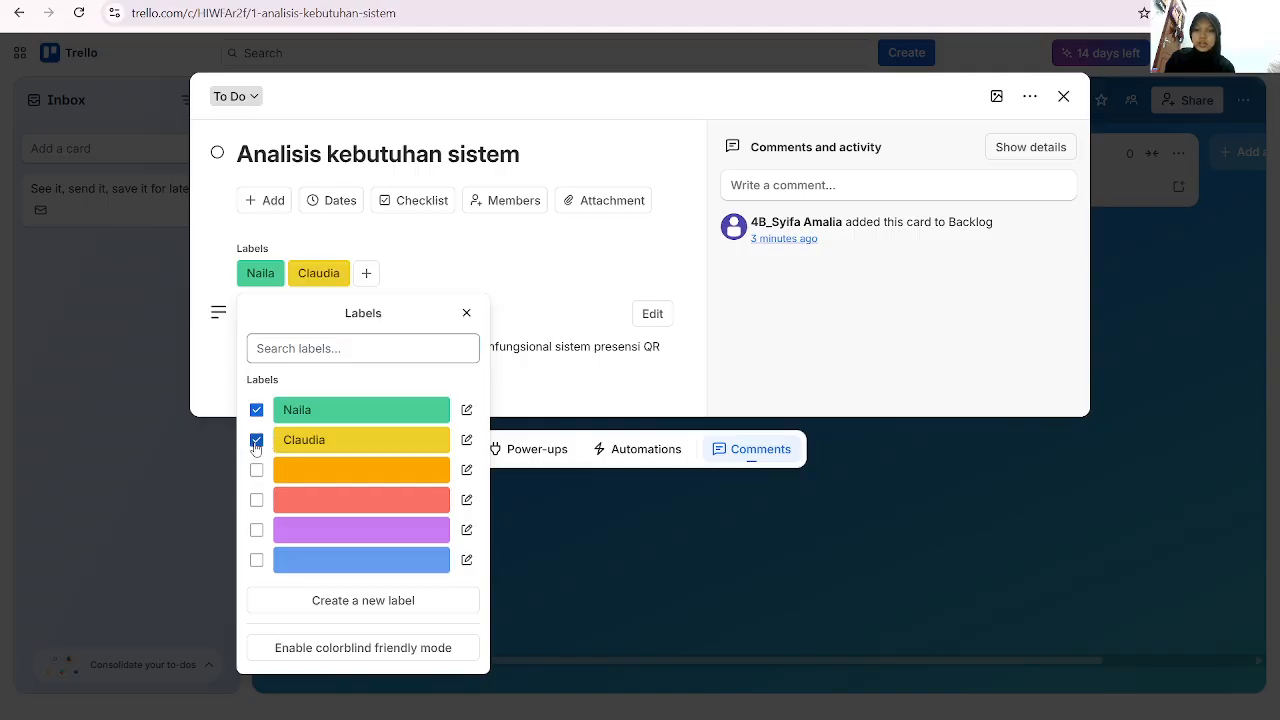
pyautogui.click(450, 268)
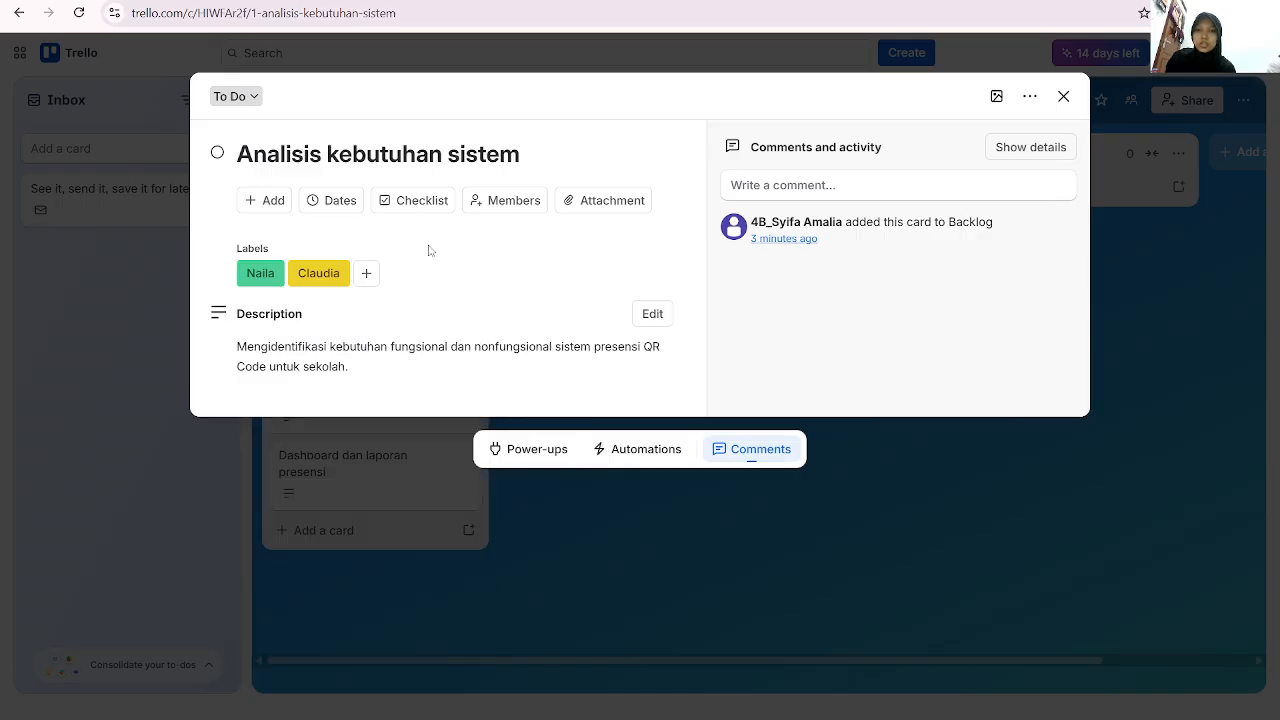
# Set the card's start date to 6/12/2026 and due date to 6/19/2026, keeping the 1 Day before reminder, and save the dates
pyautogui.click(316, 202)
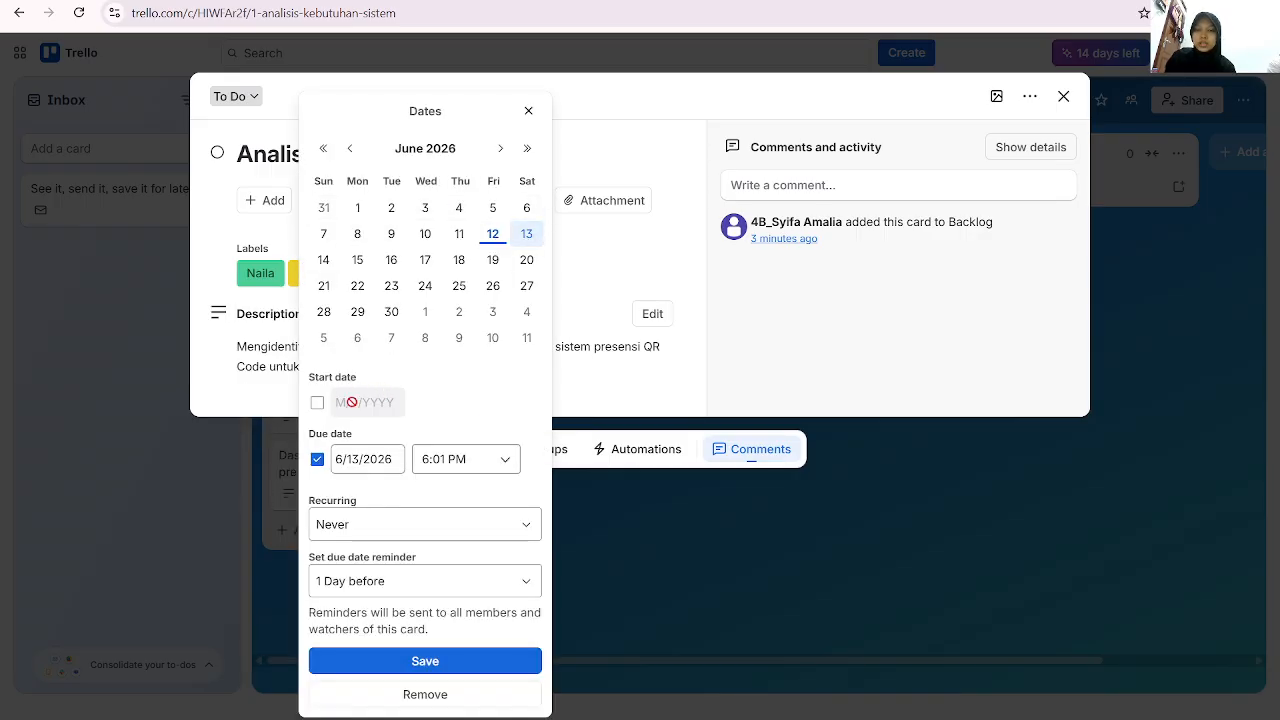
pyautogui.click(317, 403)
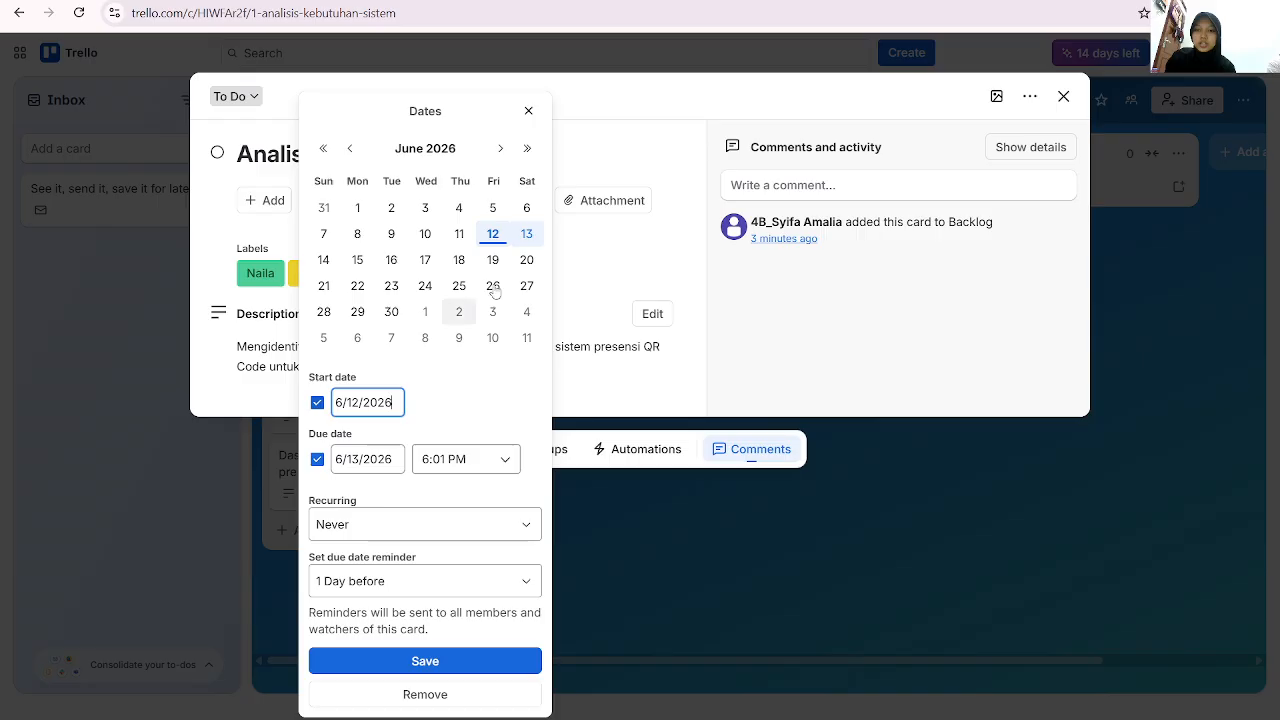
pyautogui.click(493, 234)
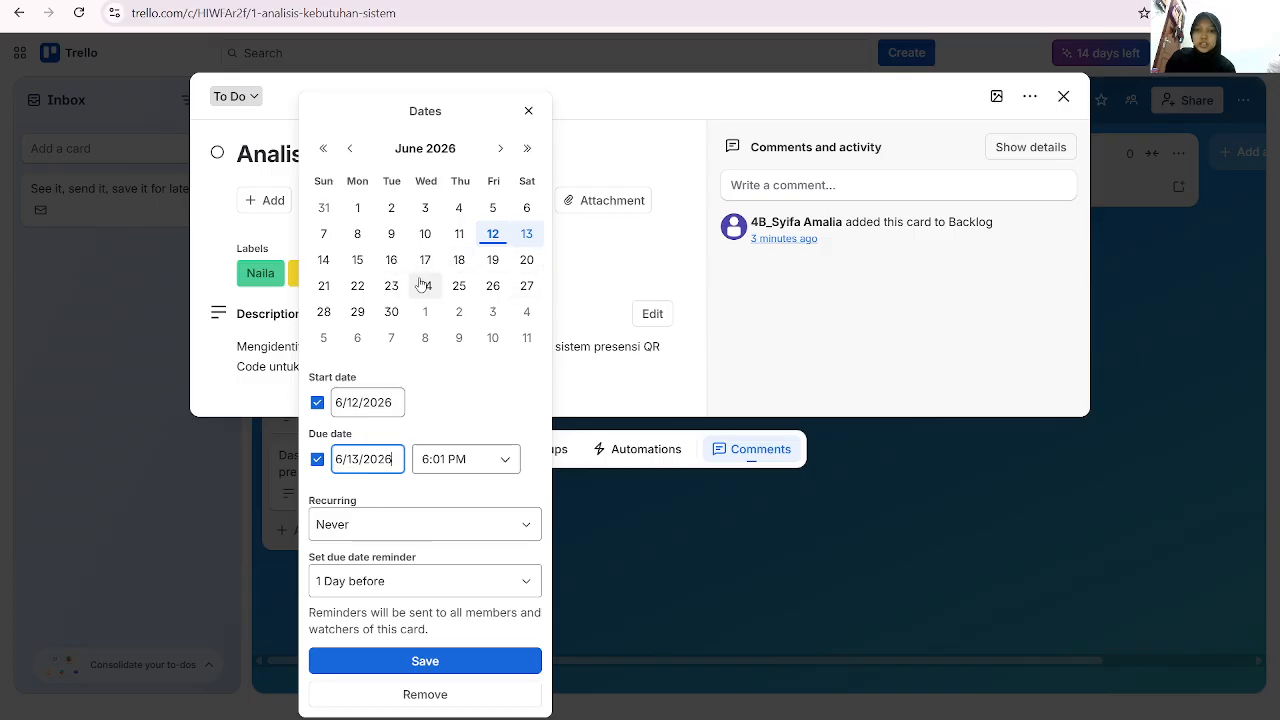
pyautogui.click(491, 262)
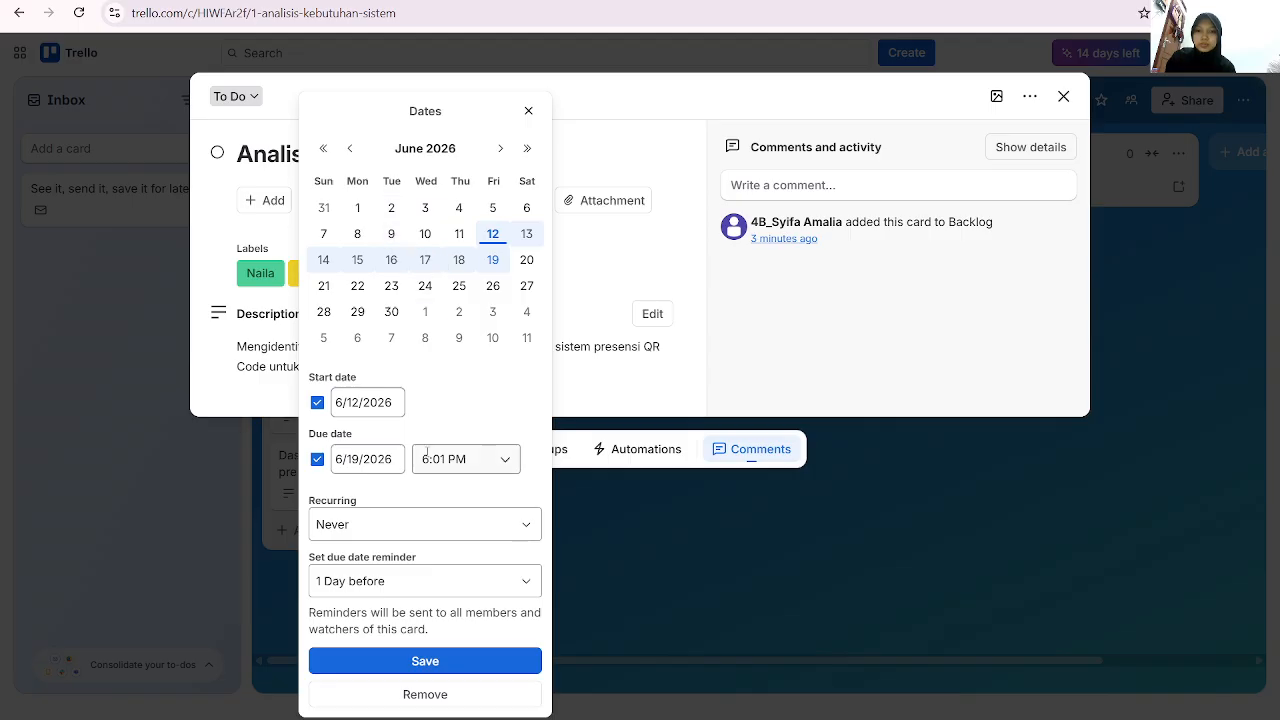
pyautogui.click(406, 589)
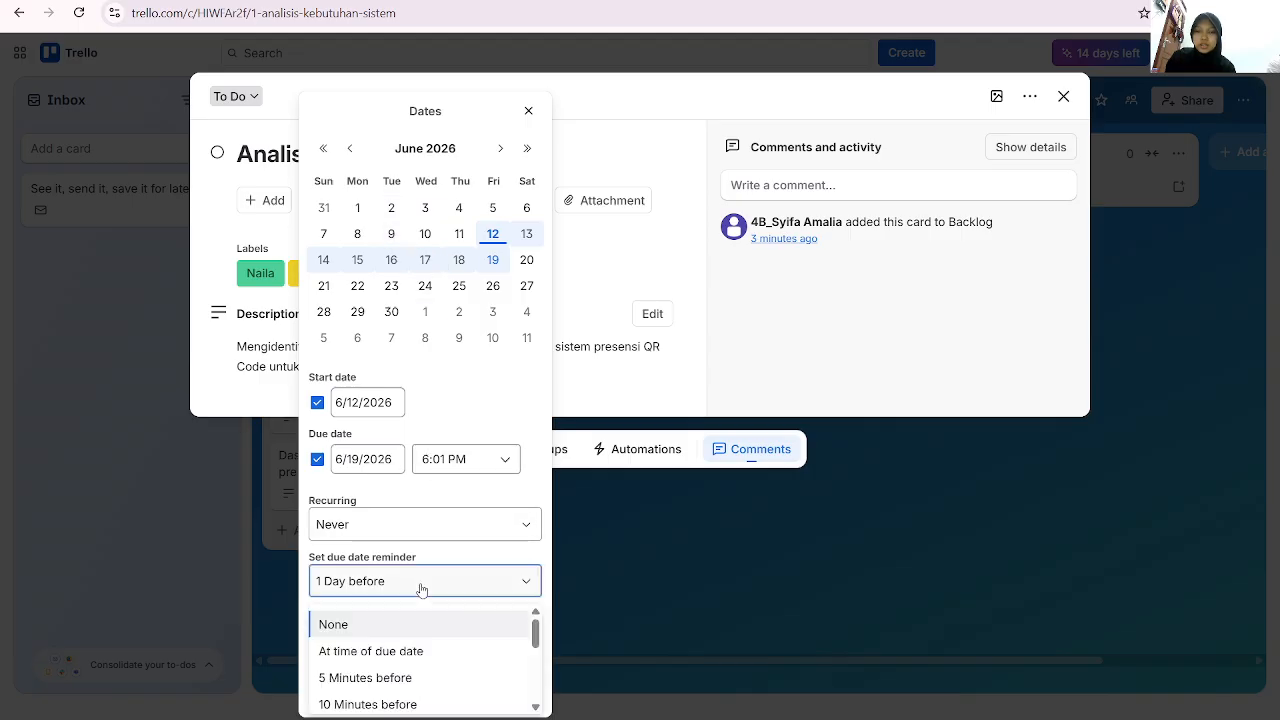
pyautogui.click(437, 588)
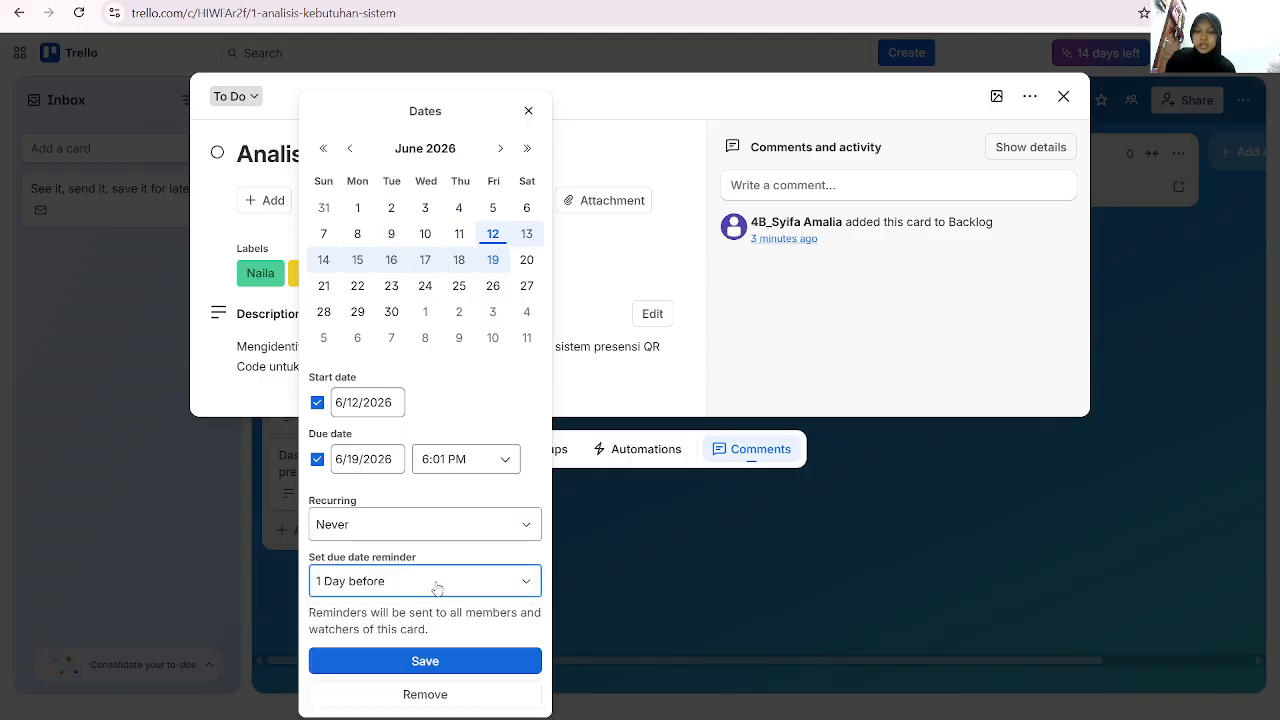
pyautogui.click(402, 663)
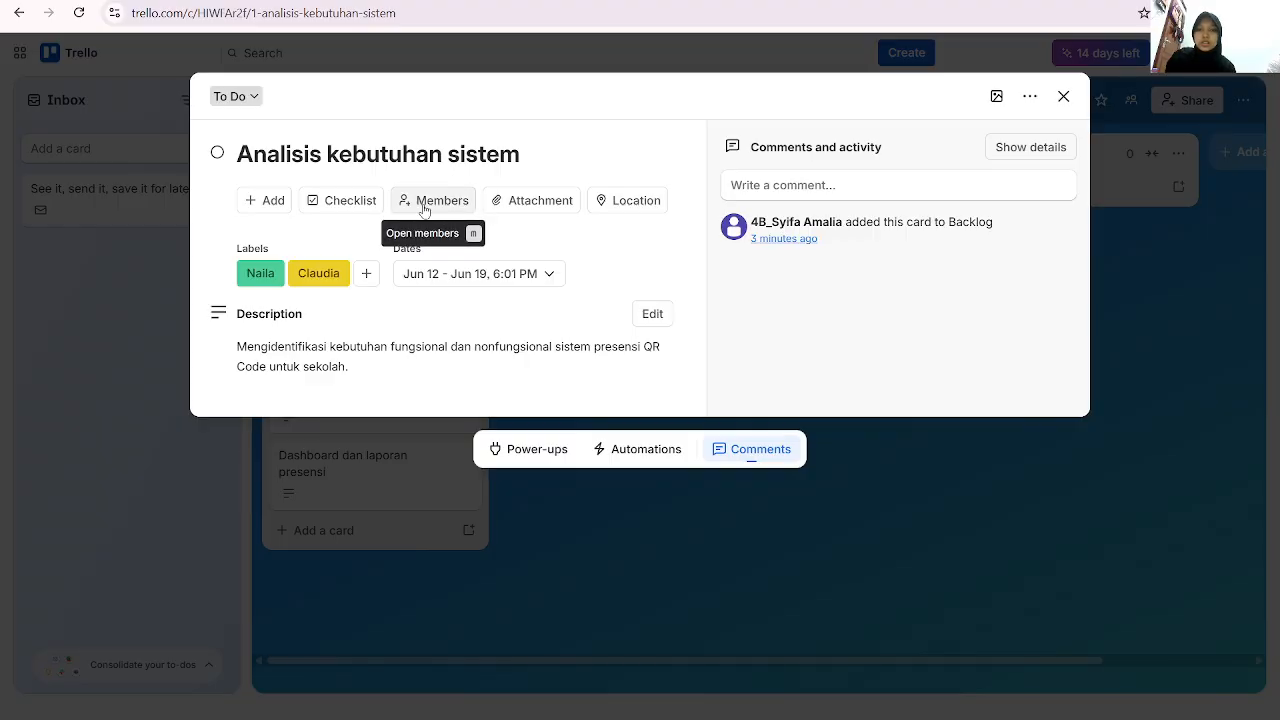
# Check the board members available for the card without assigning anyone, and add a checklist to the card
pyautogui.click(424, 205)
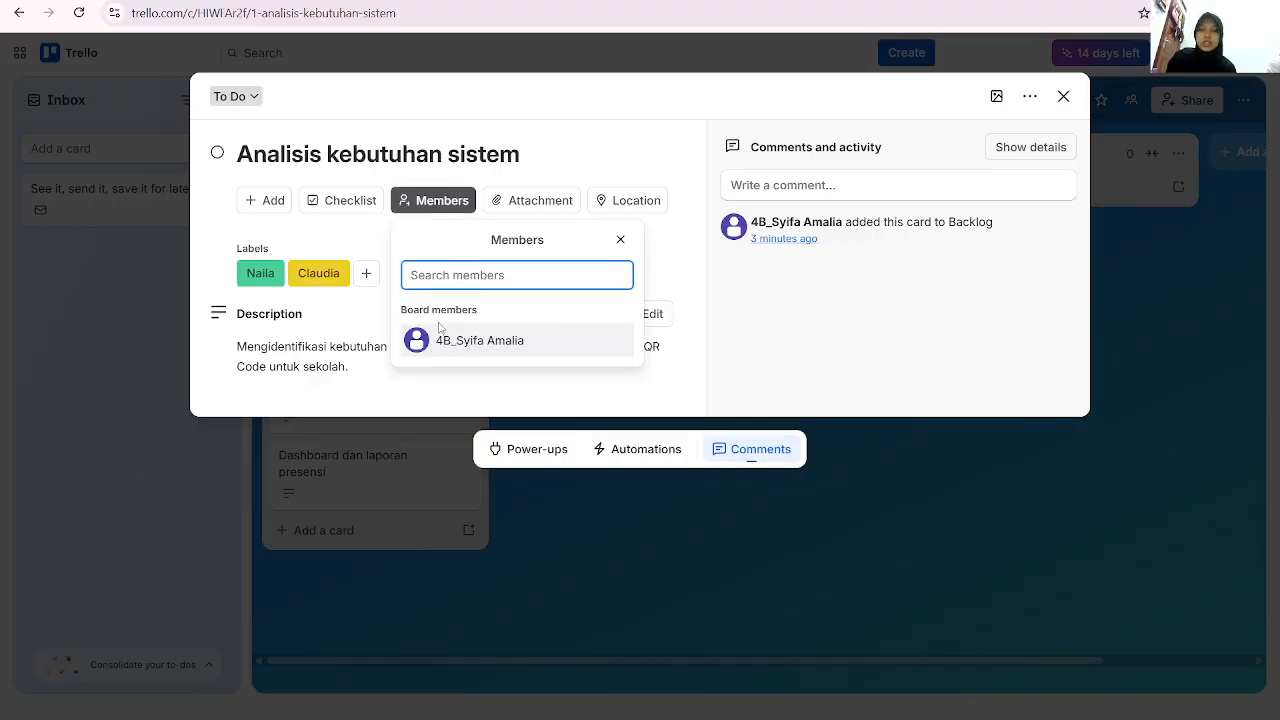
pyautogui.click(620, 242)
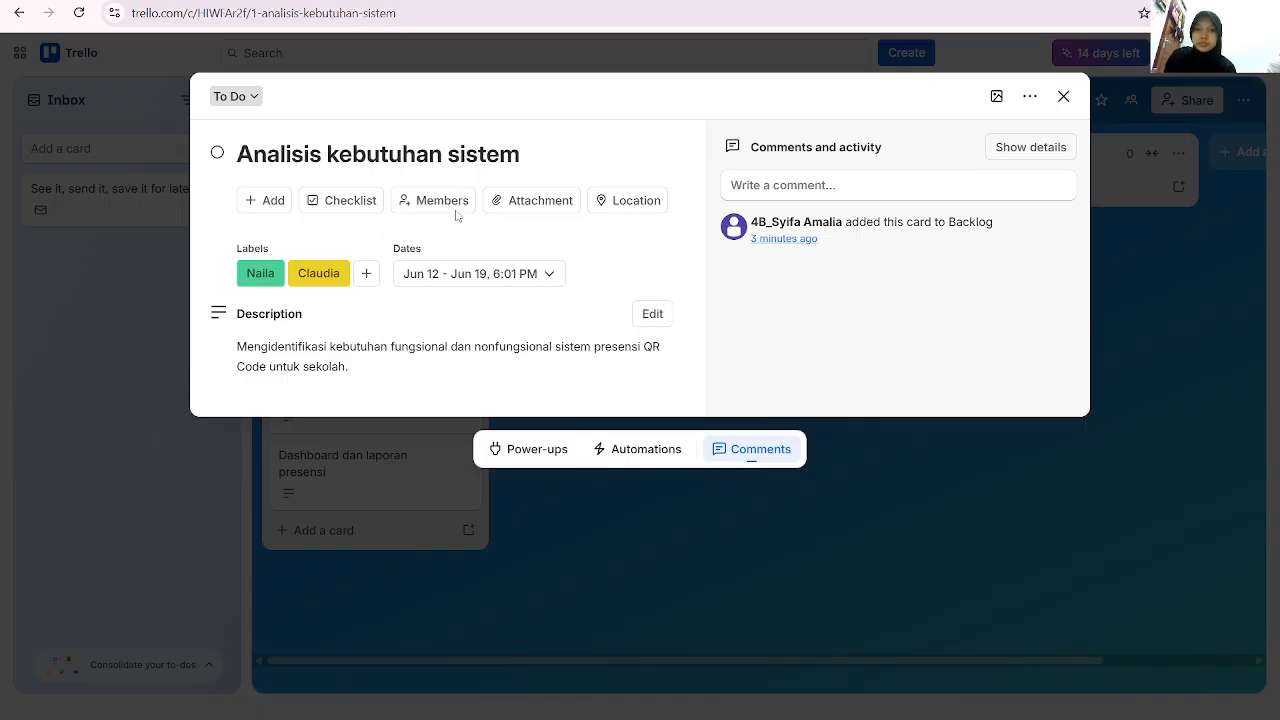
pyautogui.click(336, 213)
pyautogui.click(424, 380)
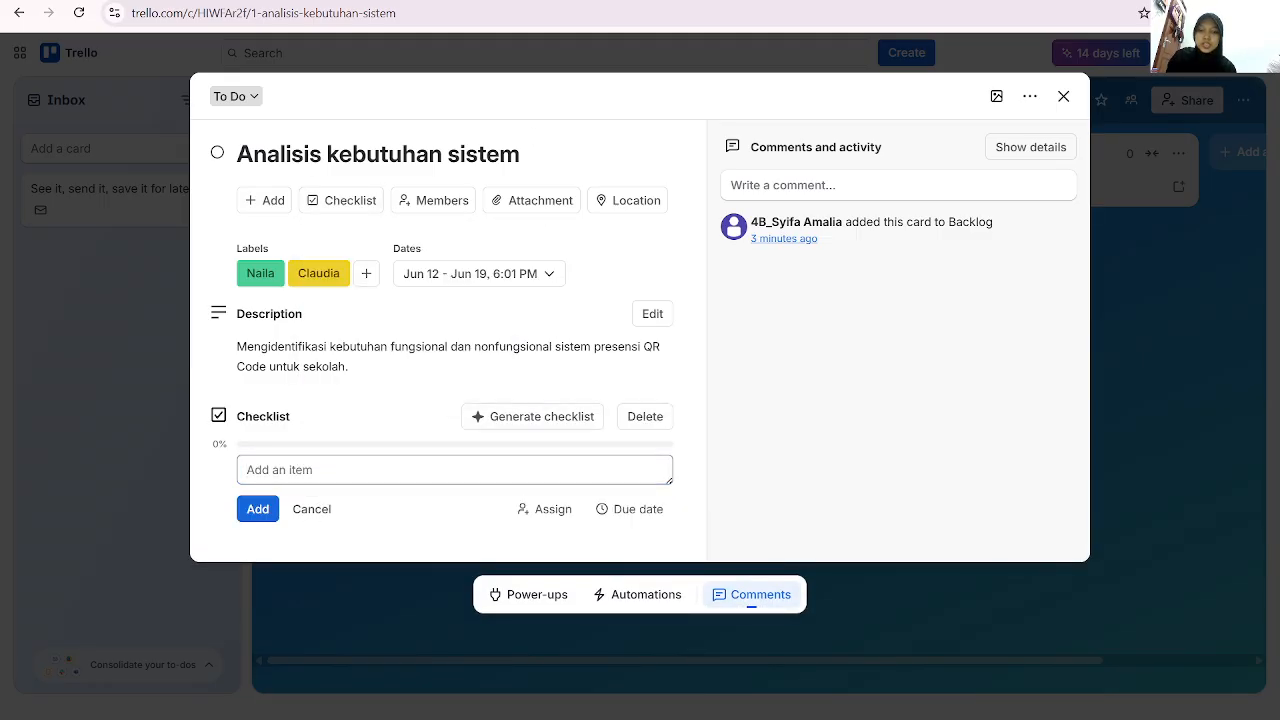
# Switch to the Notepad notes and copy the first Kartu 1 checklist item, "Menentukan pengguna sistem: admin, guru, siswa"
pyautogui.hotkey('alt', 'Tab')
pyautogui.scroll(12, 330, 445)
pyautogui.scroll(-2, 328, 444)
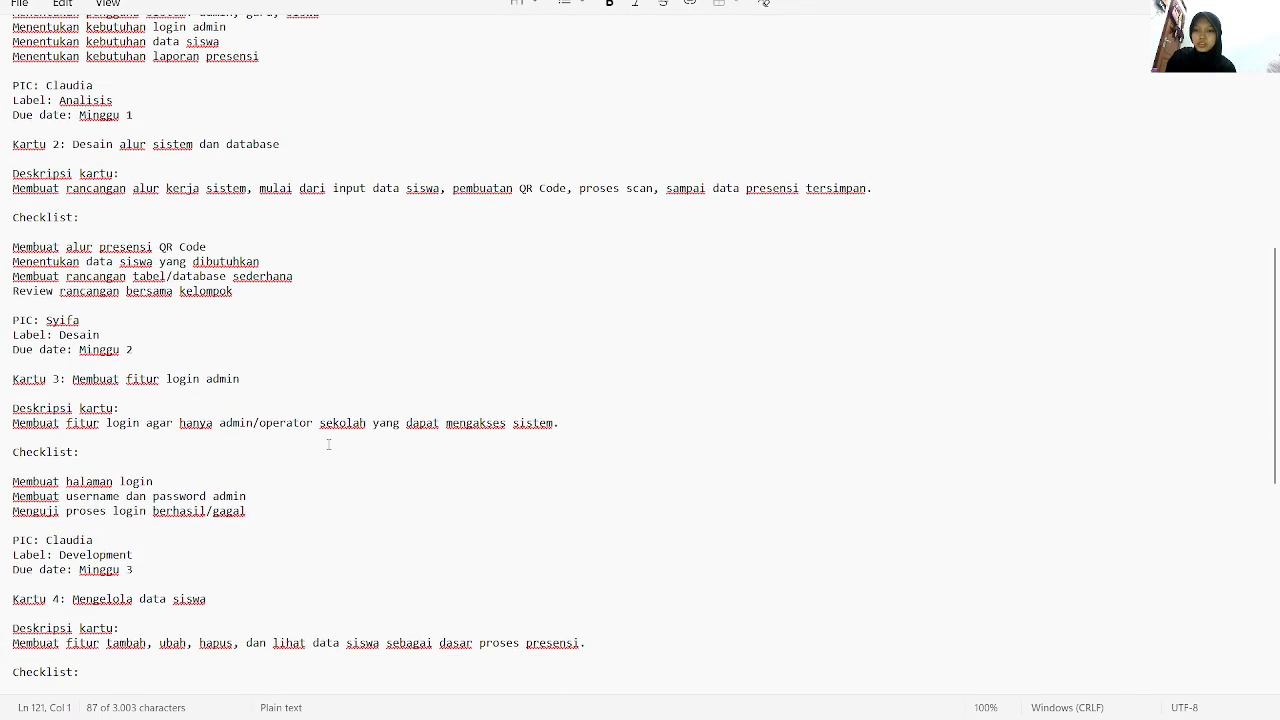
pyautogui.scroll(3, 328, 444)
pyautogui.scroll(2, 328, 444)
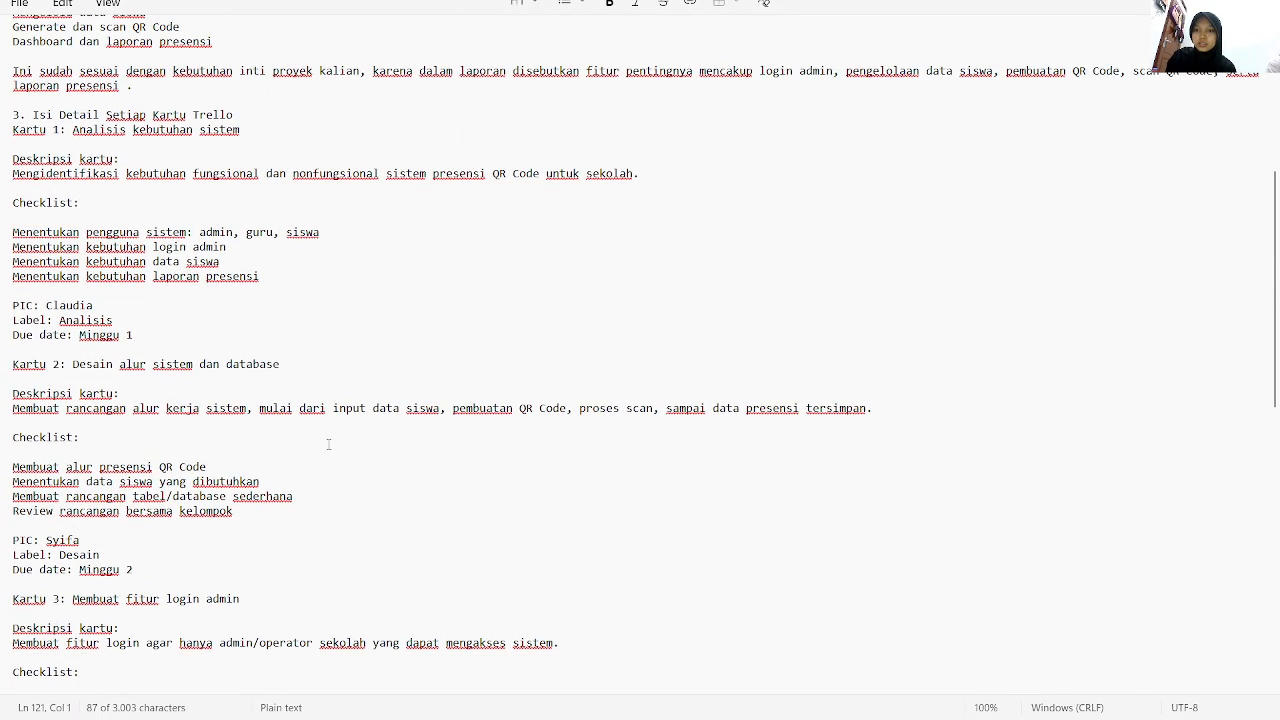
pyautogui.scroll(2, 227, 350)
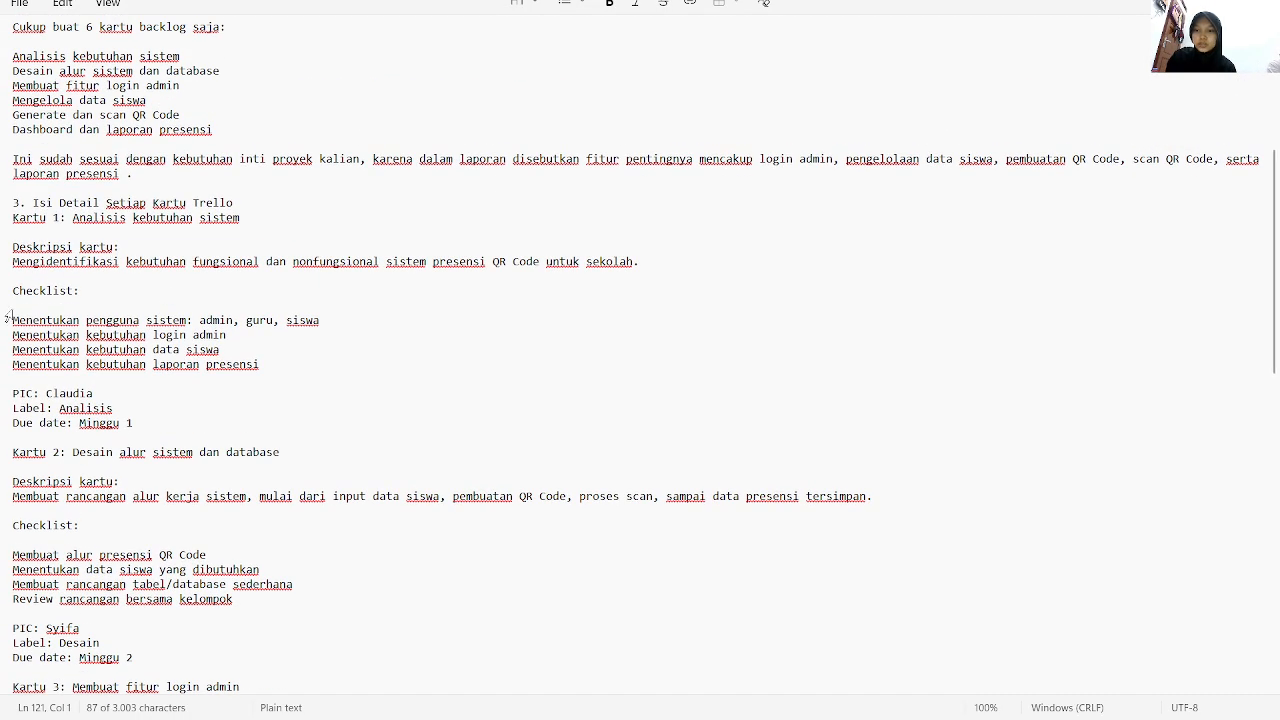
pyautogui.moveTo(17, 320); pyautogui.dragTo(322, 321)
pyautogui.hotkey('ctrl', 'c')
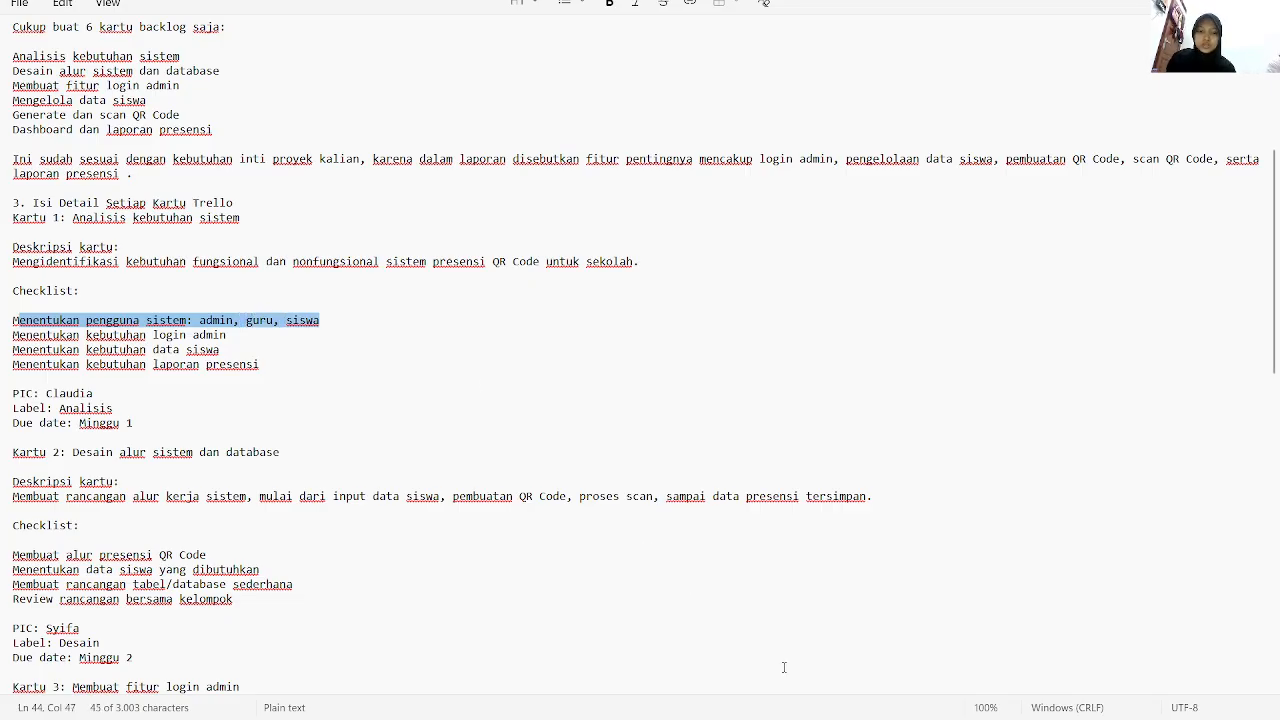
# Back in Trello, add "Menentukan pengguna sistem: admin, guru, siswa" as the first item of the card's checklist
pyautogui.click(750, 718)
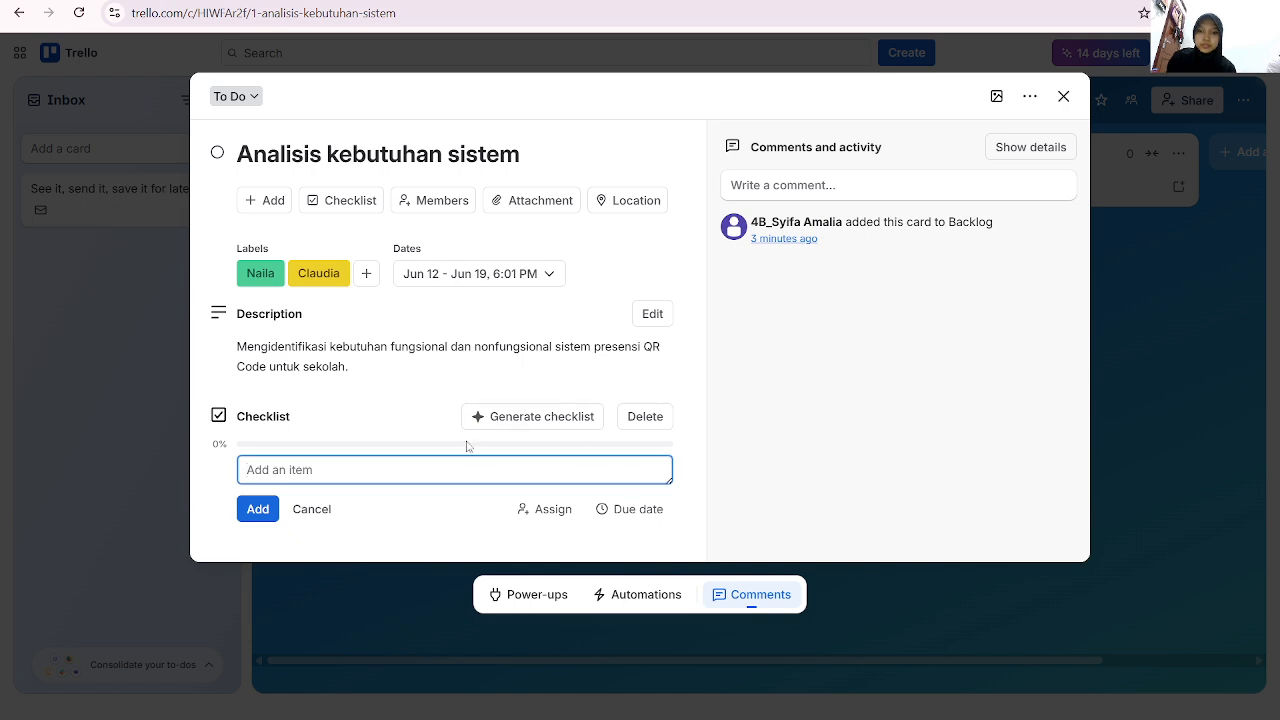
pyautogui.hotkey('ctrl', 'v')
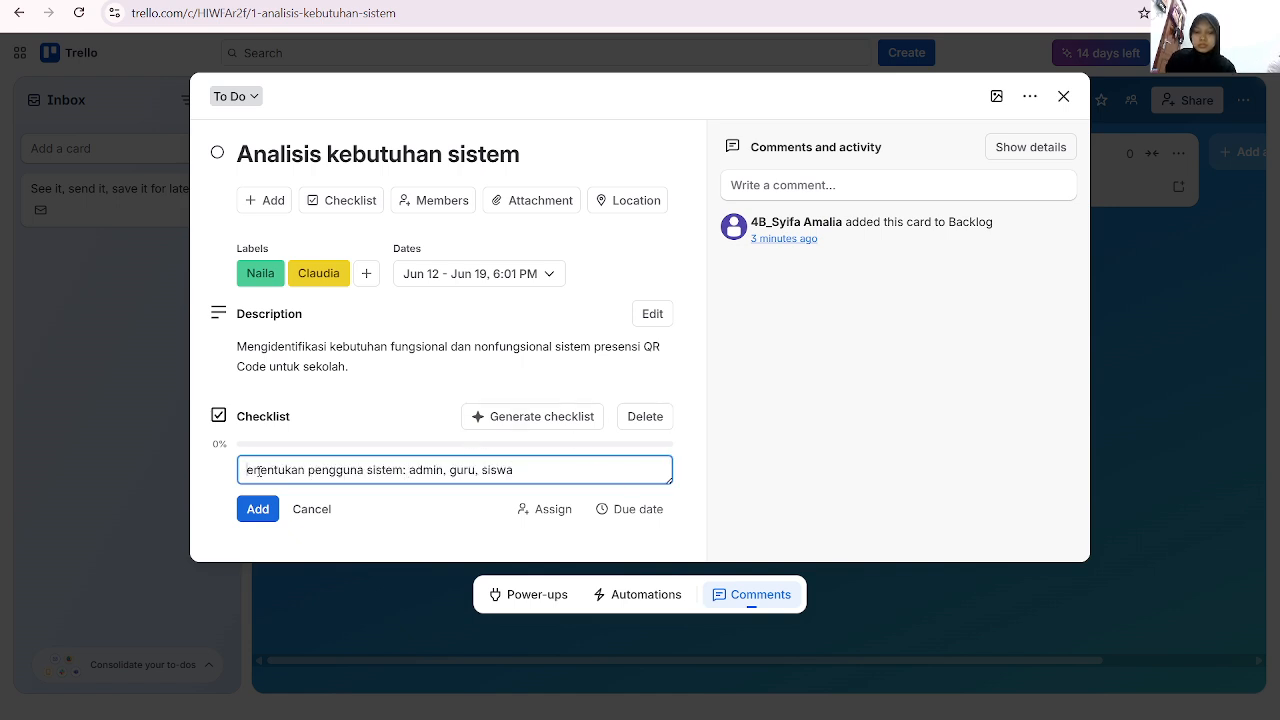
pyautogui.write('M')
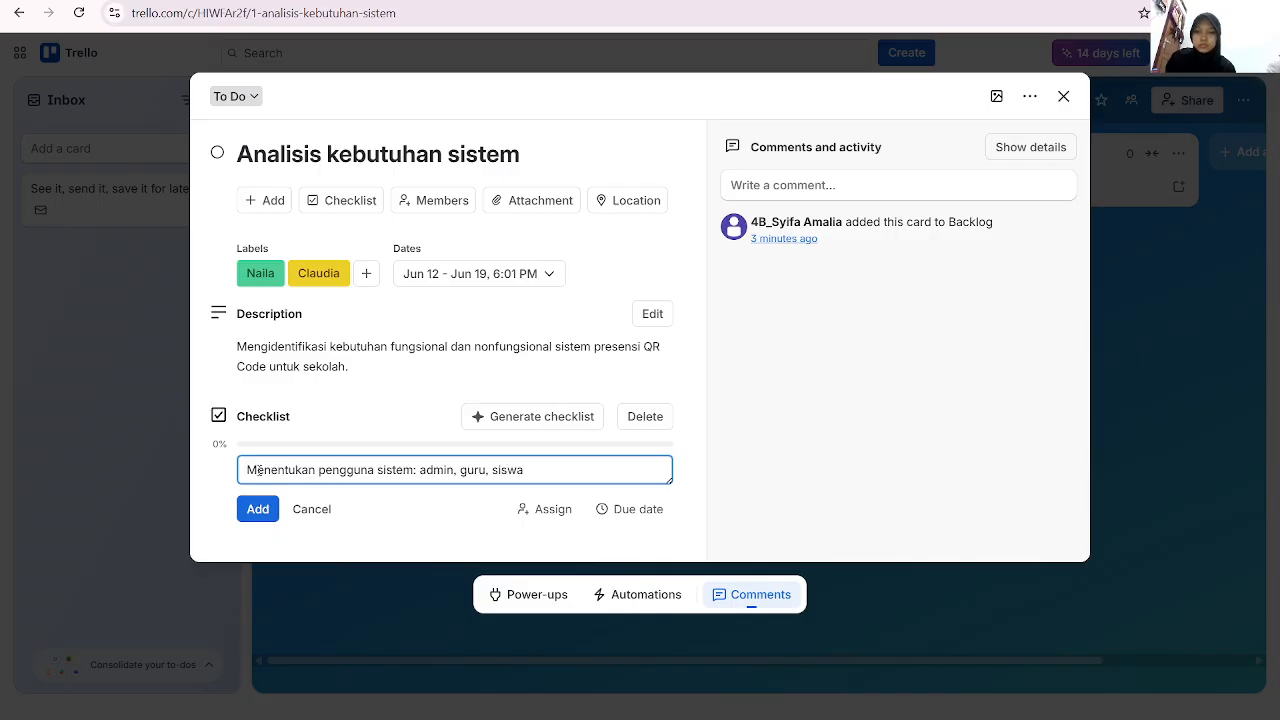
pyautogui.click(251, 509)
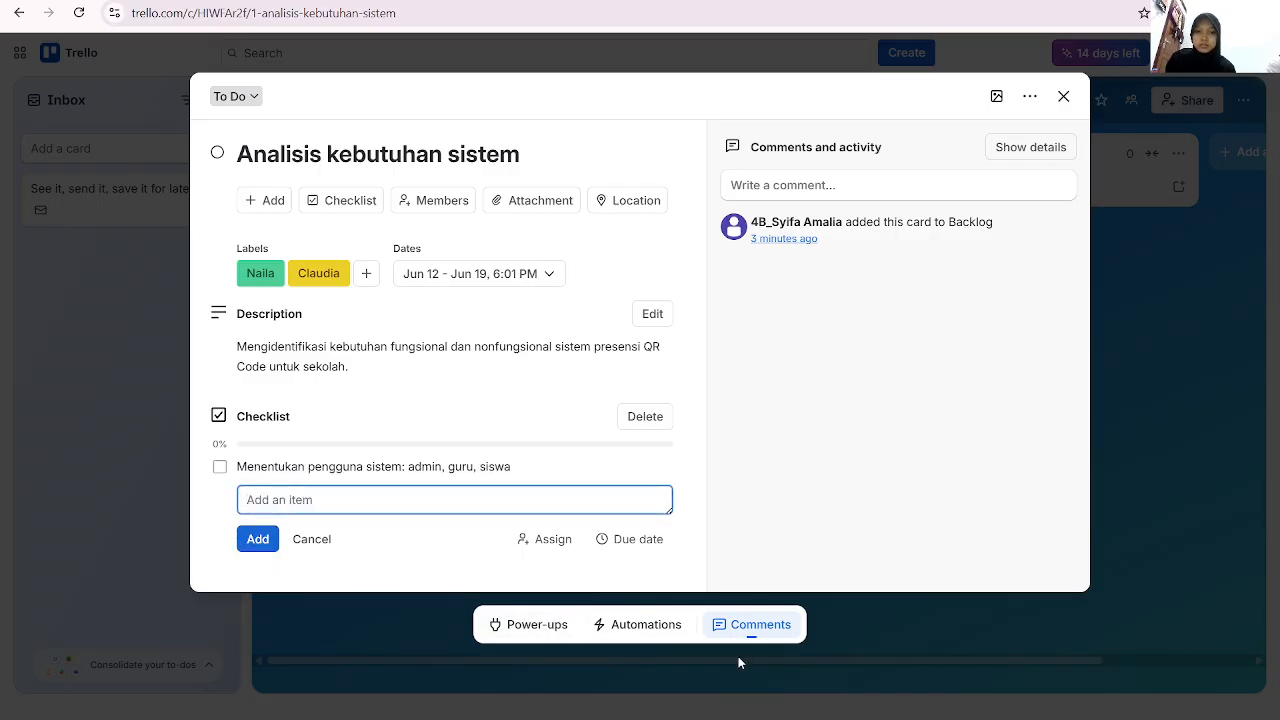
# Switch to the Notepad notes and copy the second Kartu 1 checklist item, "Menentukan kebutuhan login admin"
pyautogui.hotkey('alt', 'Tab')
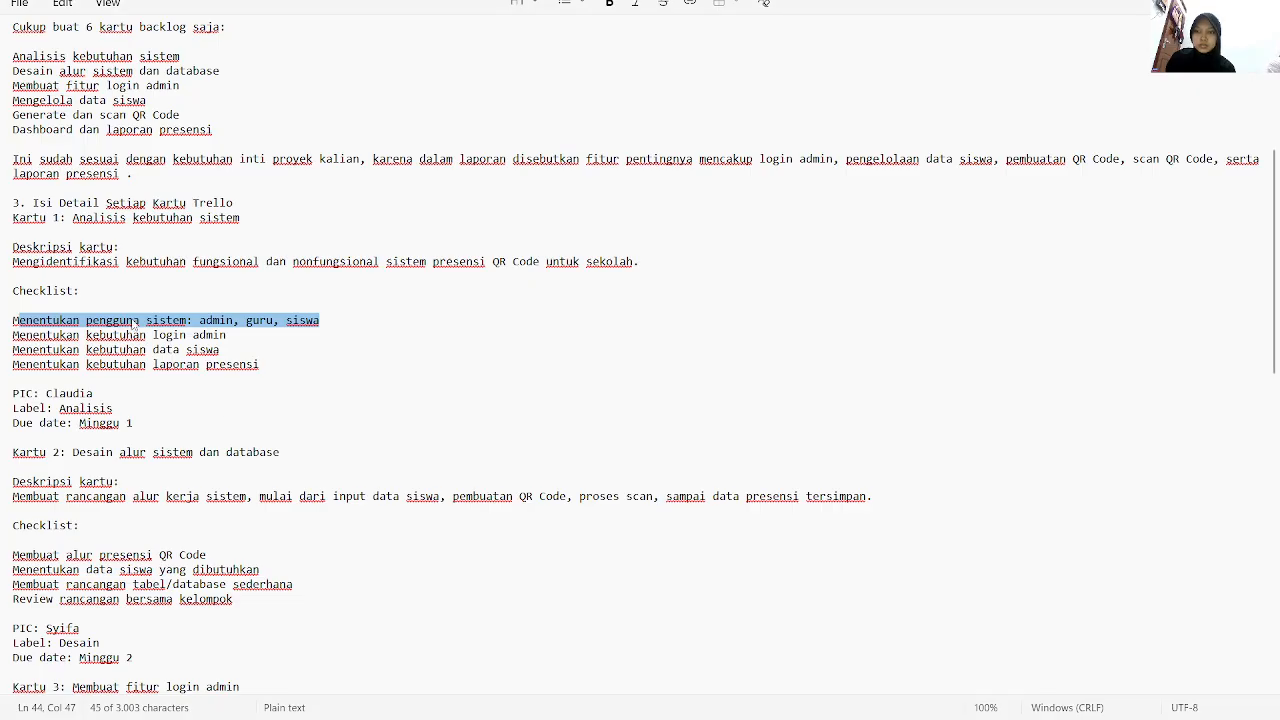
pyautogui.click(20, 335)
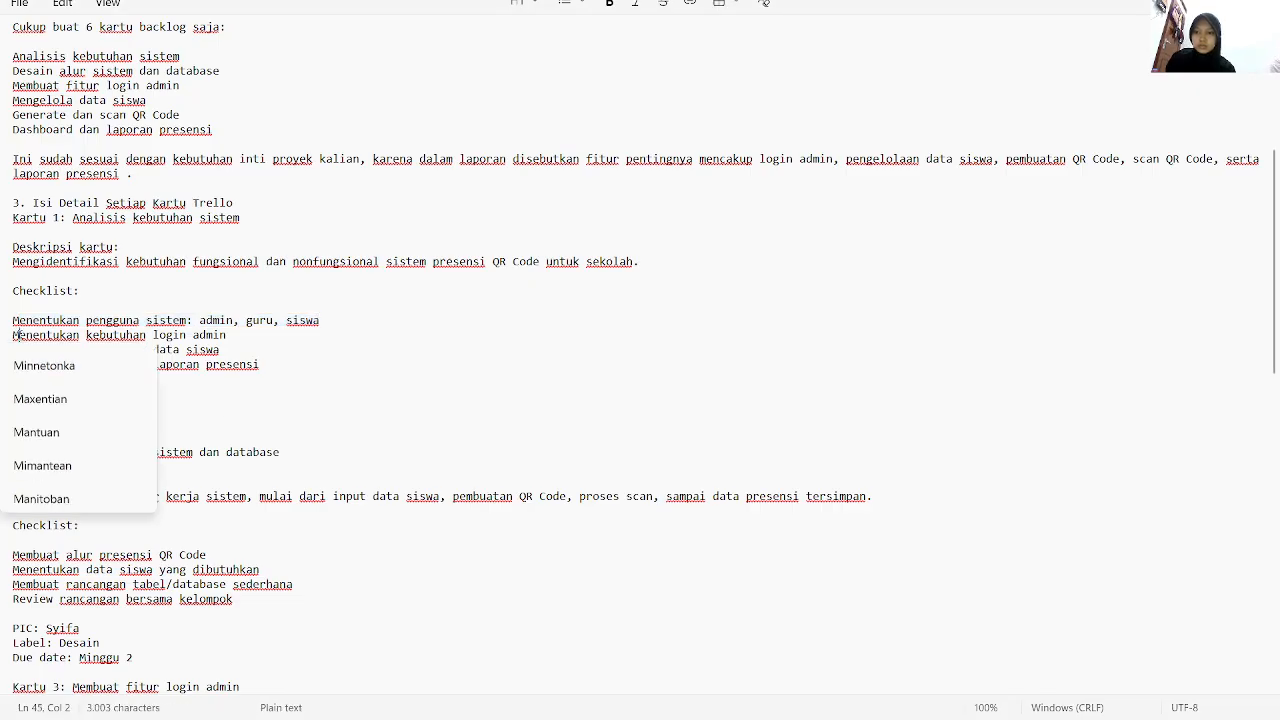
pyautogui.moveTo(14, 335); pyautogui.dragTo(234, 337)
pyautogui.hotkey('ctrl', 'c')
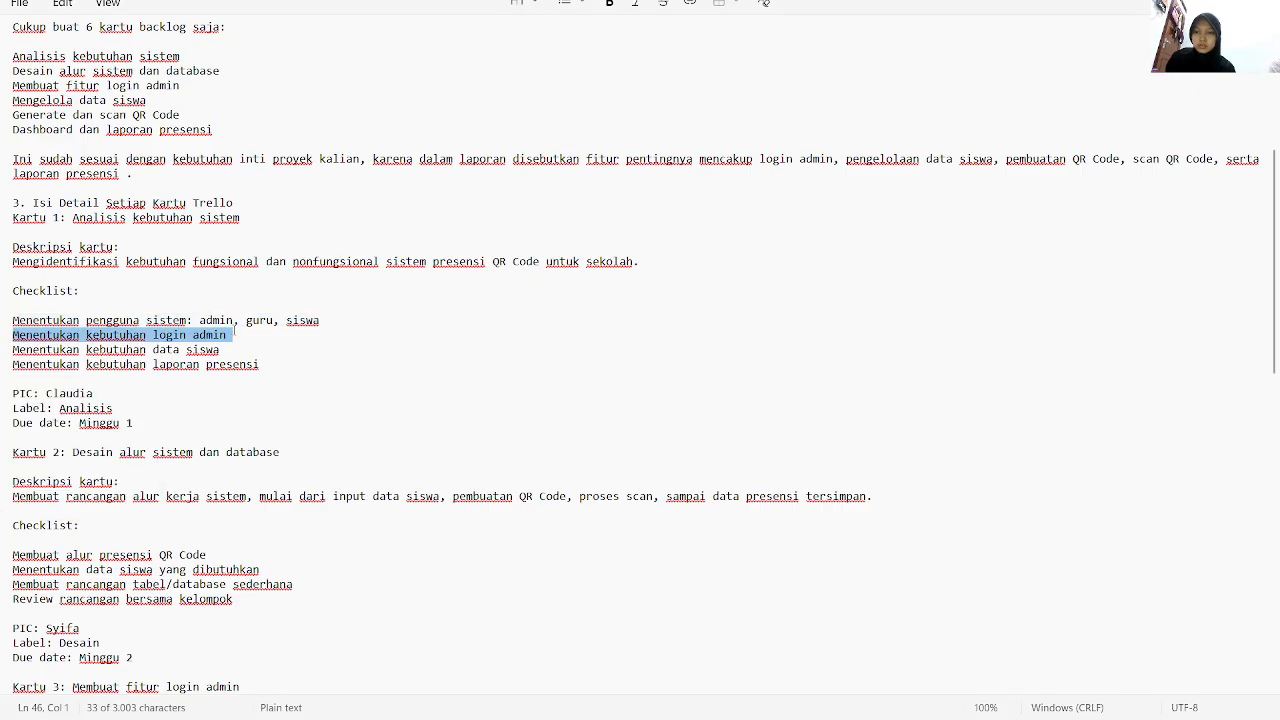
# Back in Trello, add "Menentukan kebutuhan login admin" as the second item of the card's checklist
pyautogui.moveTo(769, 718)
pyautogui.click(769, 655)
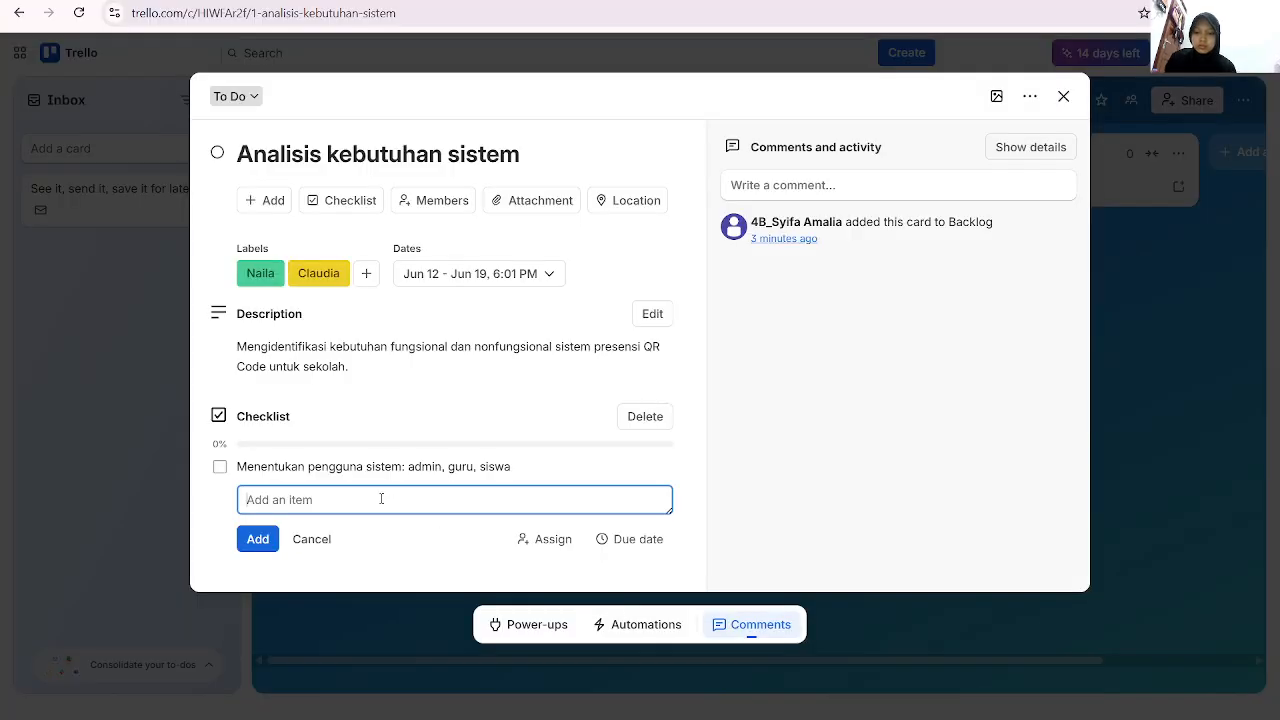
pyautogui.hotkey('ctrl', 'v')
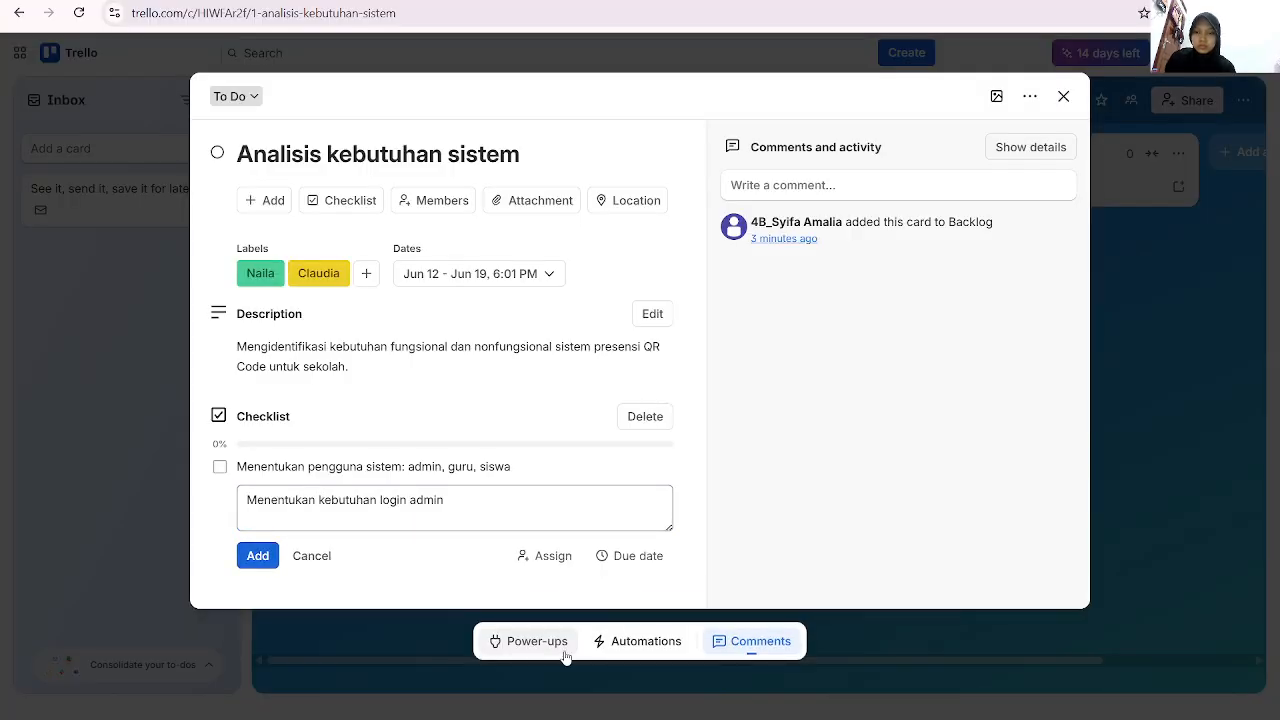
pyautogui.click(265, 556)
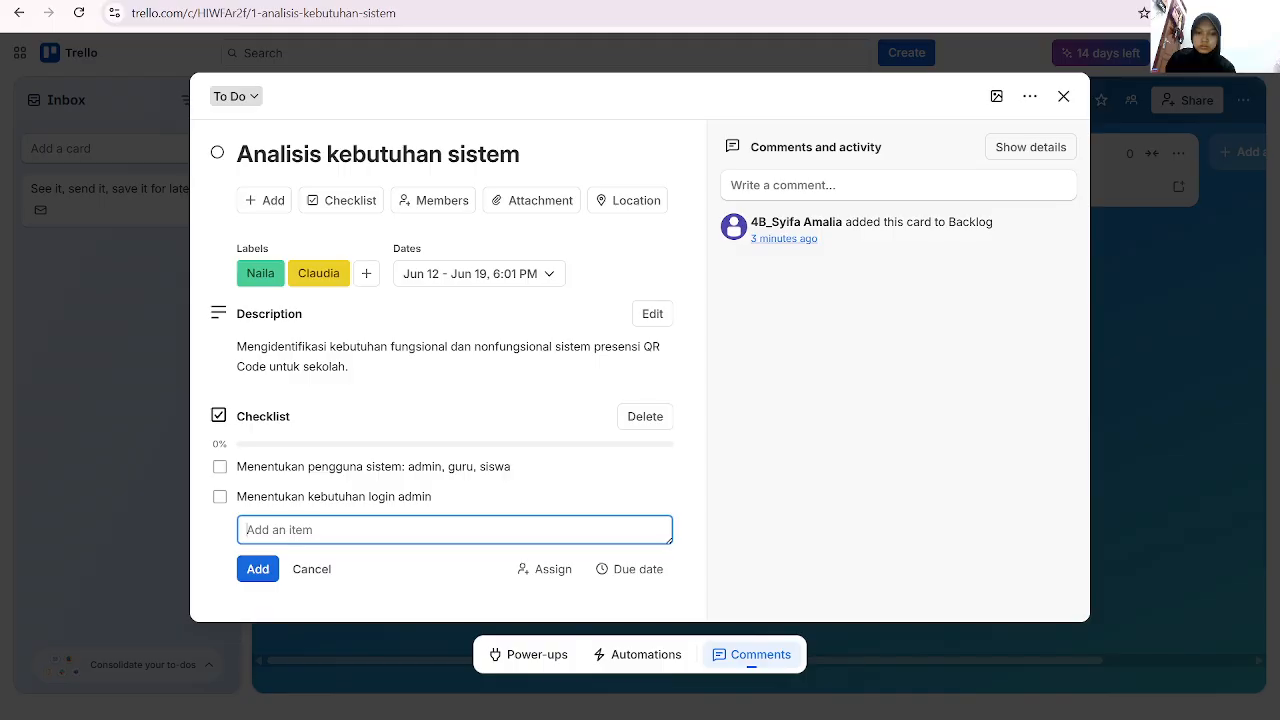
# Switch to the Notepad notes and copy the last two Kartu 1 checklist items, "Menentukan kebutuhan data siswa" and "Menentukan kebutuhan laporan presensi"
pyautogui.hotkey('alt', 'Tab')
pyautogui.click(127, 362)
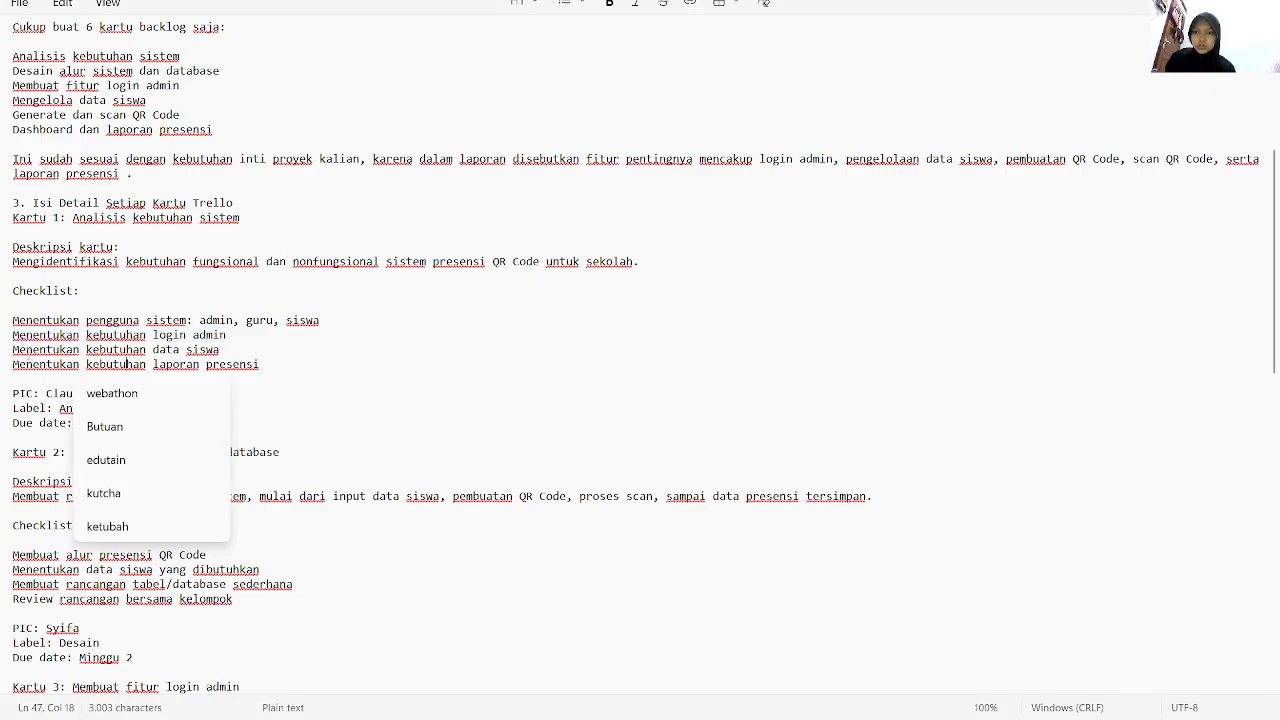
pyautogui.tripleClick(4, 340)
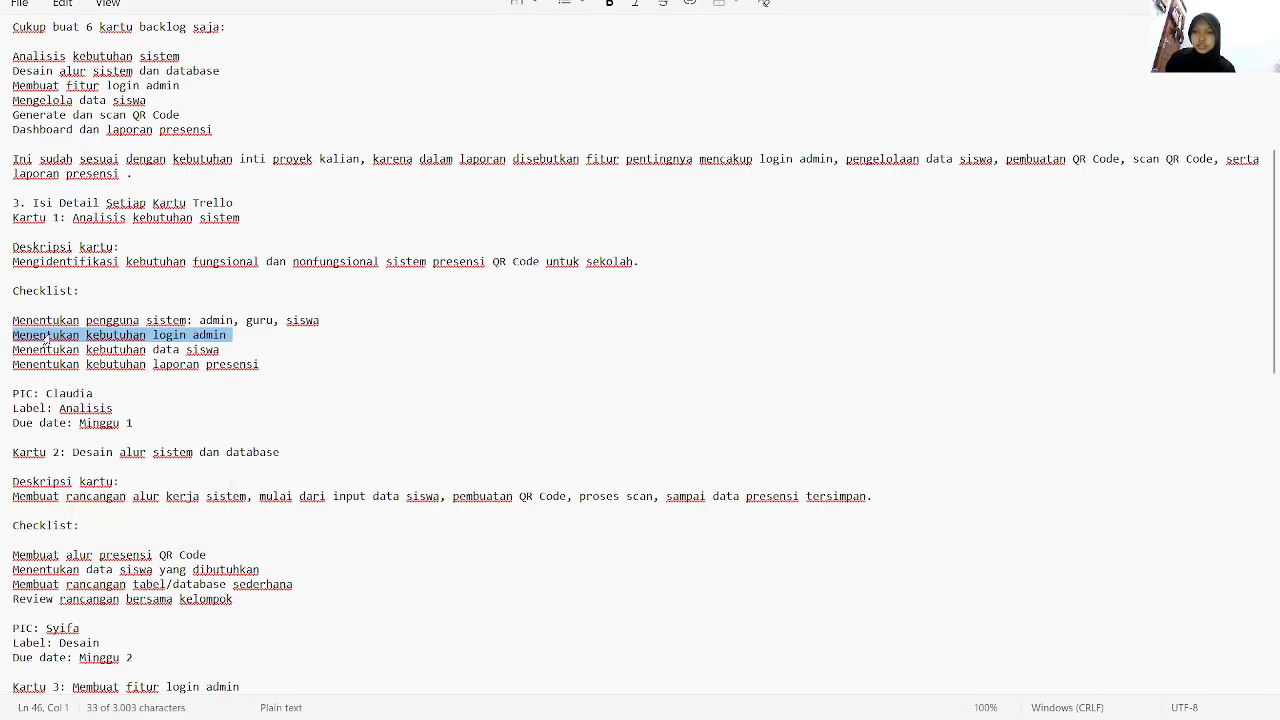
pyautogui.moveTo(14, 347); pyautogui.dragTo(268, 372)
pyautogui.hotkey('ctrl', 'c')
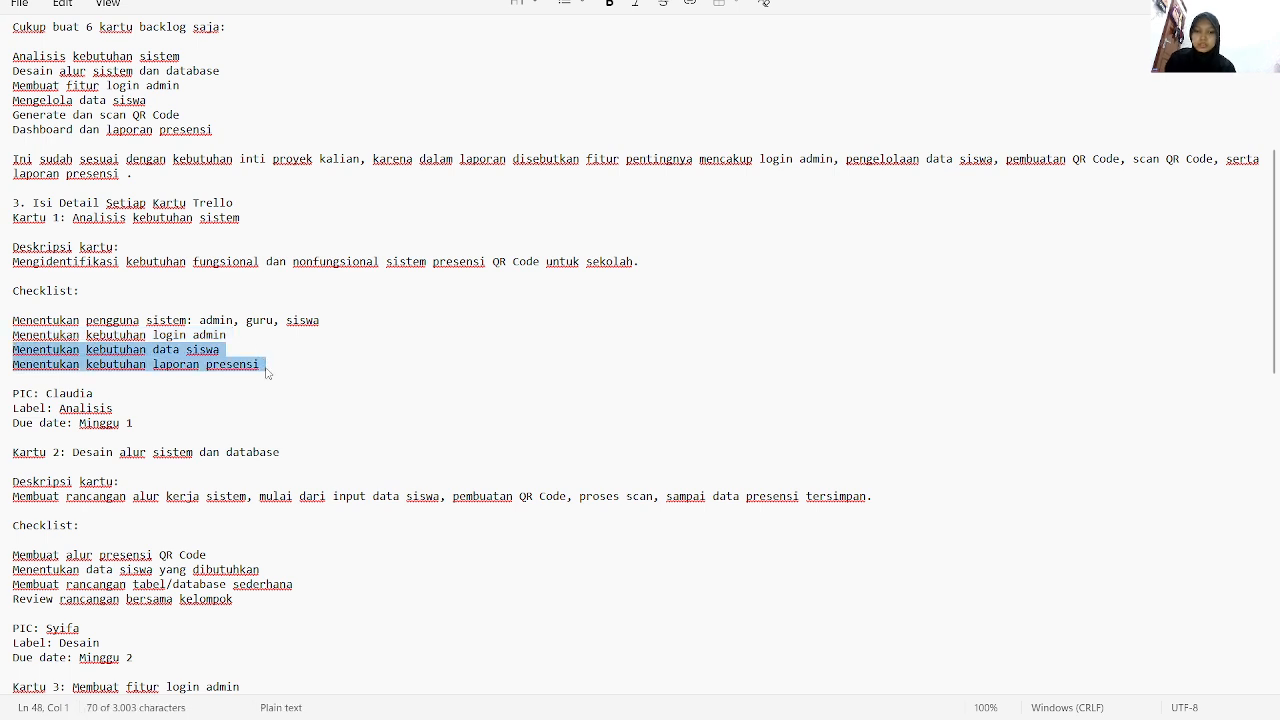
# Back in Trello, paste the copied lines, remove the second one, and add "Menentukan kebutuhan data siswa" as the third checklist item
pyautogui.moveTo(771, 718)
pyautogui.click(771, 680)
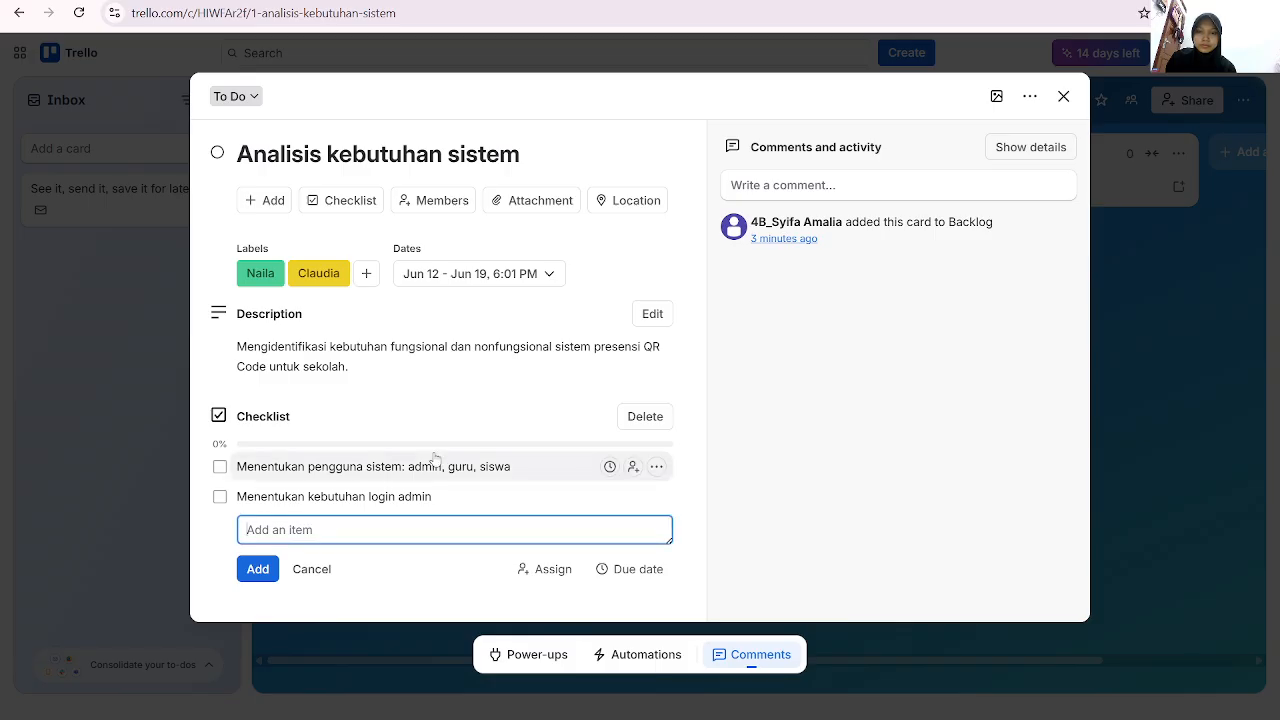
pyautogui.hotkey('ctrl', 'v')
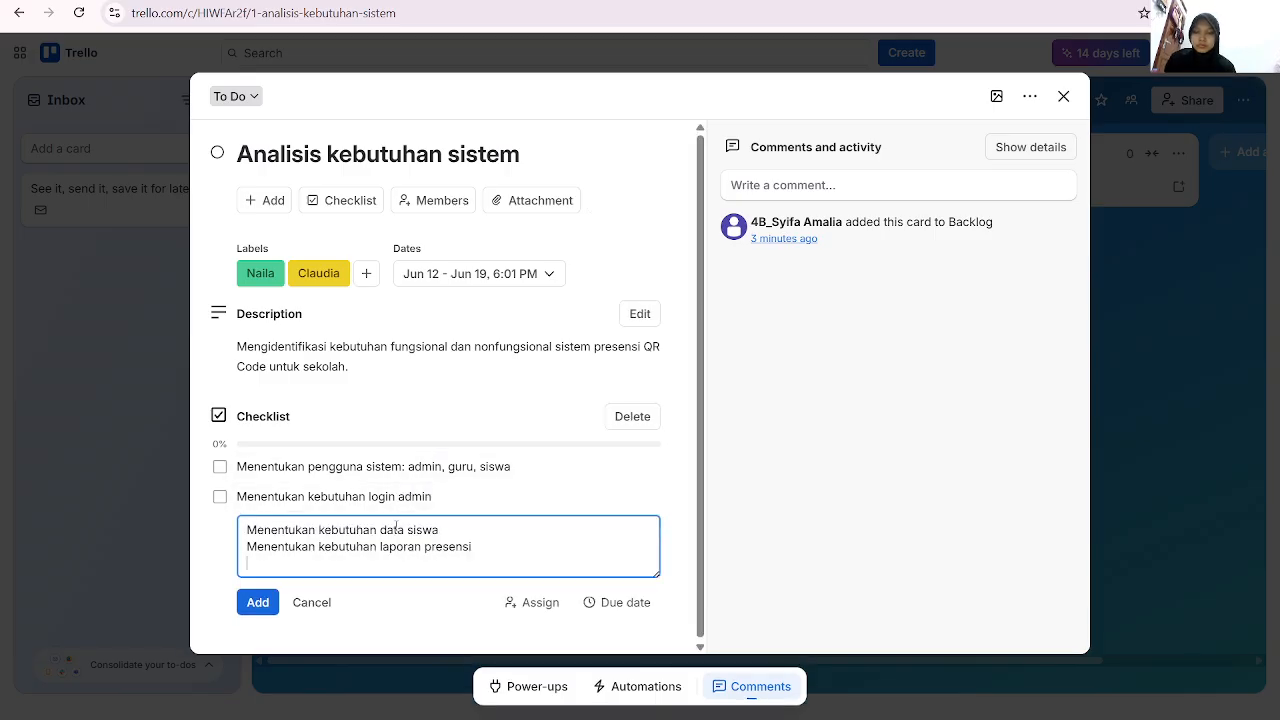
pyautogui.moveTo(246, 547); pyautogui.dragTo(466, 548)
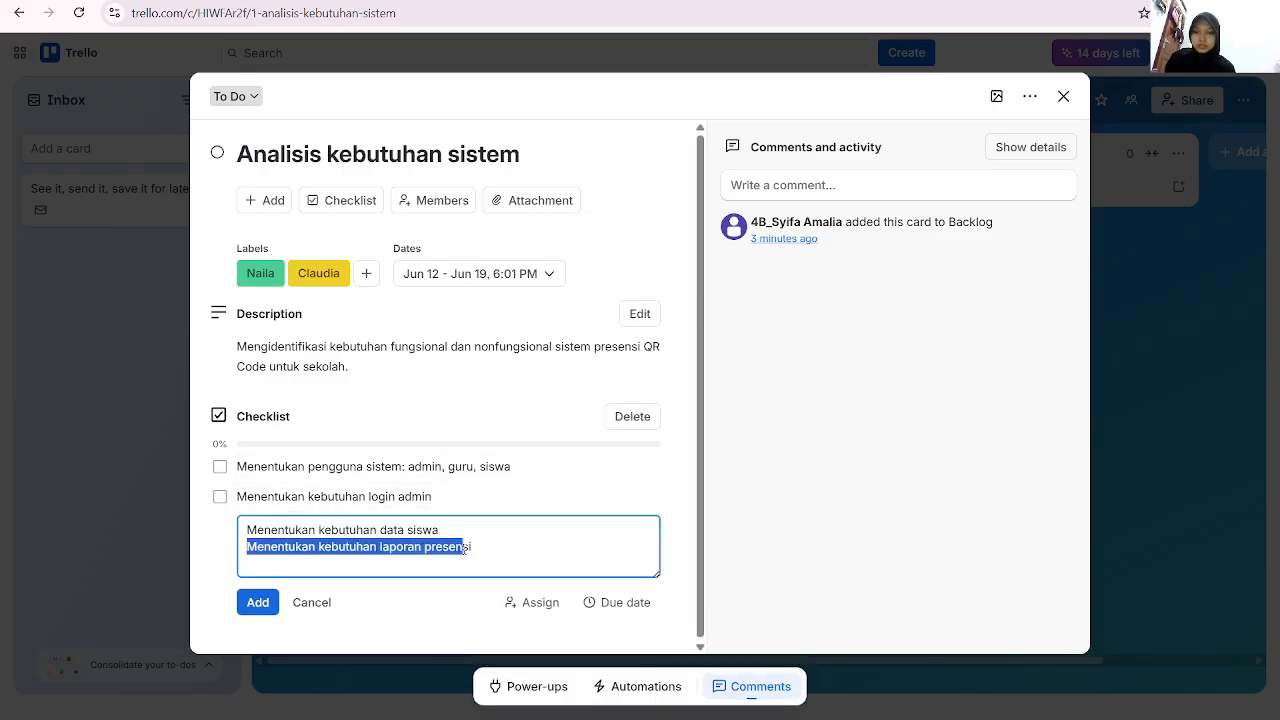
pyautogui.press('BackSpace')
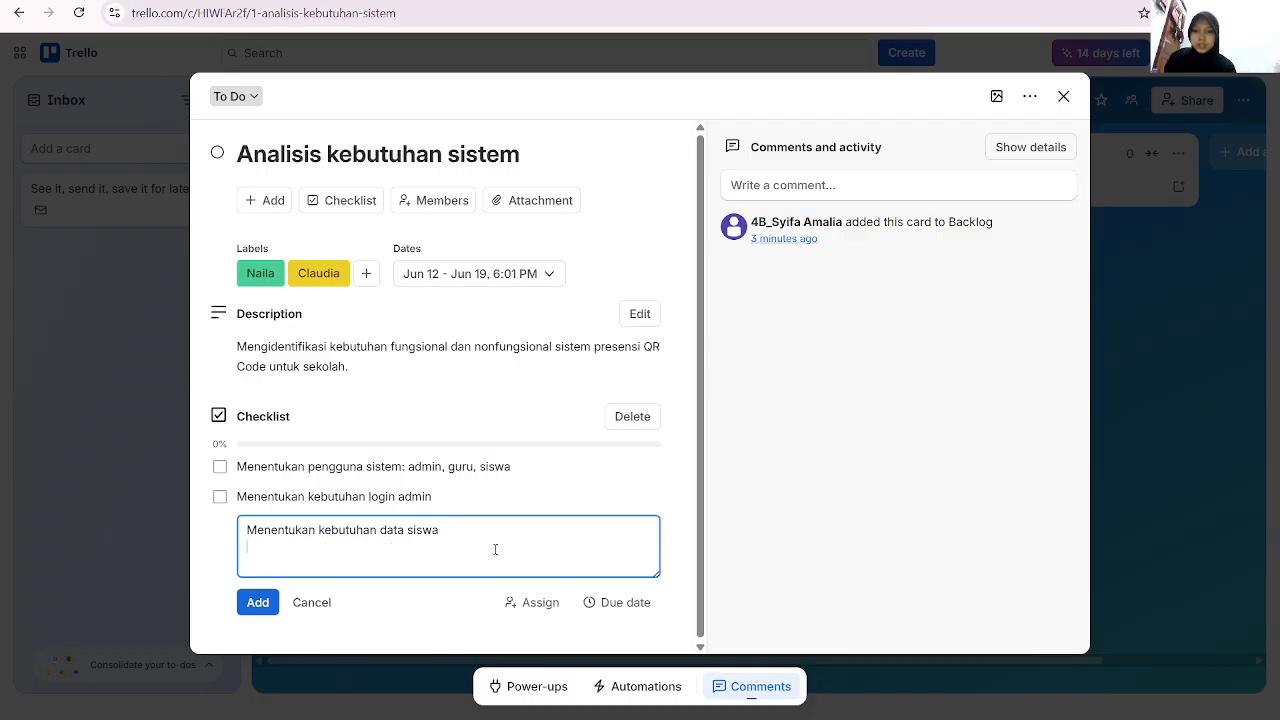
pyautogui.press('BackSpace')
pyautogui.press('BackSpace')
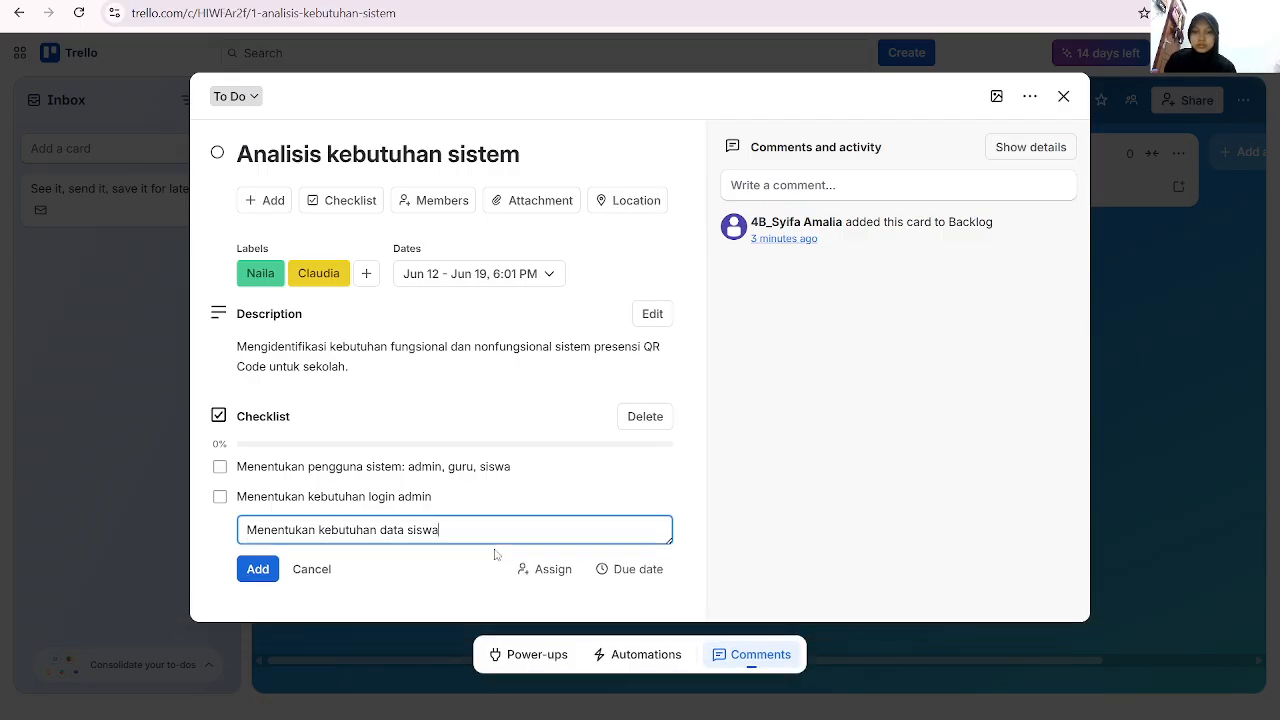
pyautogui.click(258, 569)
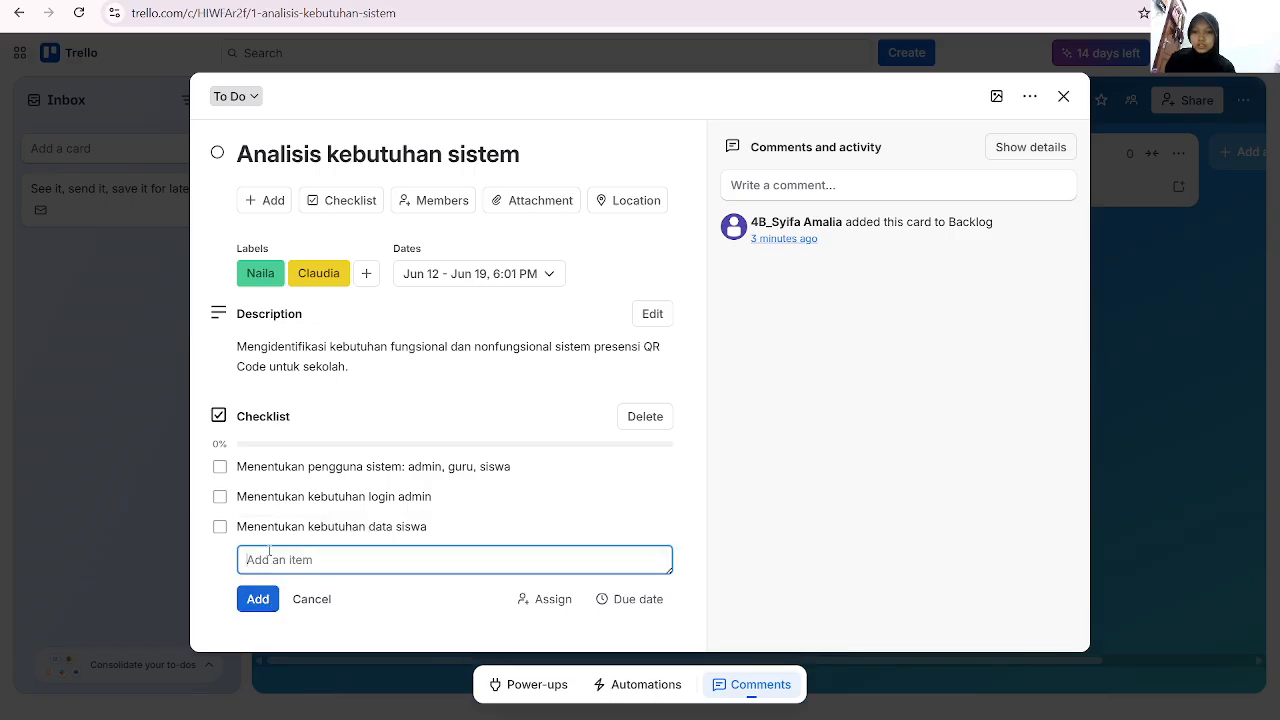
# Try to add "Menentukan kebutuhan laporan presensi" as the fourth item of the card's checklist
pyautogui.write('Menentukan kebutuhan laporan presensi')
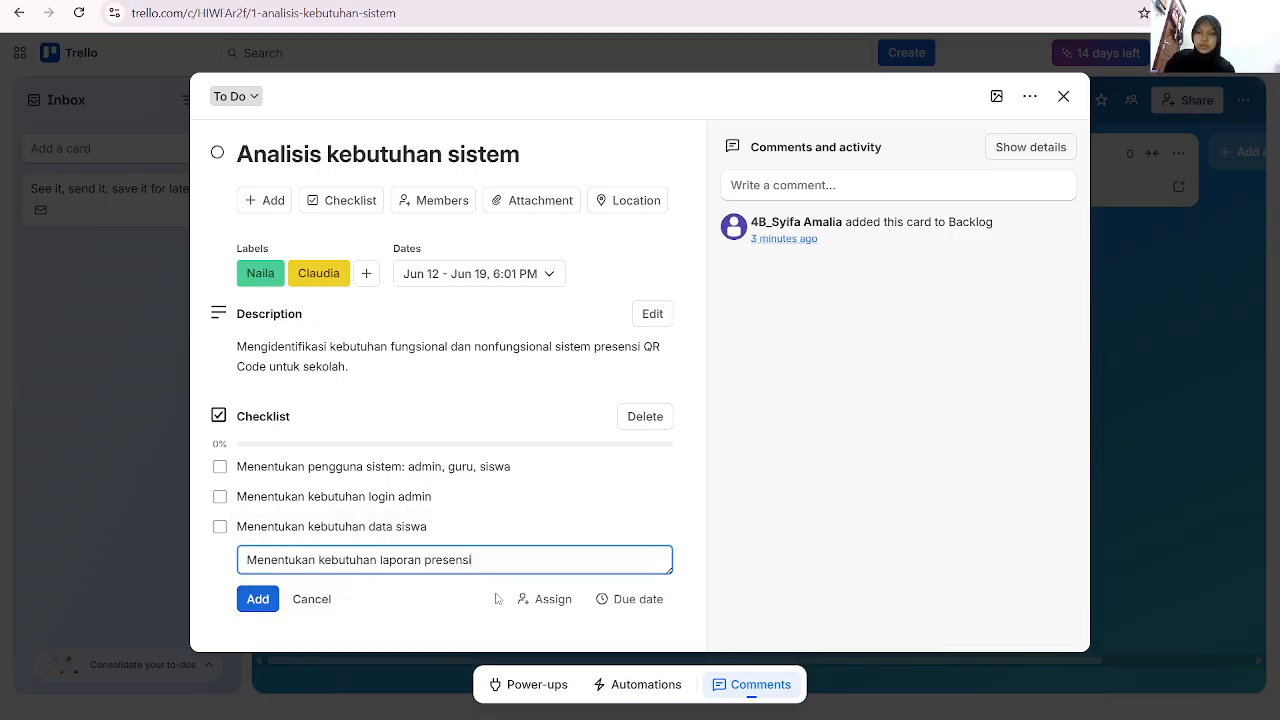
pyautogui.press('Escape')
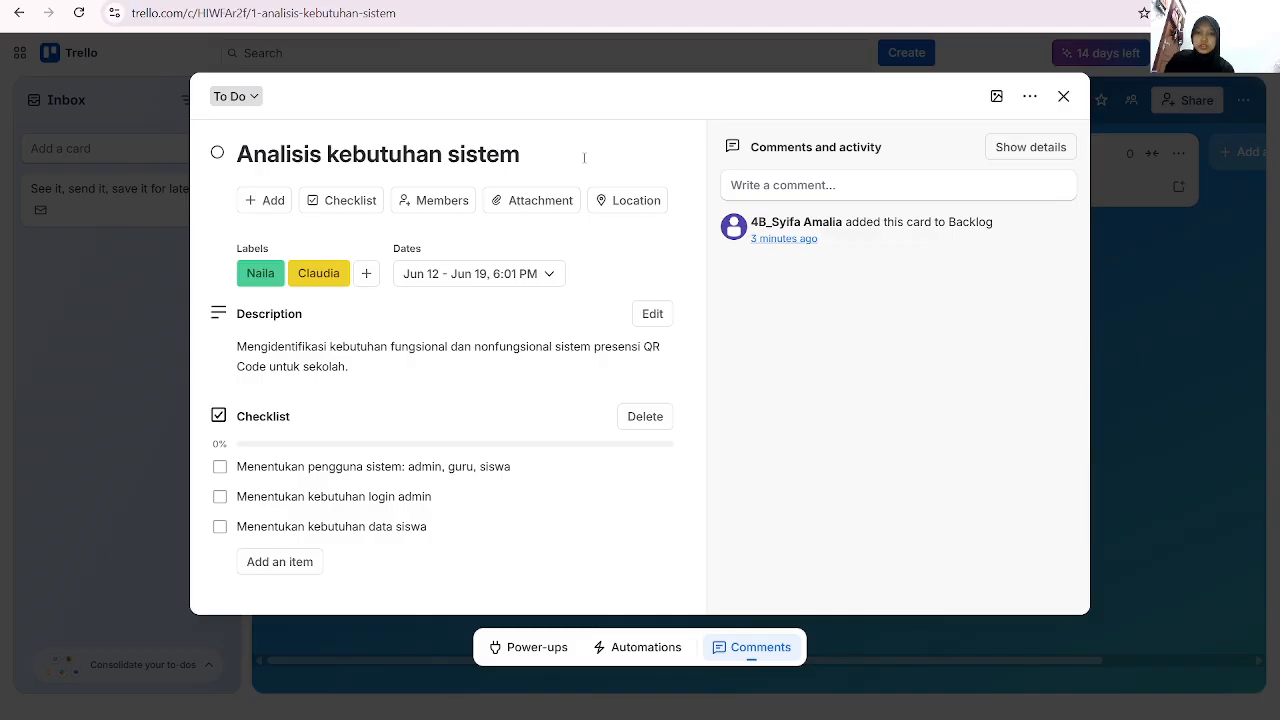
# Check the card's attachment and cover options without choosing any, and close the card
pyautogui.click(519, 202)
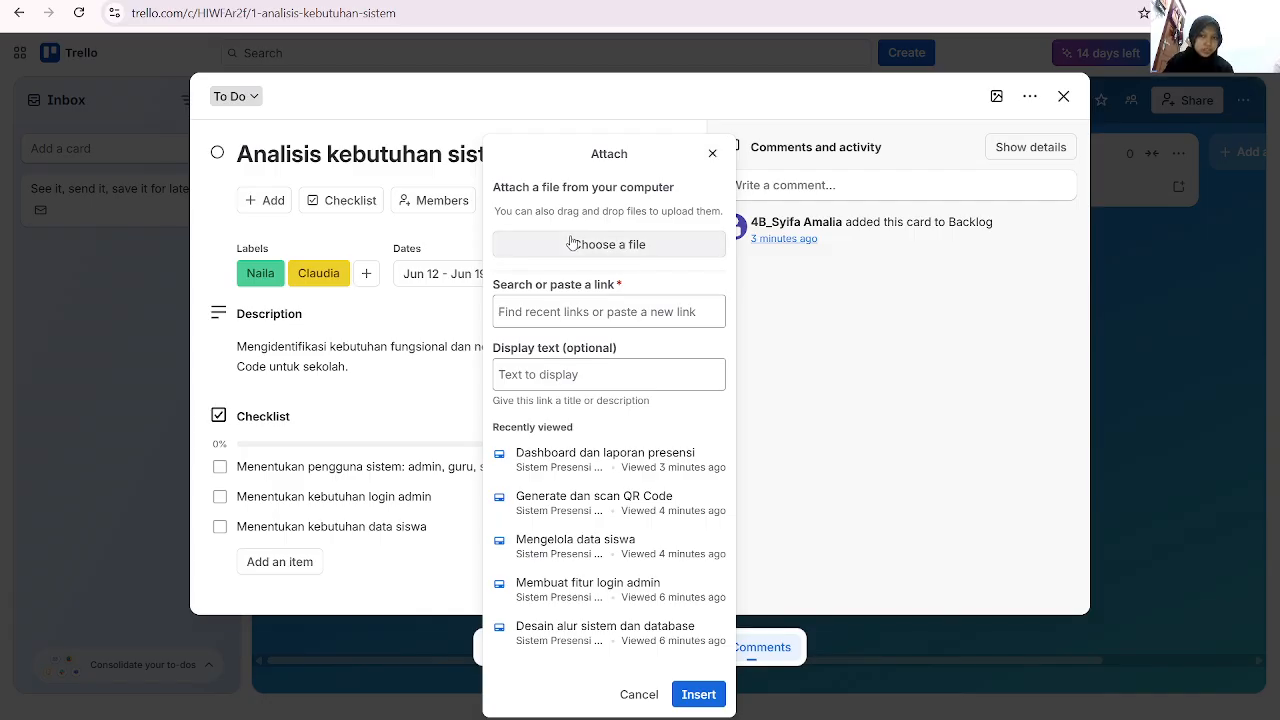
pyautogui.click(392, 108)
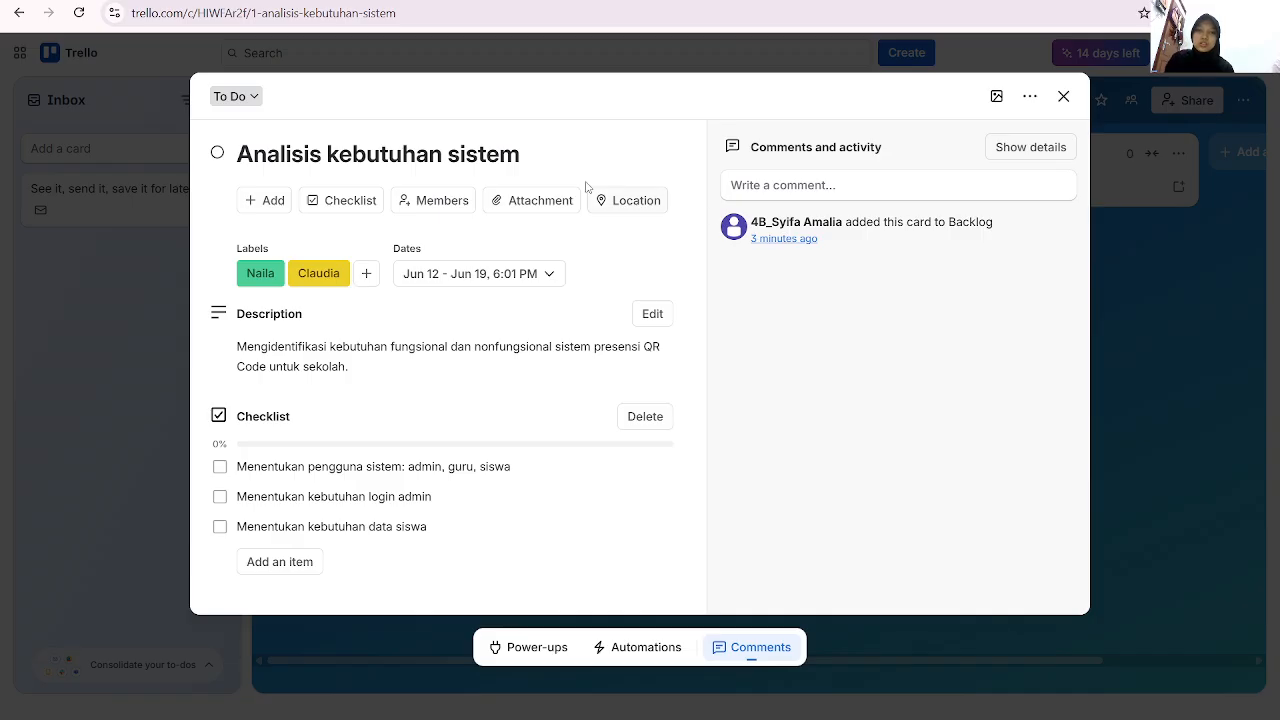
pyautogui.click(997, 96)
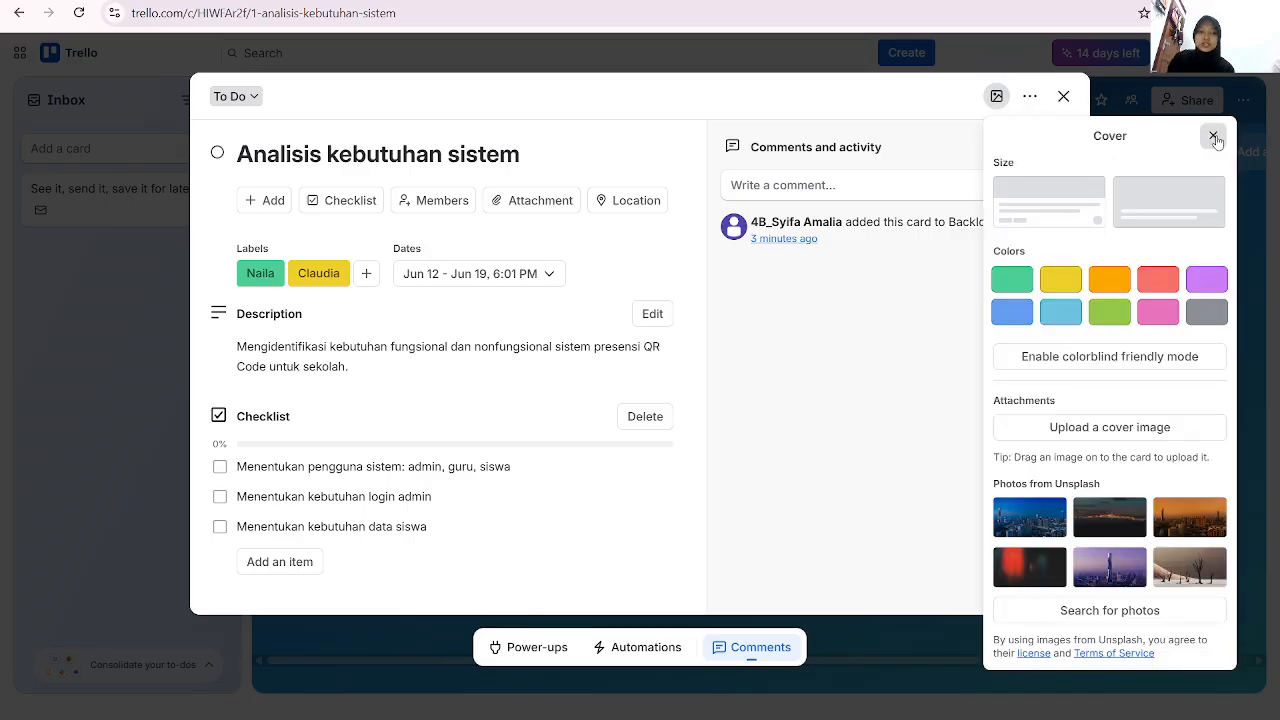
pyautogui.click(1213, 137)
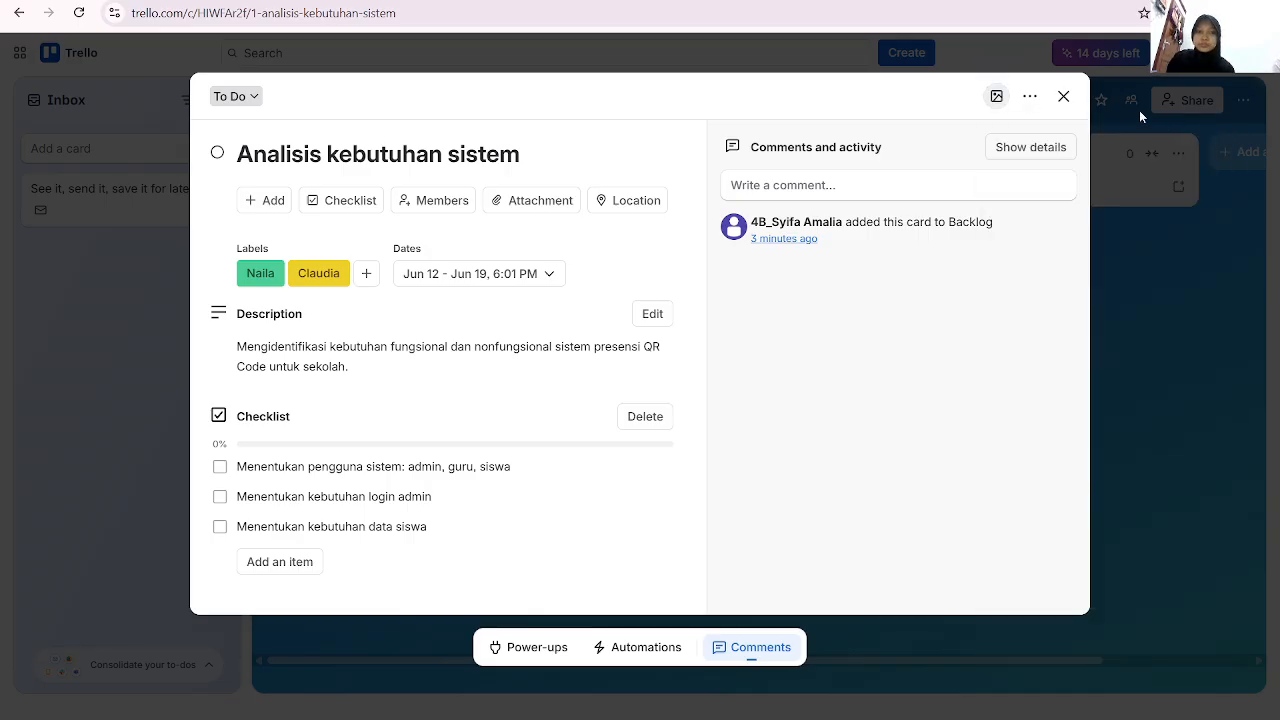
pyautogui.click(1064, 96)
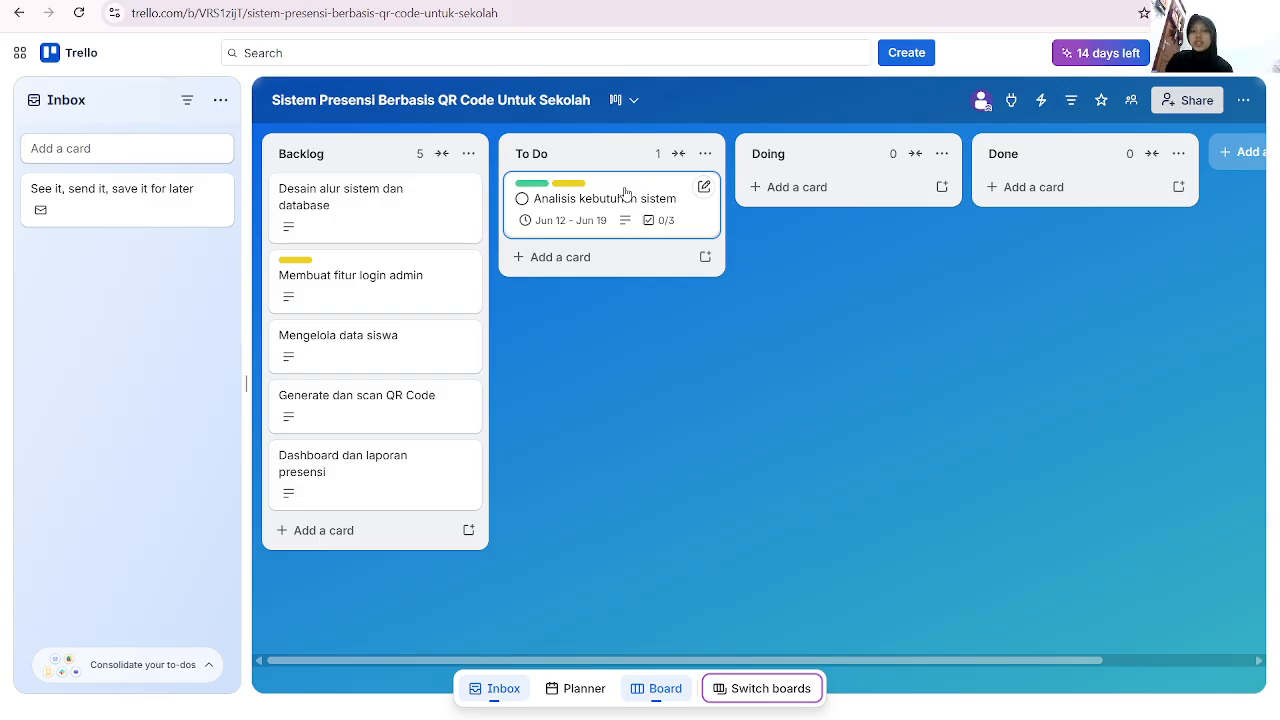
# Reopen the "Analisis kebutuhan sistem" card and mark its first two checklist items as complete
pyautogui.click(626, 193)
pyautogui.hotkey('ctrl', 'a')
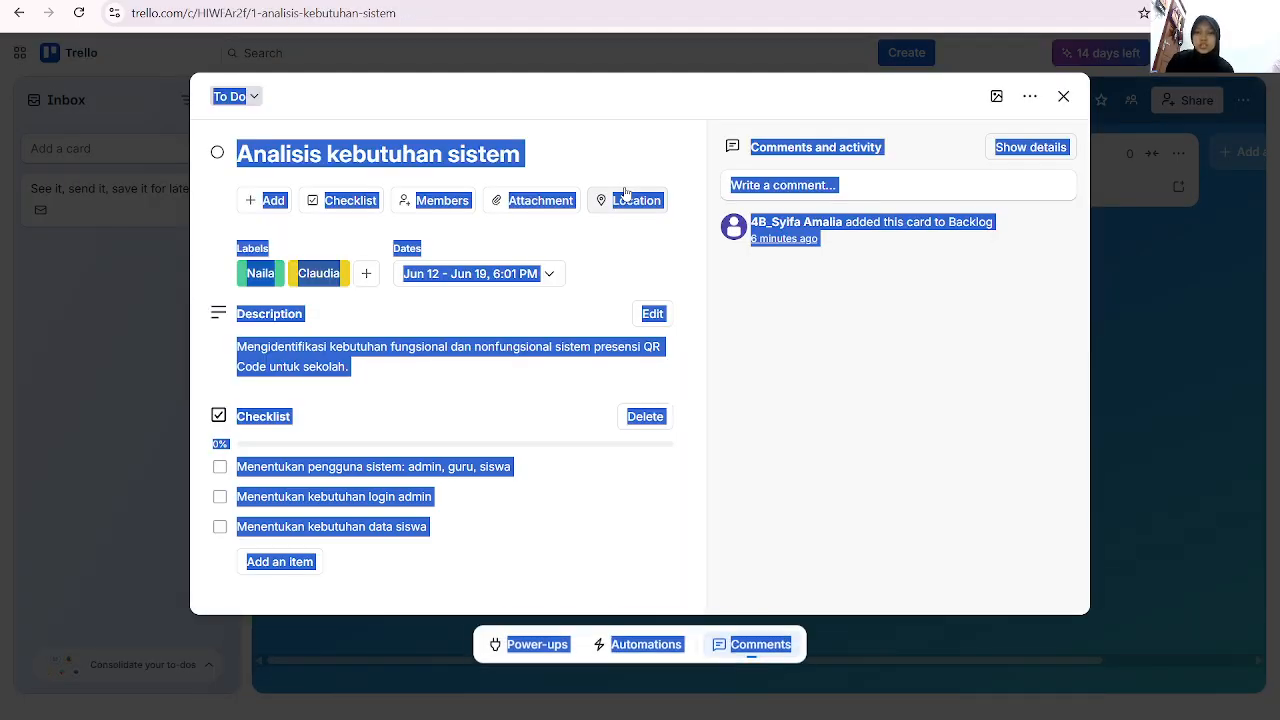
pyautogui.click(585, 263)
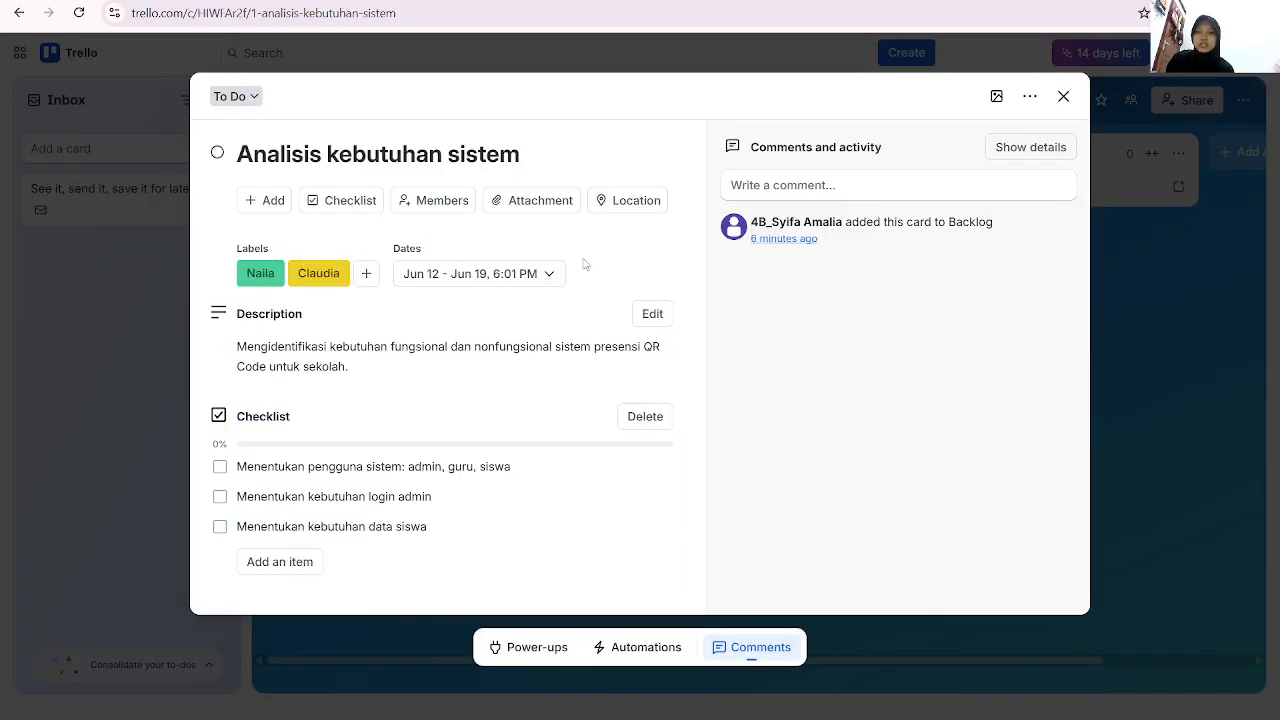
pyautogui.click(219, 466)
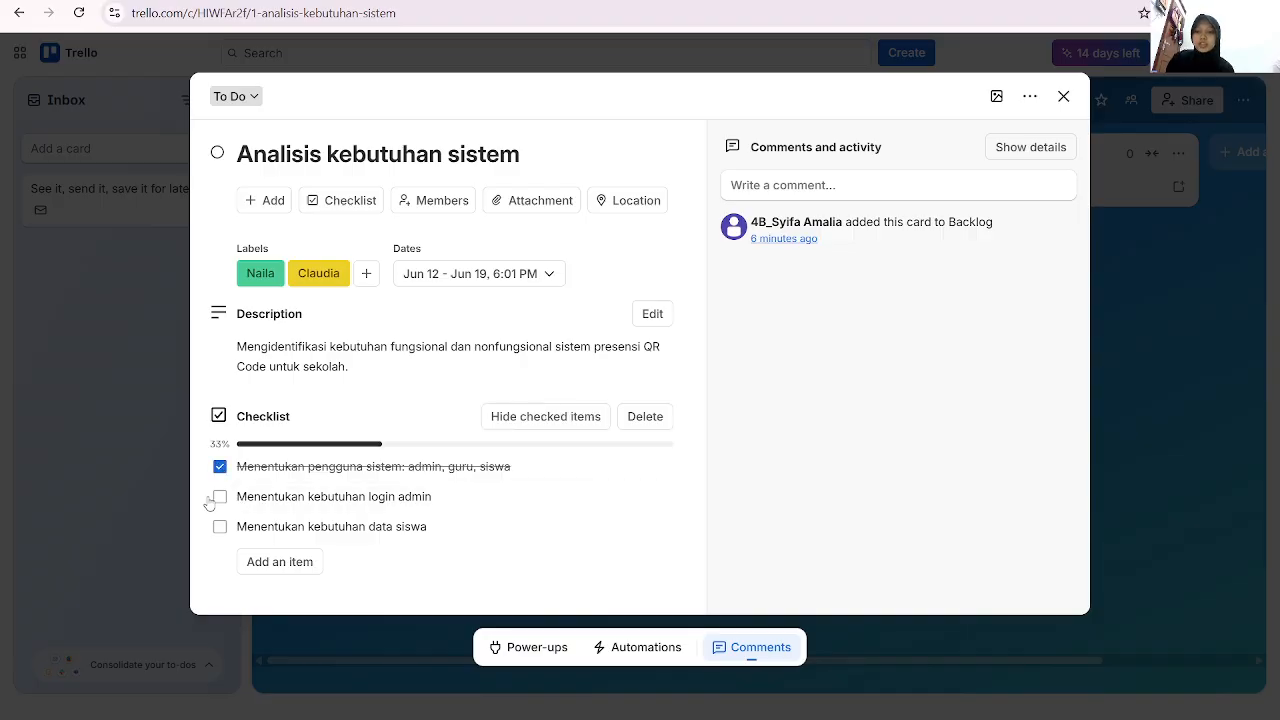
pyautogui.click(219, 496)
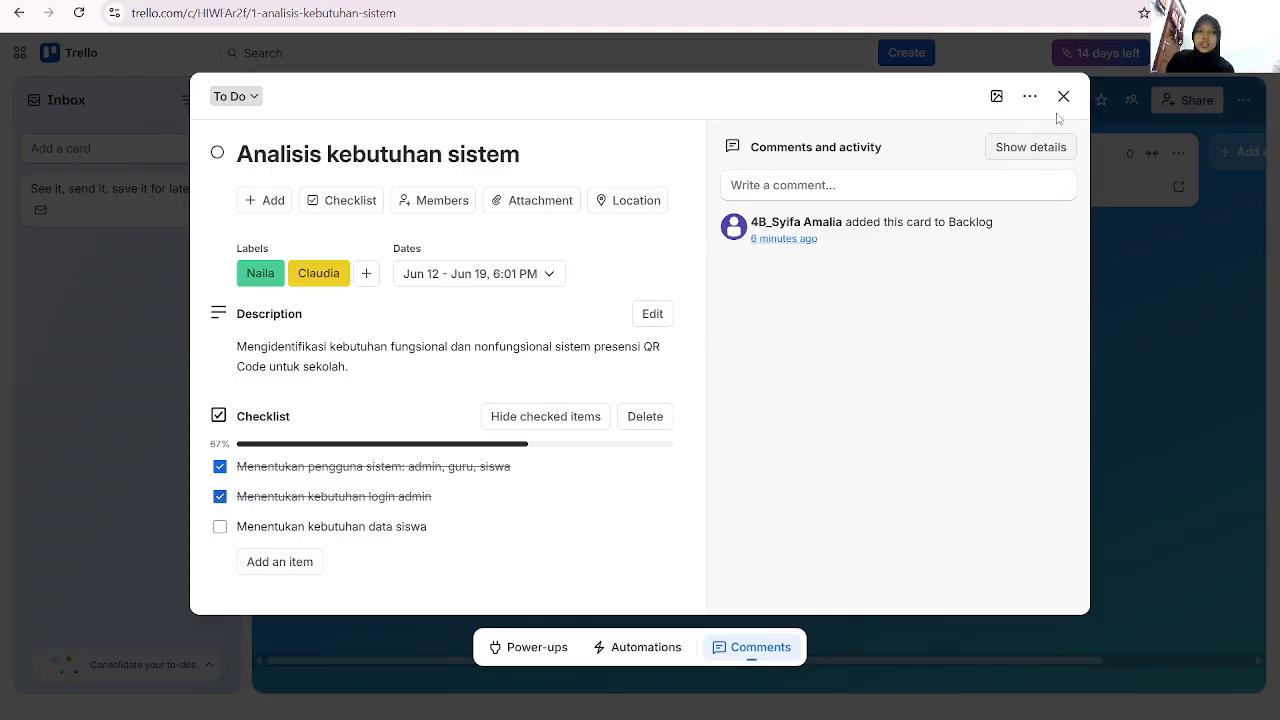
# Move the "Analisis kebutuhan sistem" card to position 1 of the Doing list and close the card
pyautogui.click(1030, 96)
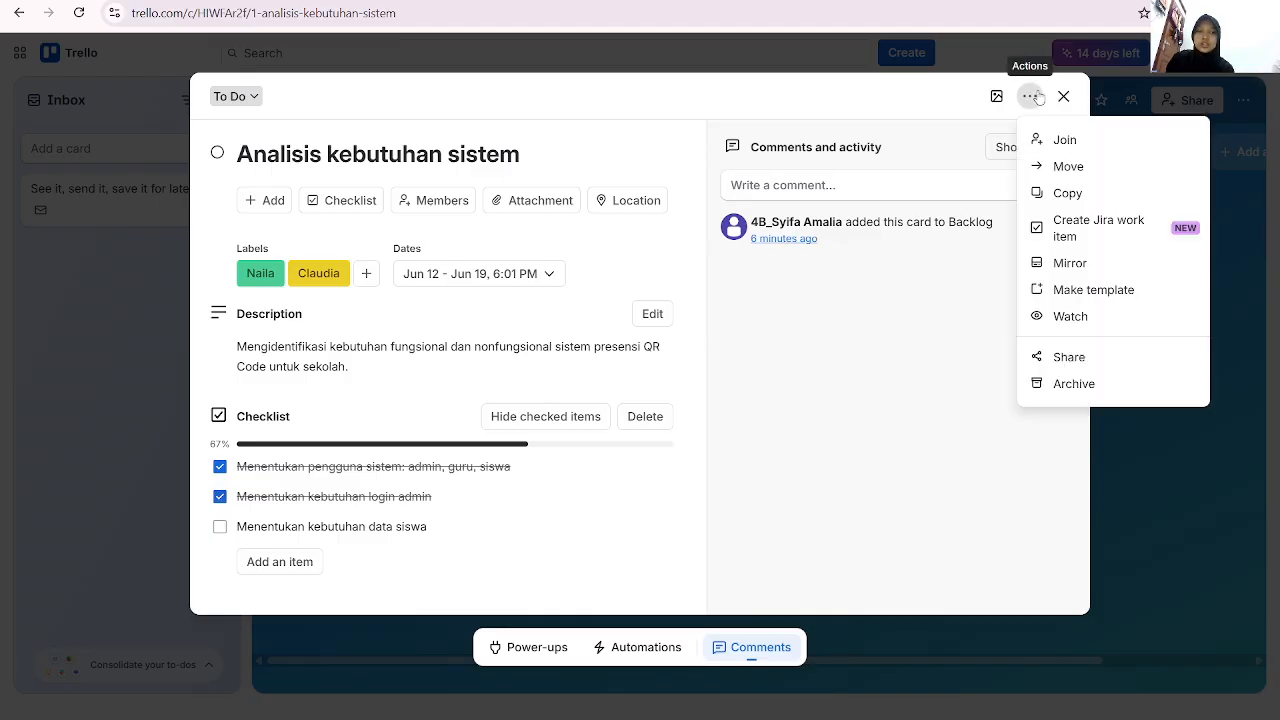
pyautogui.click(1080, 167)
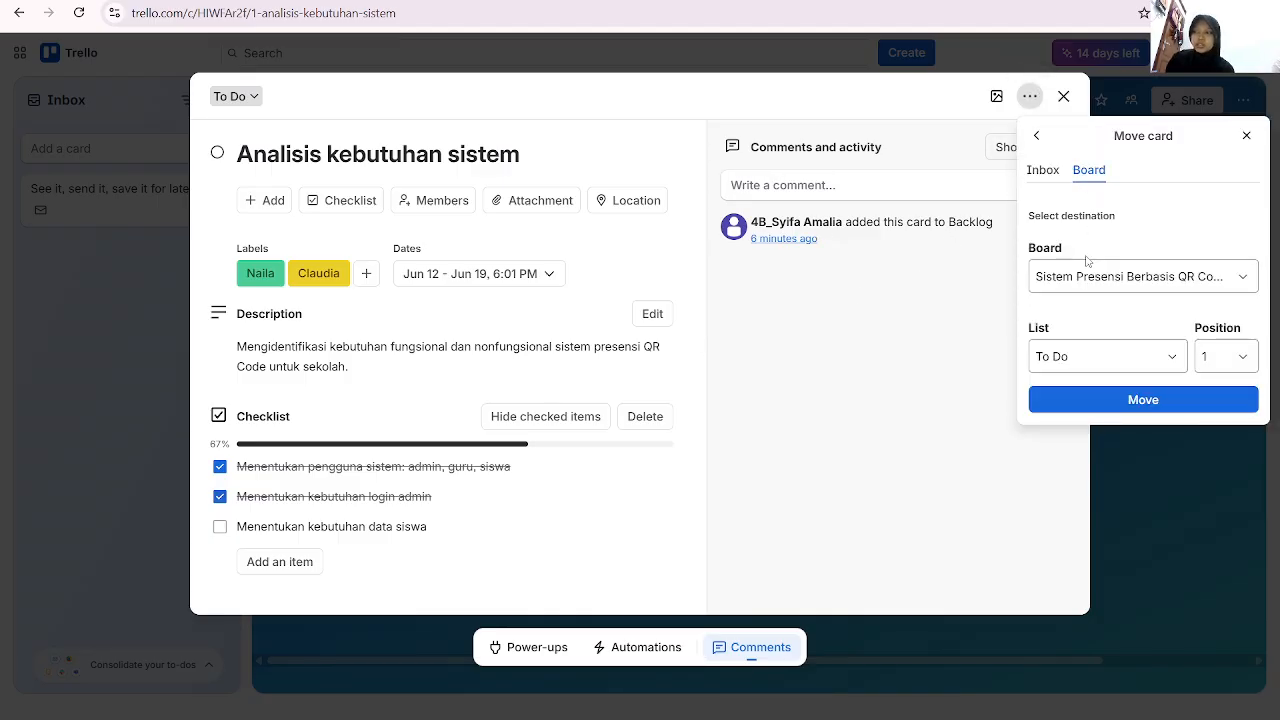
pyautogui.click(1131, 360)
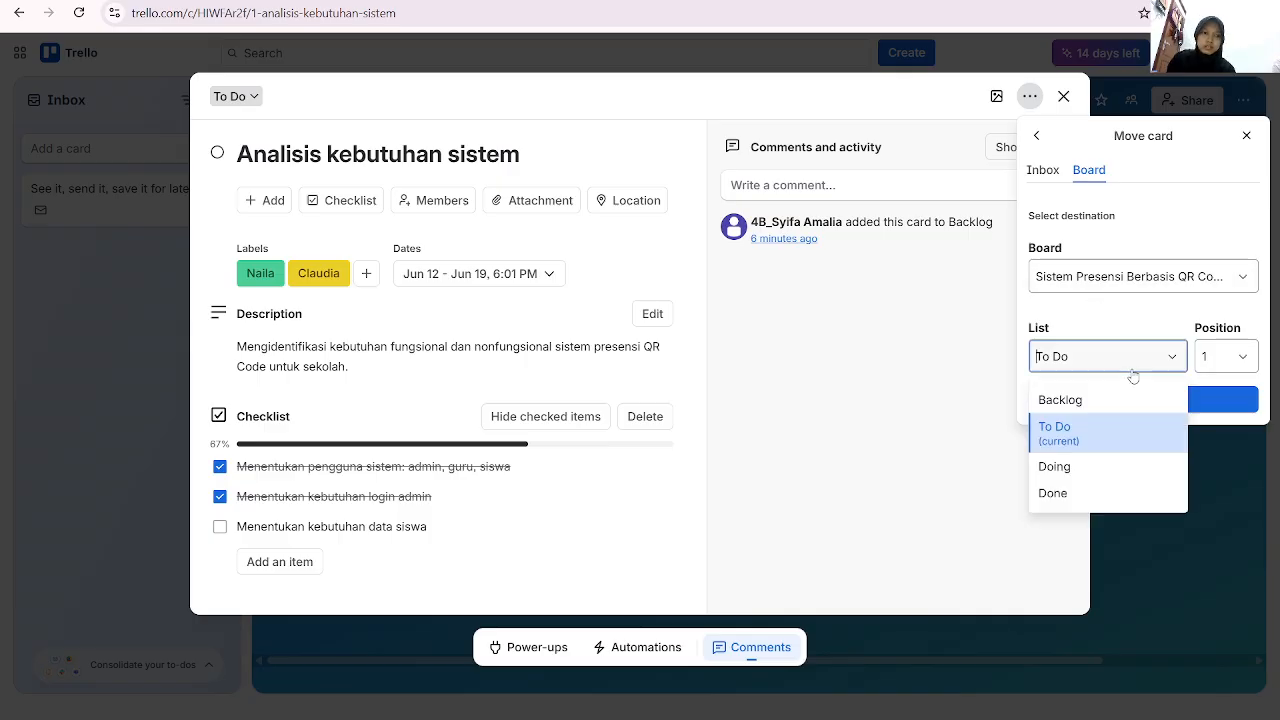
pyautogui.click(1105, 467)
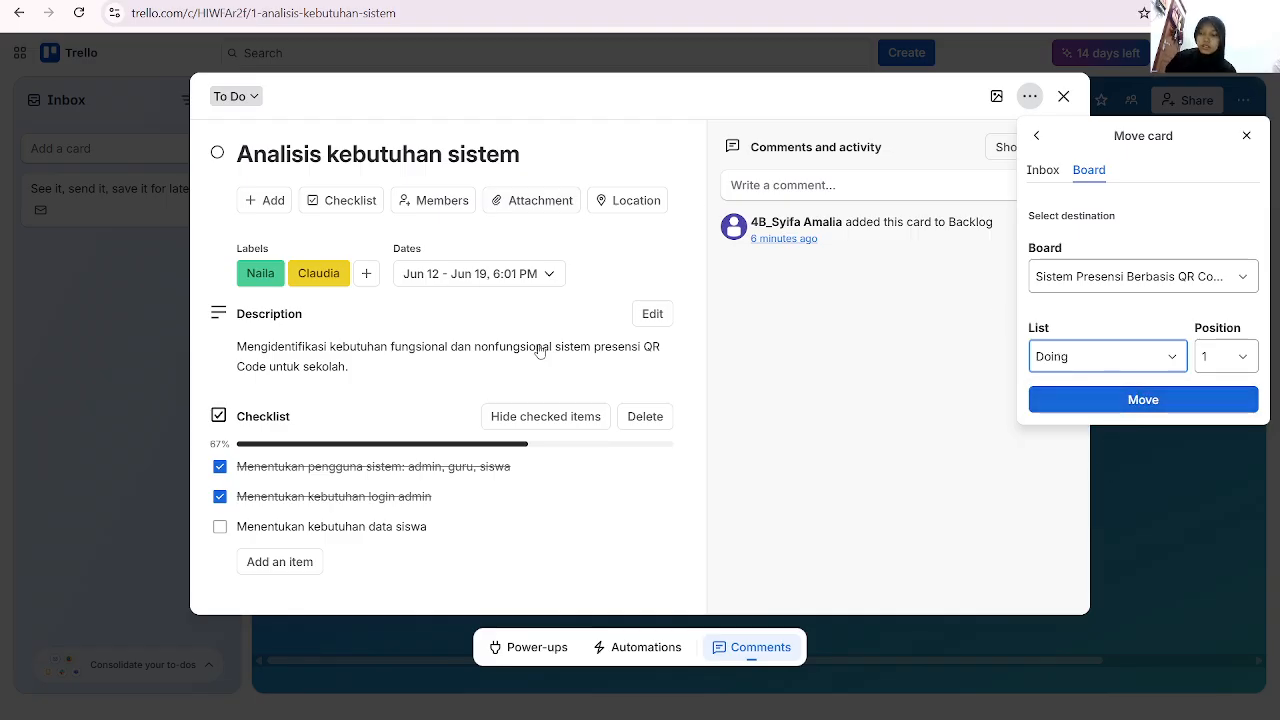
pyautogui.click(1133, 398)
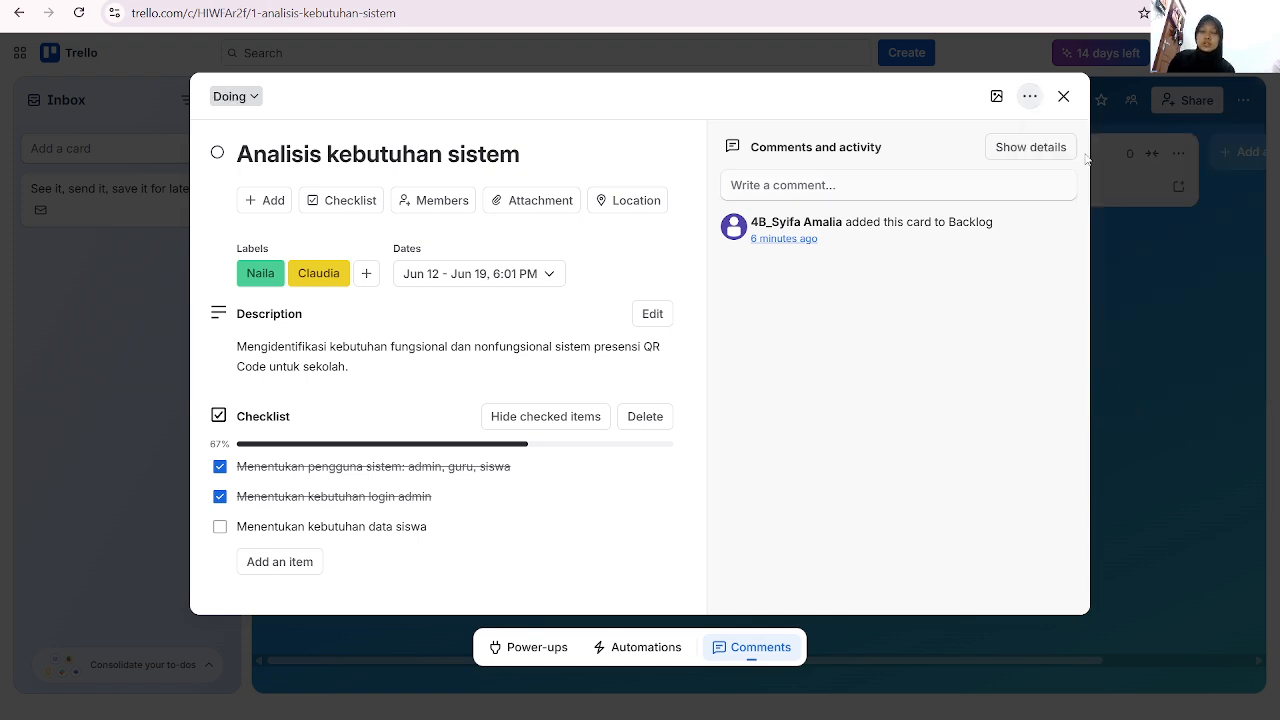
pyautogui.click(1063, 96)
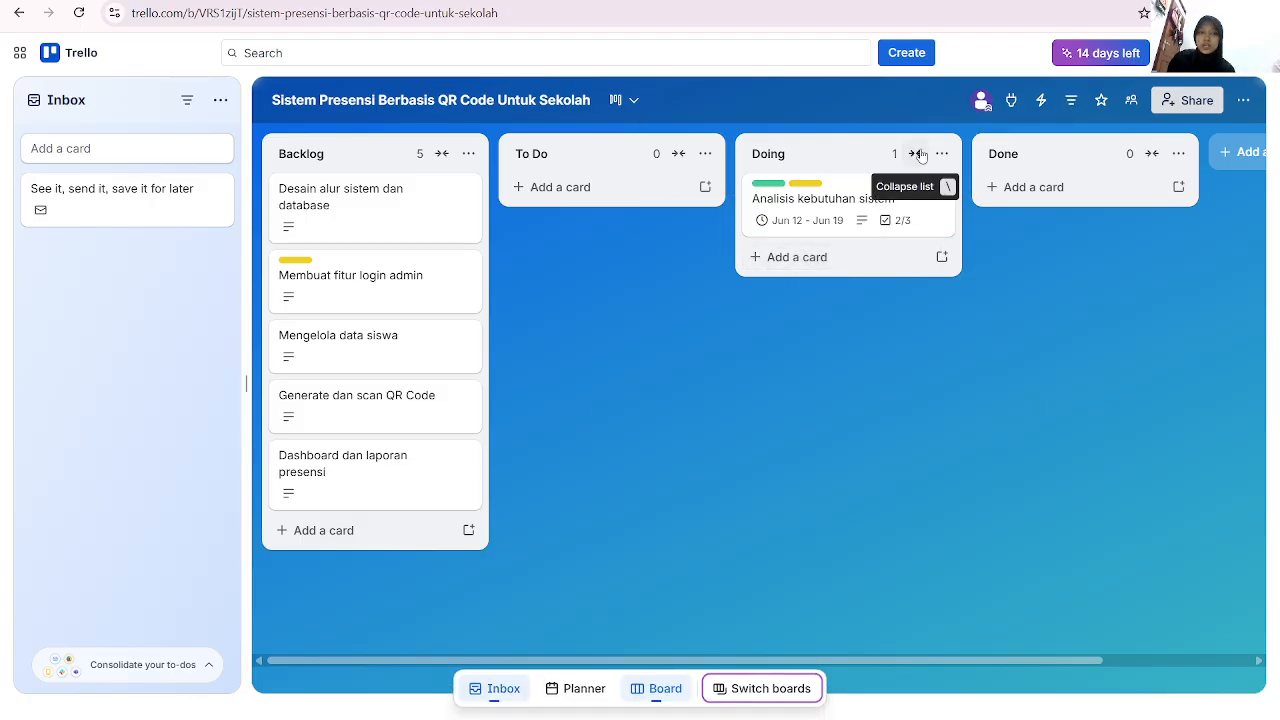
pyautogui.click(903, 220)
pyautogui.click(910, 220)
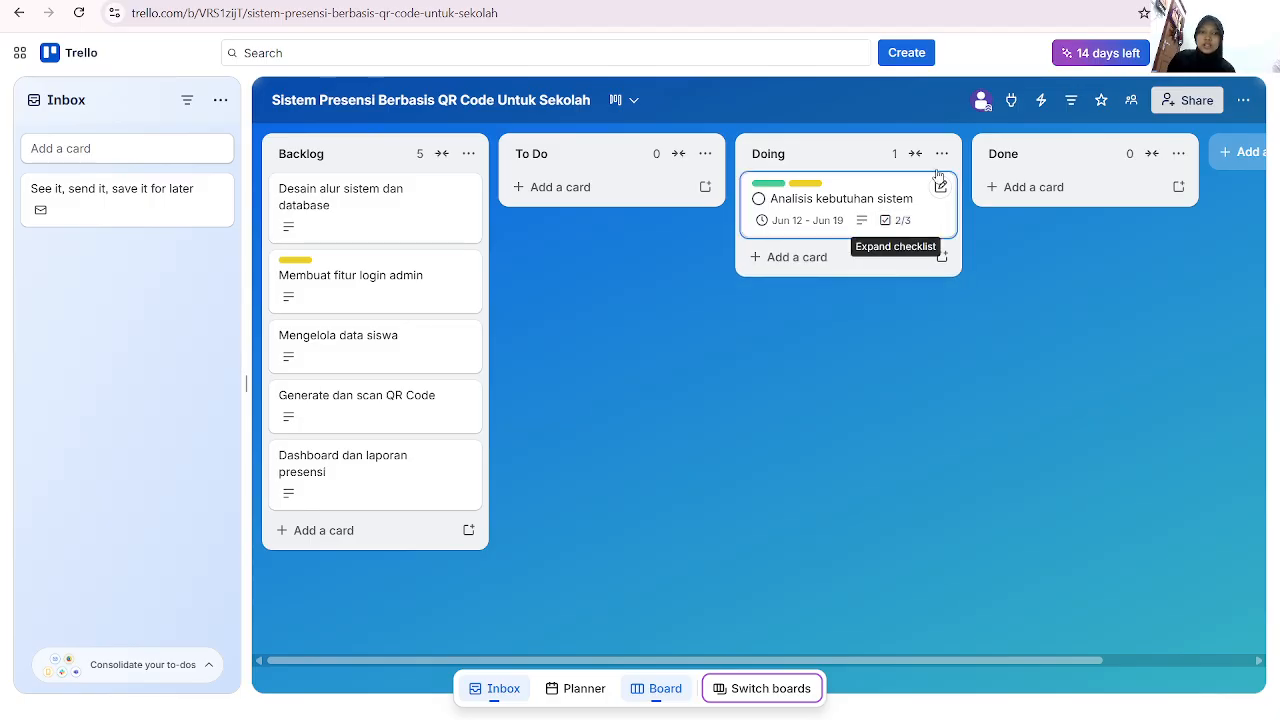
pyautogui.click(941, 154)
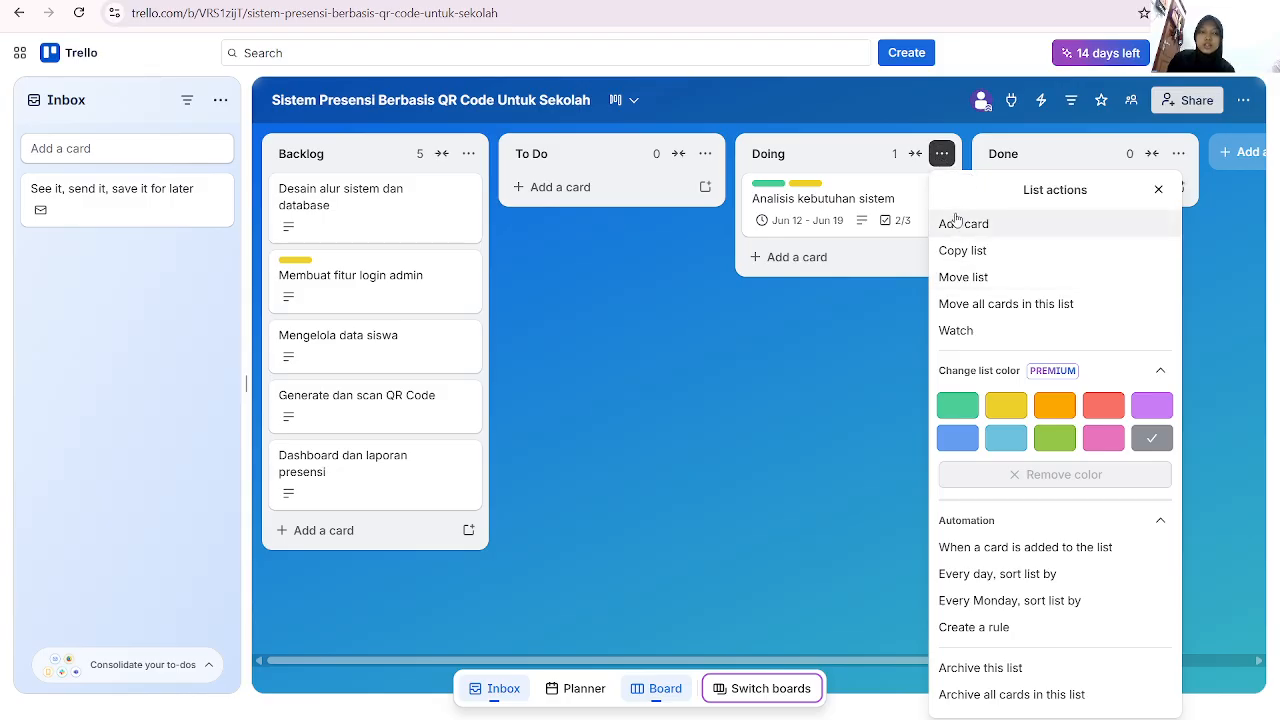
pyautogui.click(940, 153)
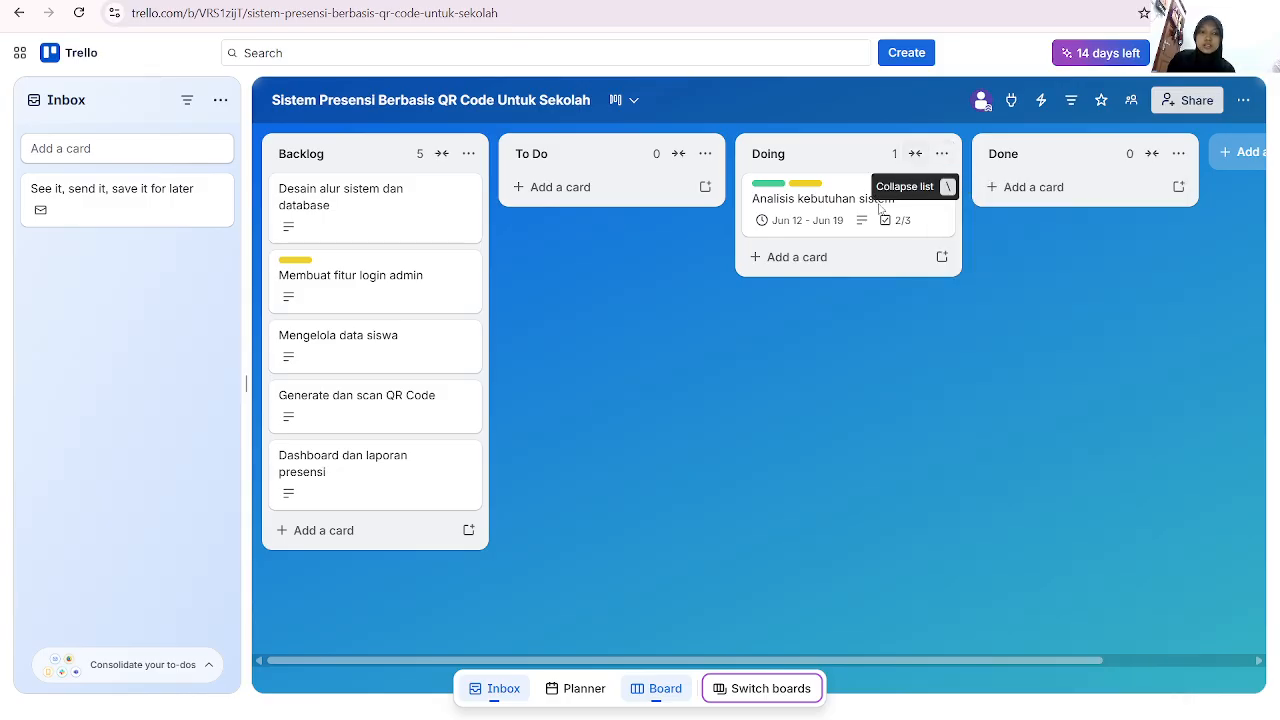
# Reopen the "Analisis kebutuhan sistem" card and mark the checklist item "Menentukan kebutuhan data siswa" as complete
pyautogui.click(788, 198)
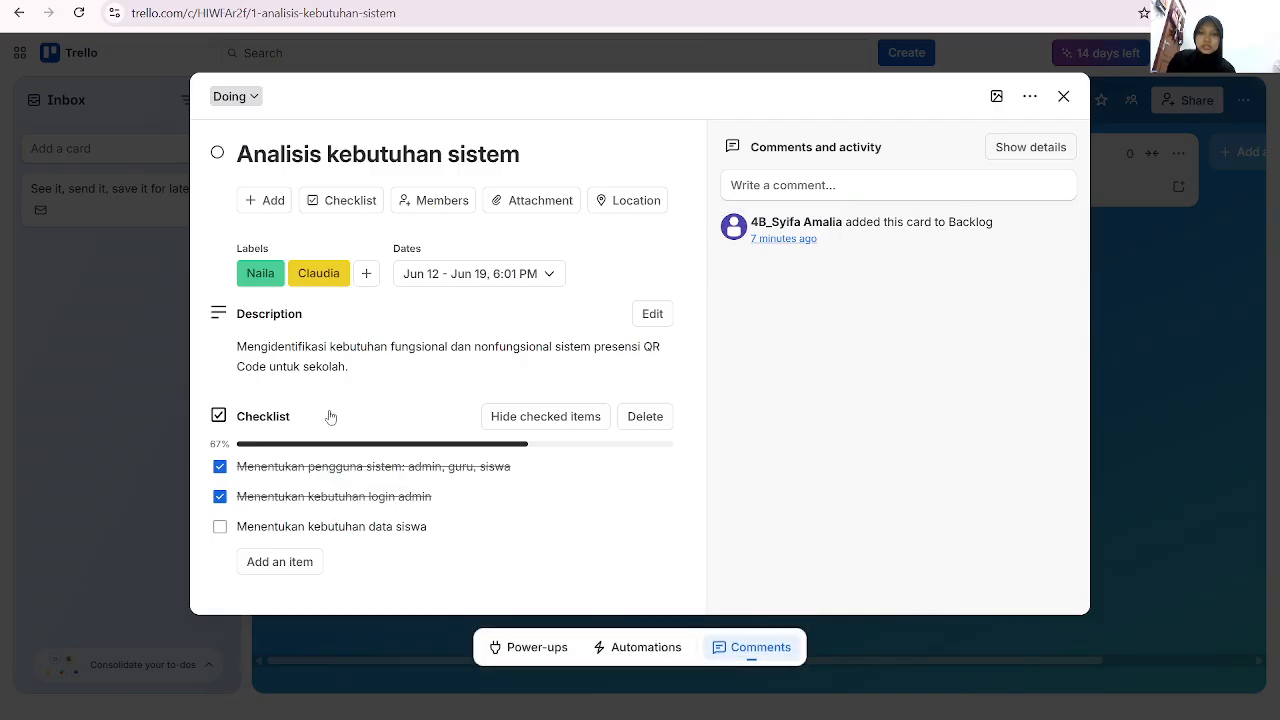
pyautogui.click(219, 529)
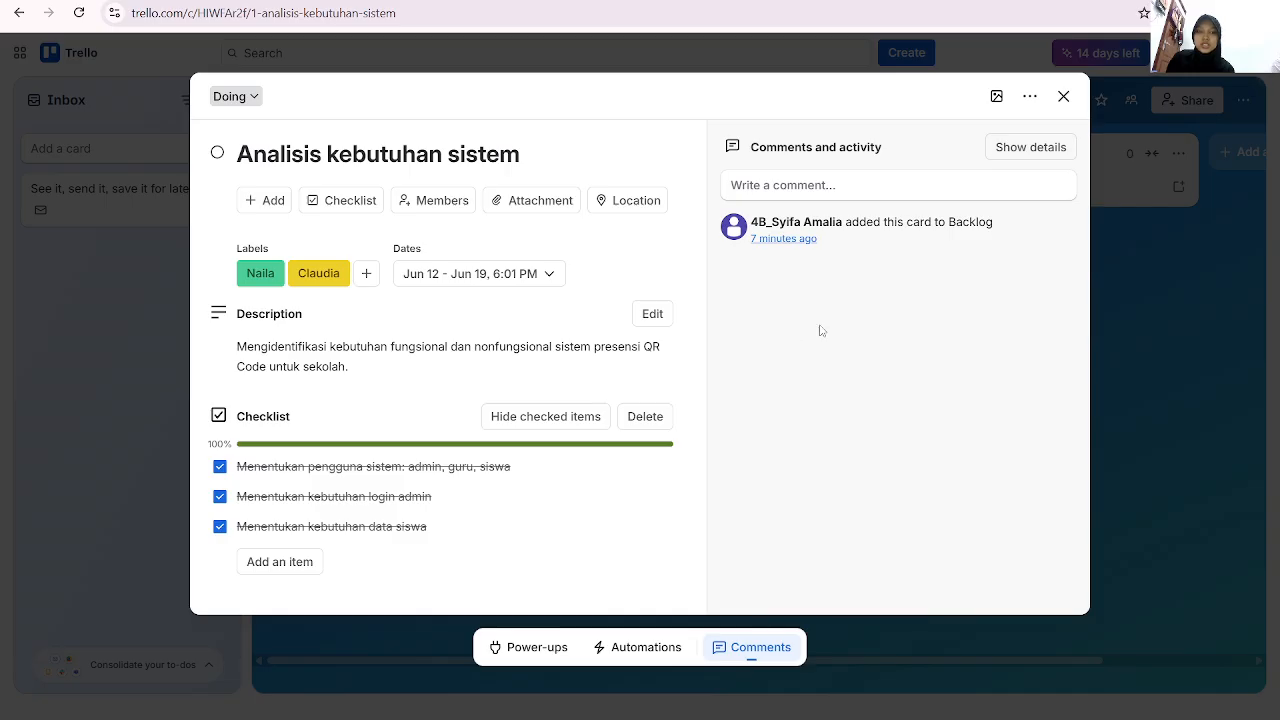
# Move the "Analisis kebutuhan sistem" card from the Doing list to position 1 of the Done list
pyautogui.click(1029, 96)
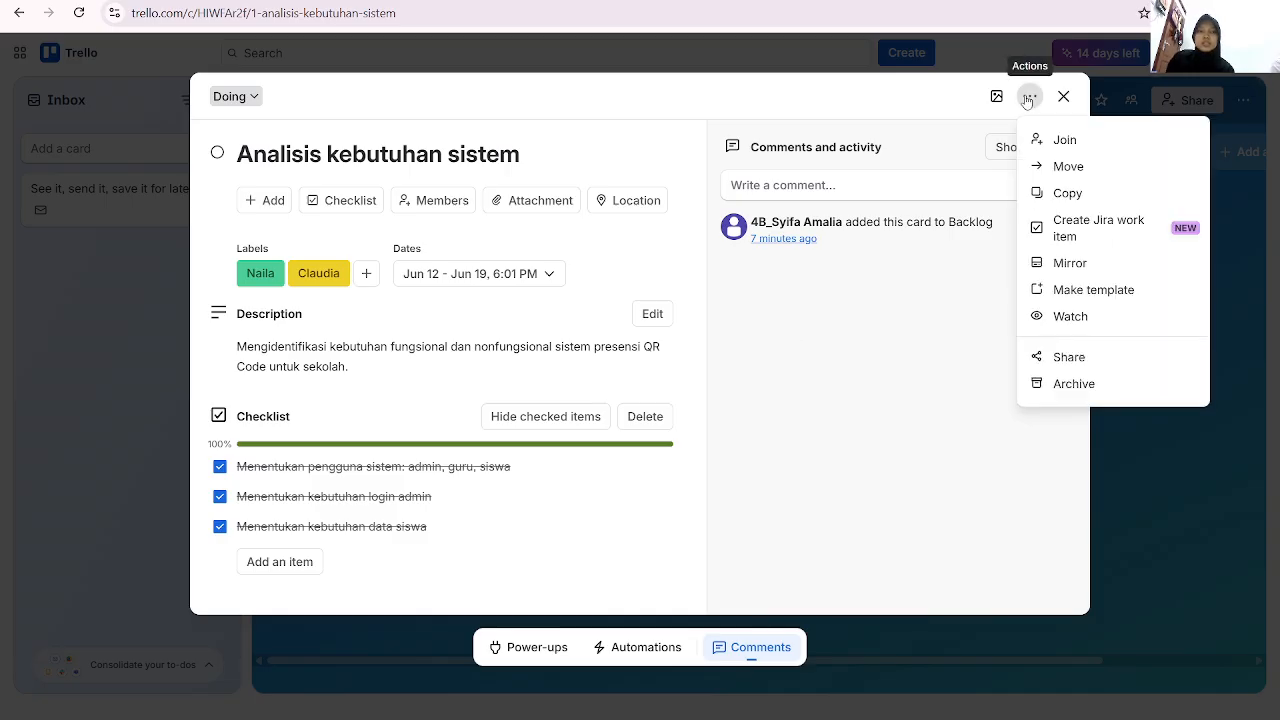
pyautogui.click(1090, 168)
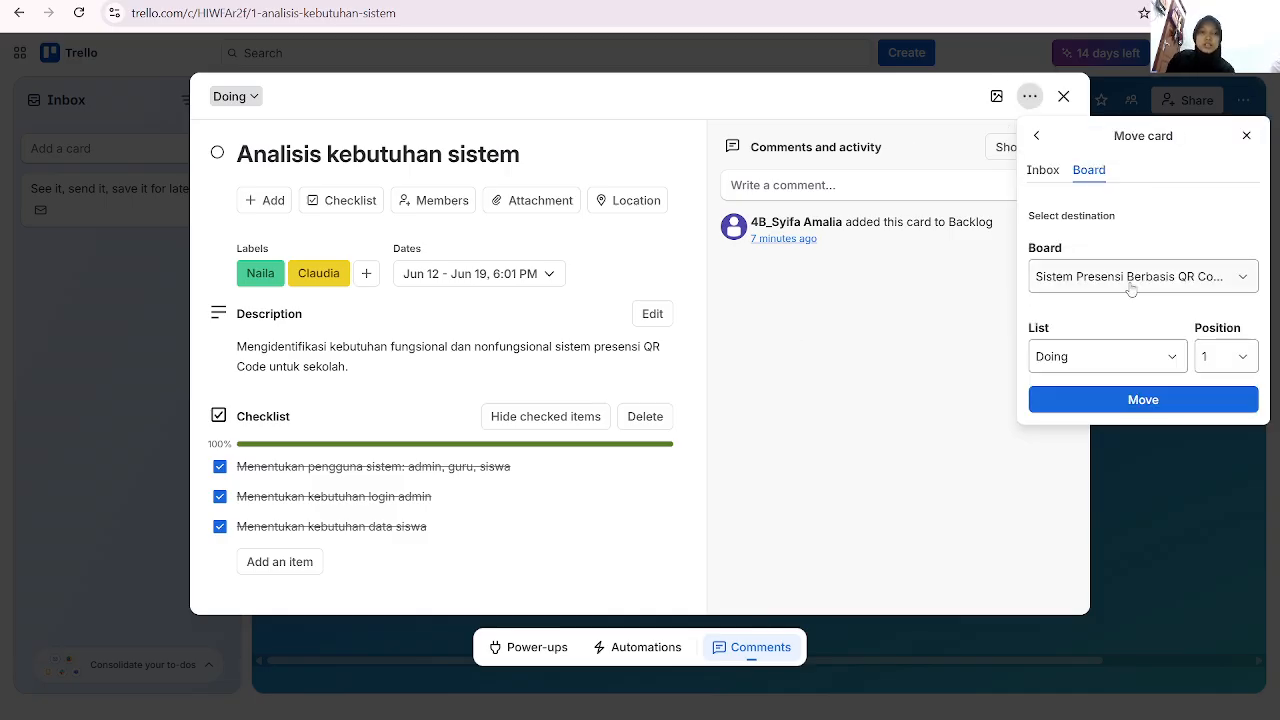
pyautogui.click(1105, 360)
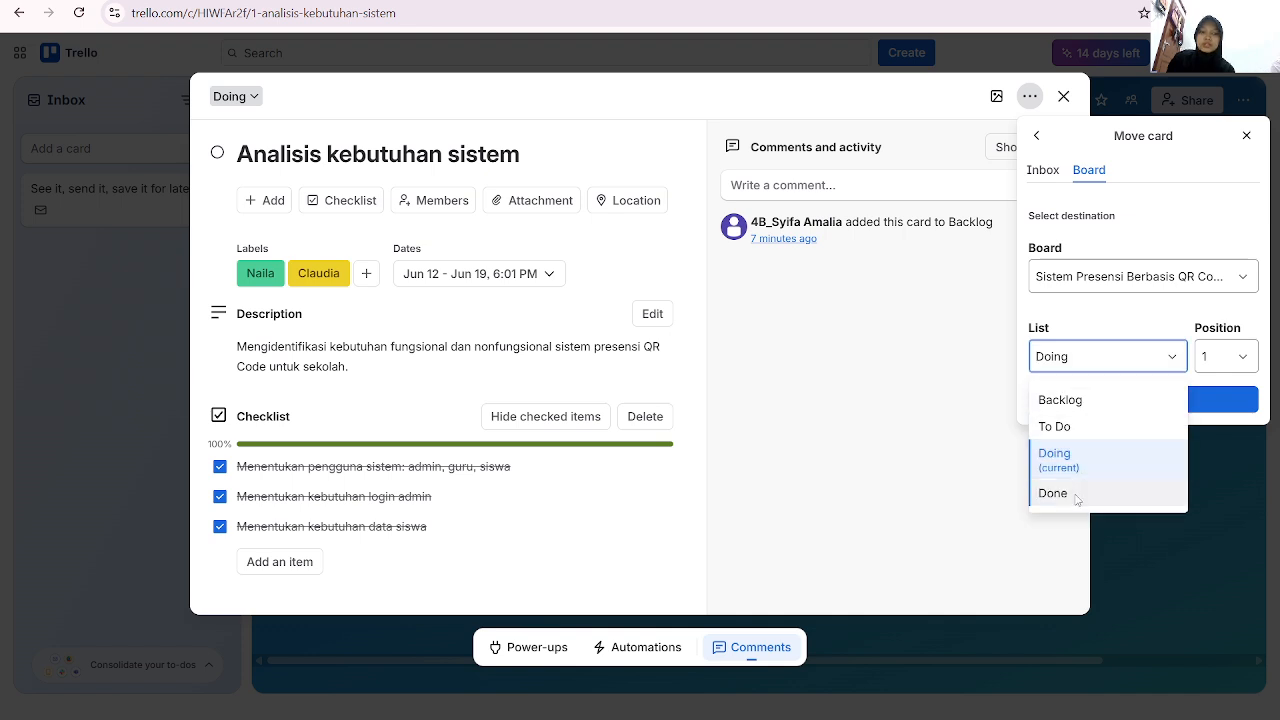
pyautogui.click(1116, 502)
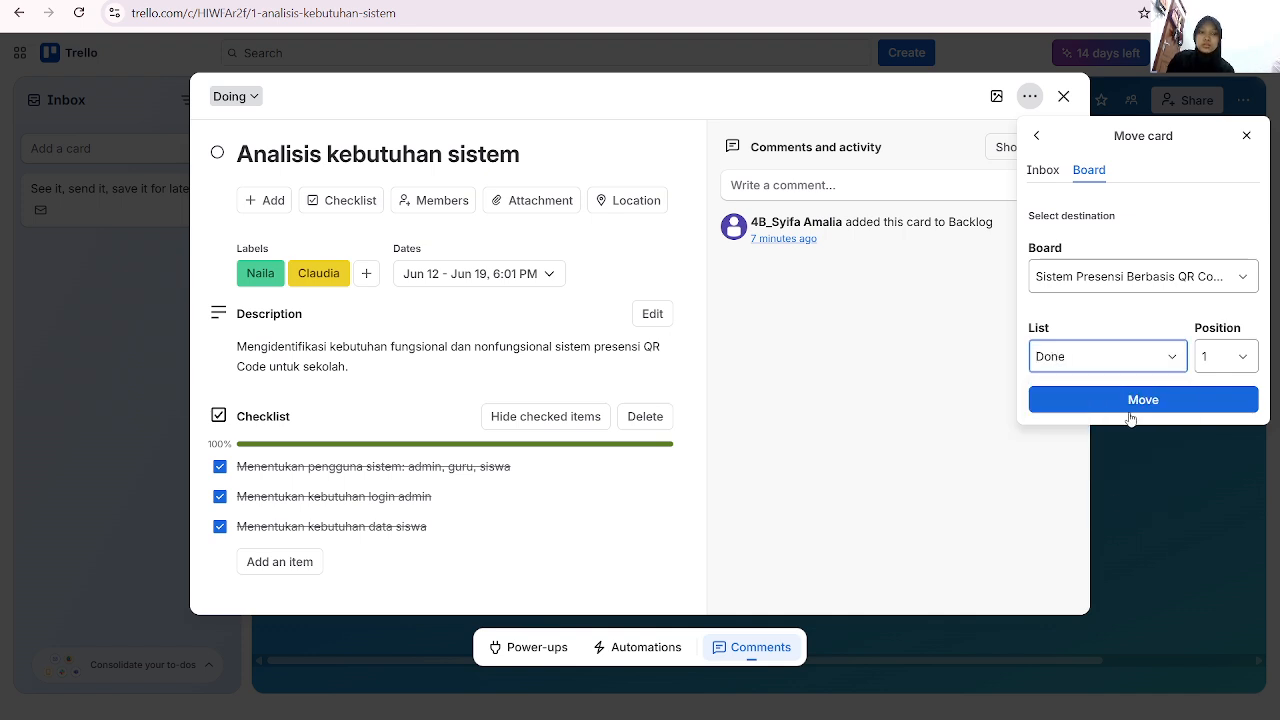
pyautogui.click(1129, 402)
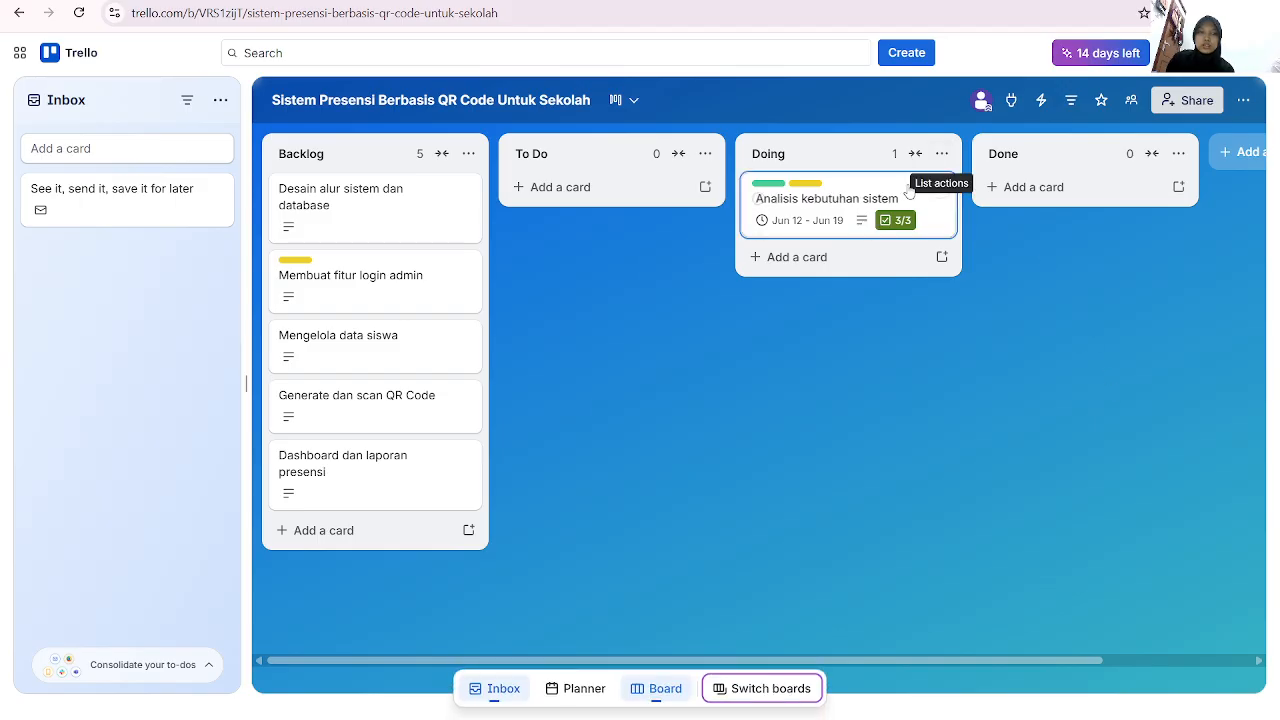
pyautogui.moveTo(910, 188); pyautogui.dragTo(1115, 186)
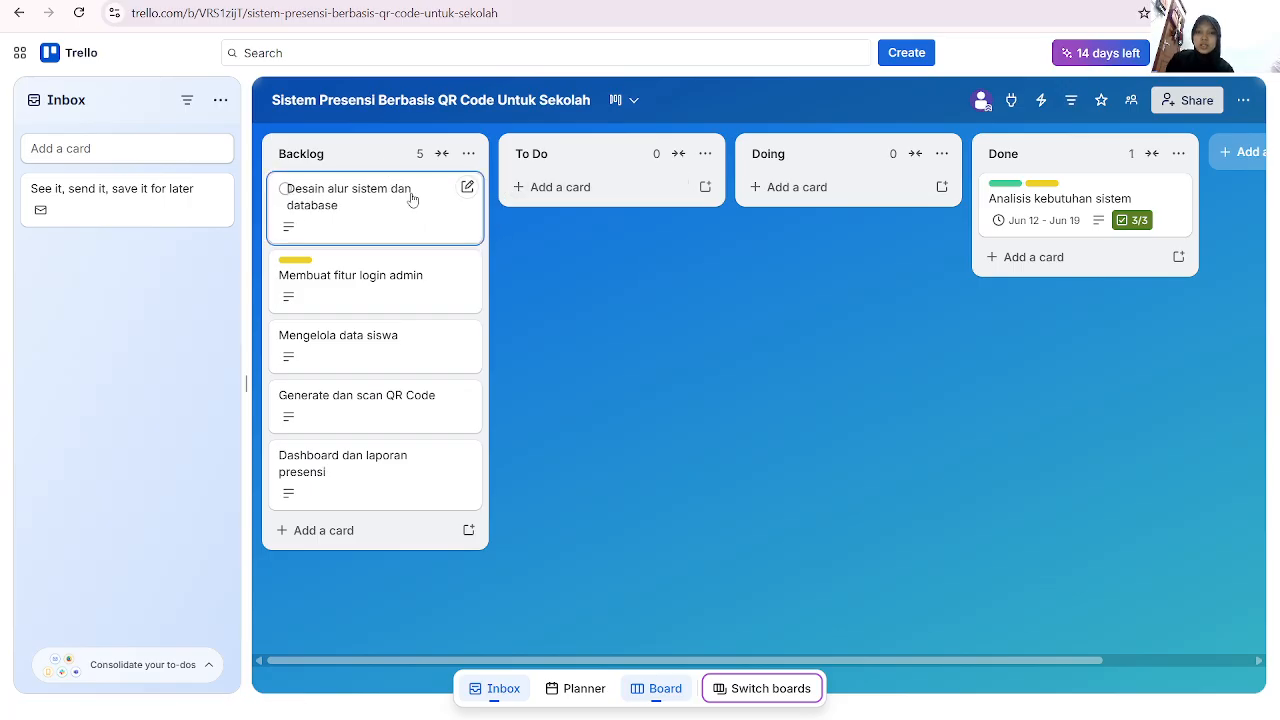
# Move the "Desain alur sistem dan database" and "Membuat fitur login admin" cards from Backlog to the To Do list
pyautogui.moveTo(409, 200); pyautogui.dragTo(562, 197)
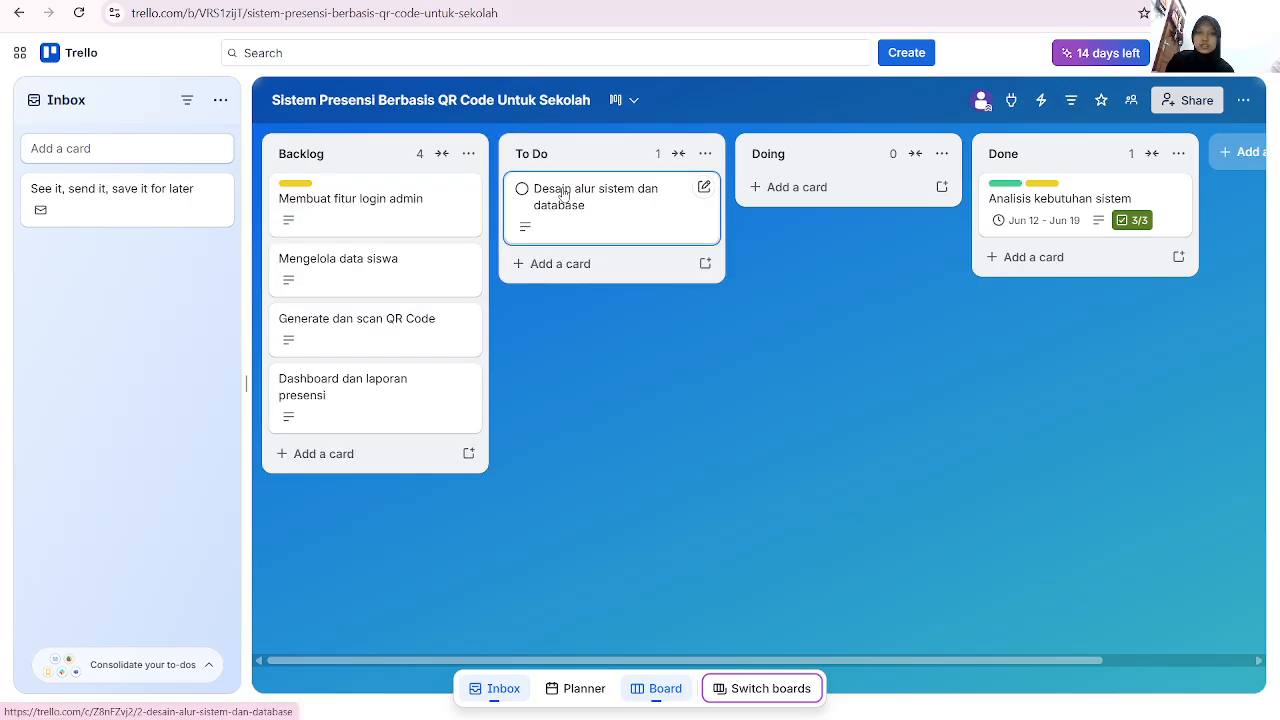
pyautogui.moveTo(361, 205); pyautogui.dragTo(586, 268)
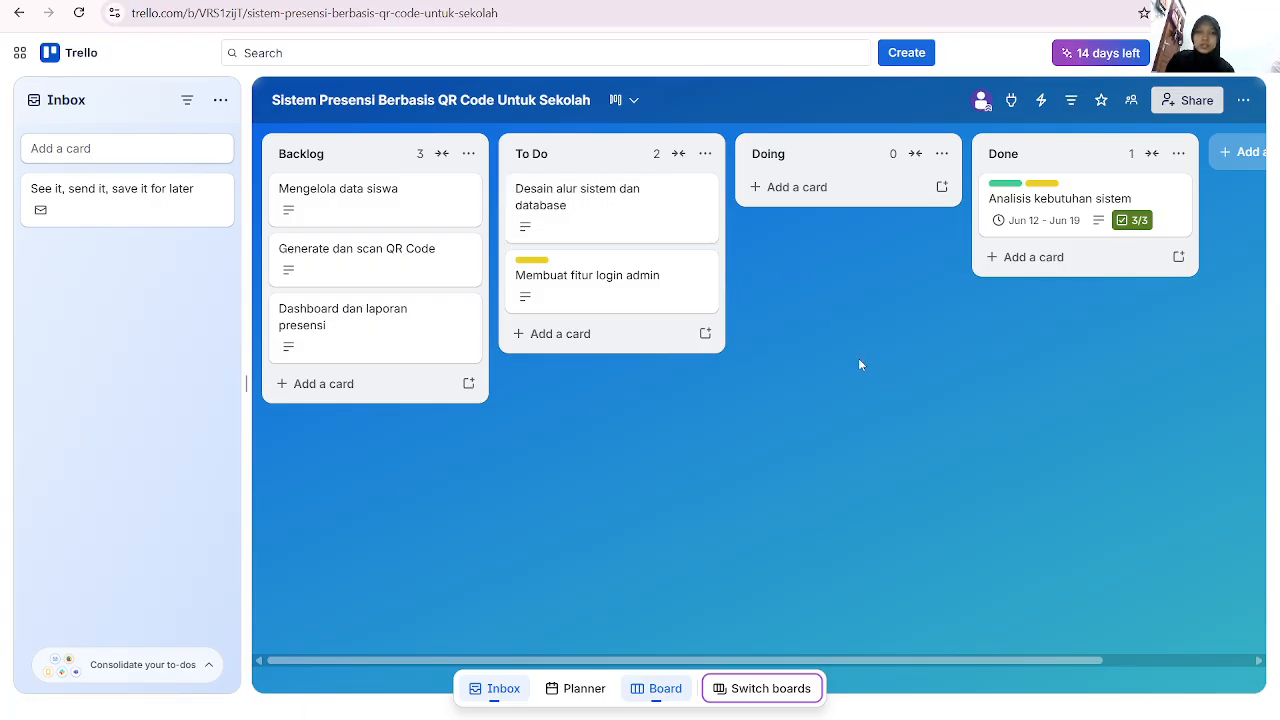
pyautogui.click(1244, 101)
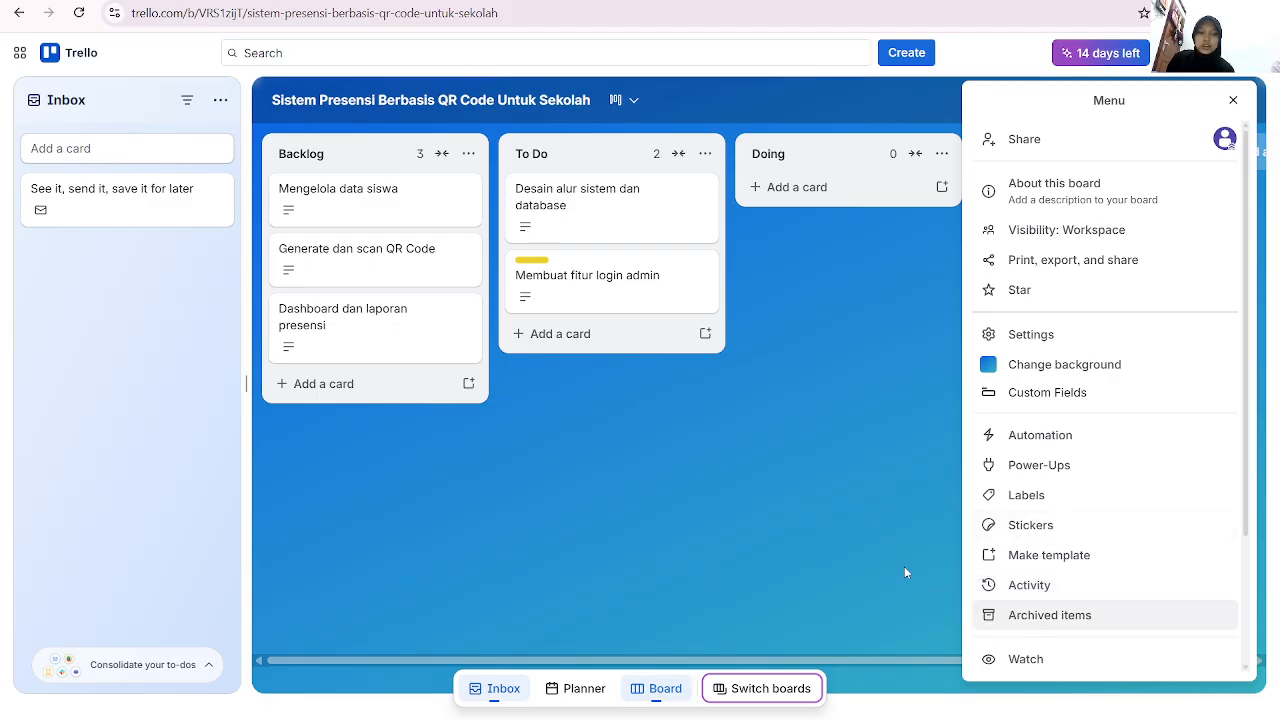
pyautogui.click(815, 437)
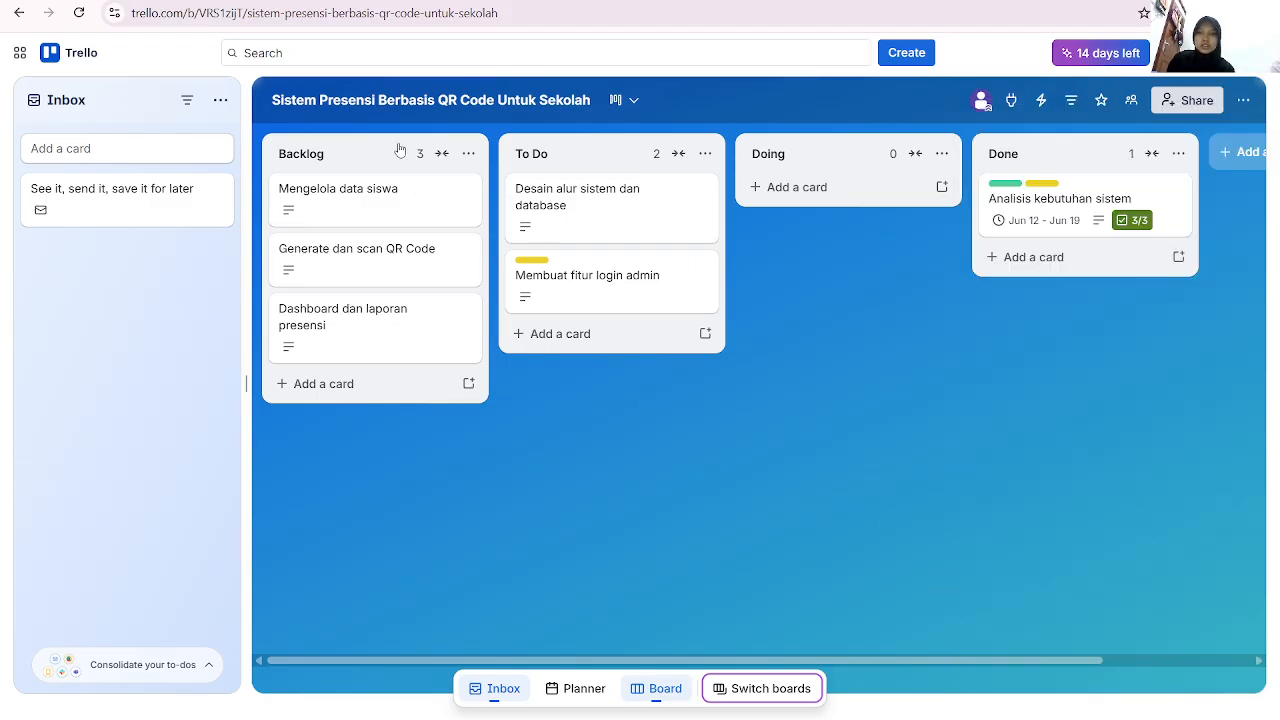
pyautogui.click(221, 101)
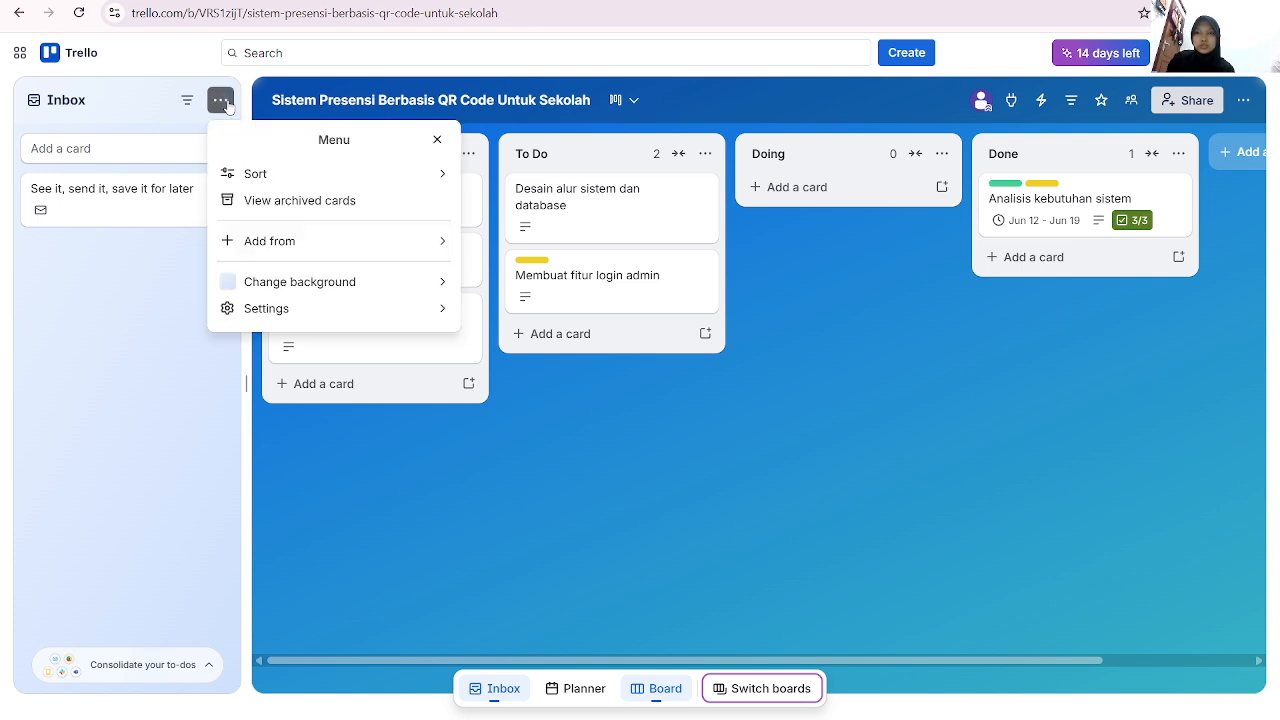
pyautogui.click(221, 101)
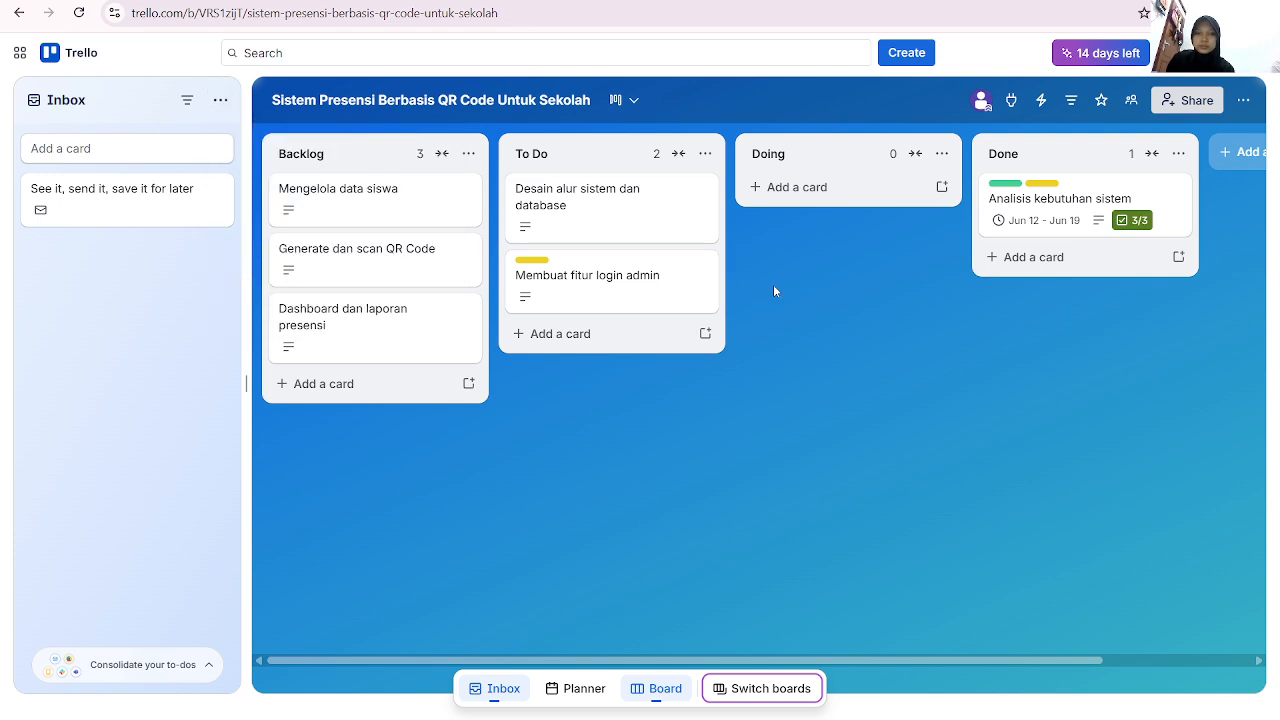
pyautogui.click(942, 154)
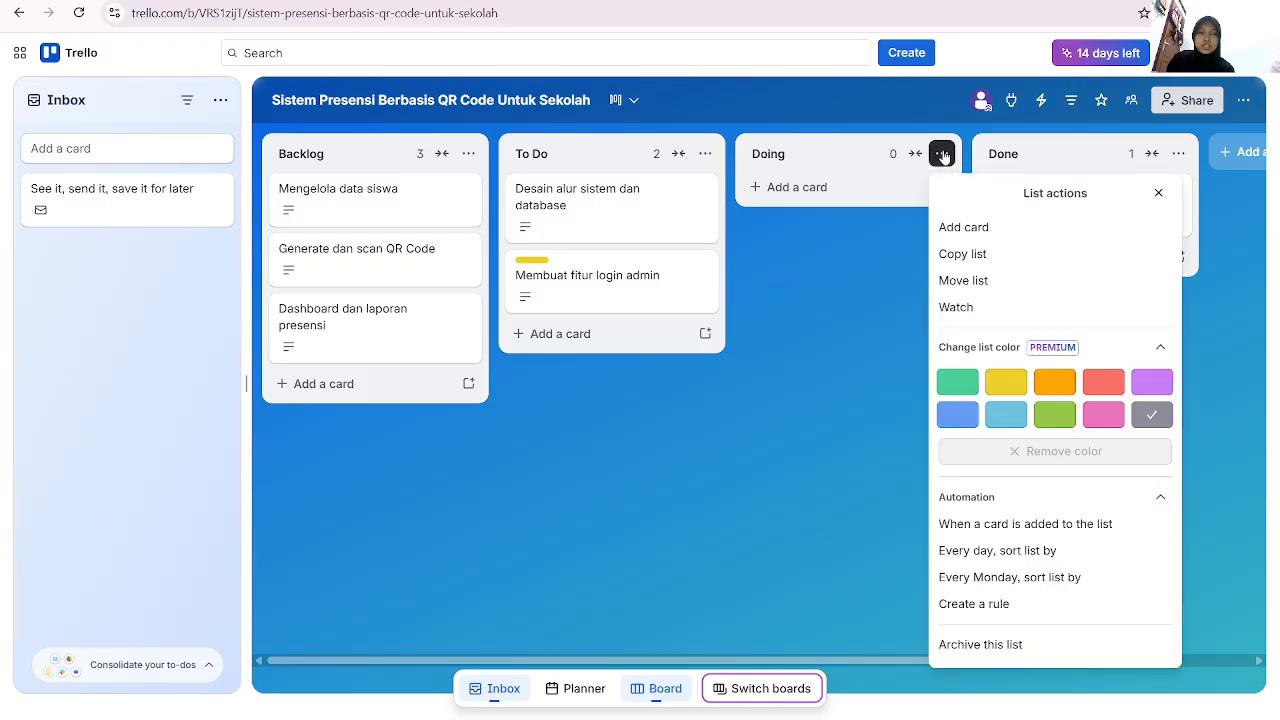
pyautogui.click(865, 360)
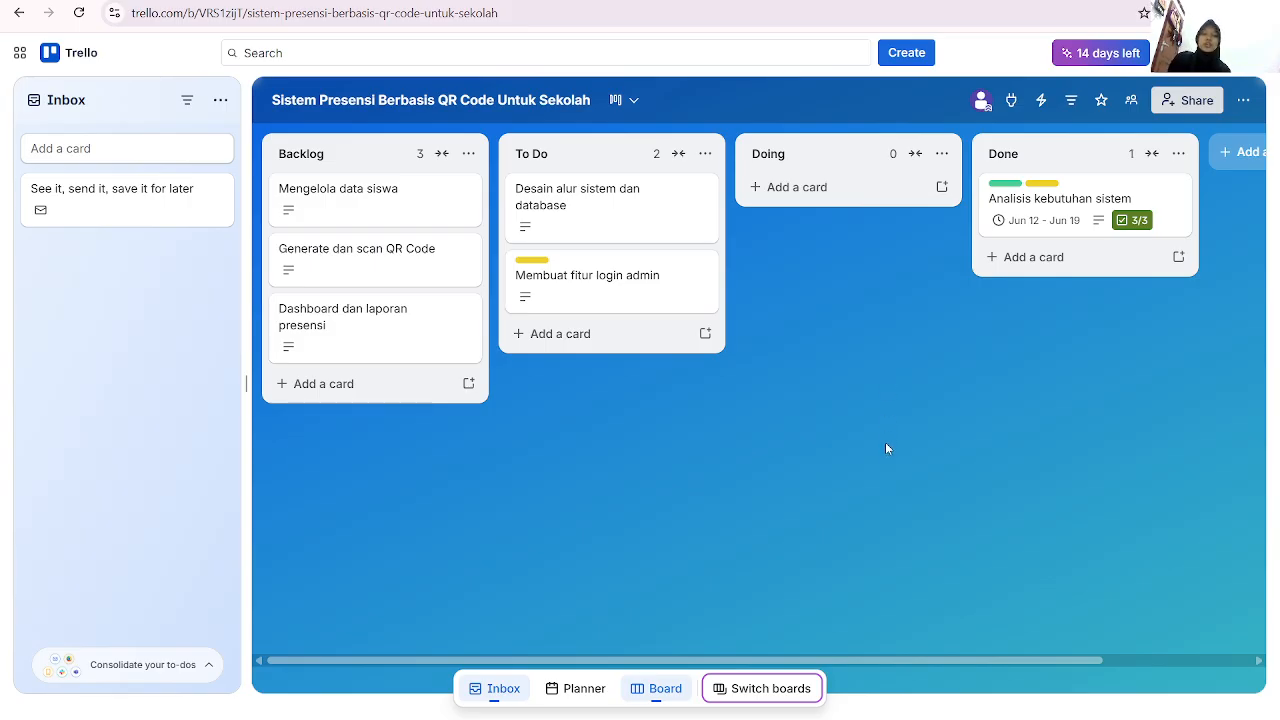
pyautogui.click(844, 714)
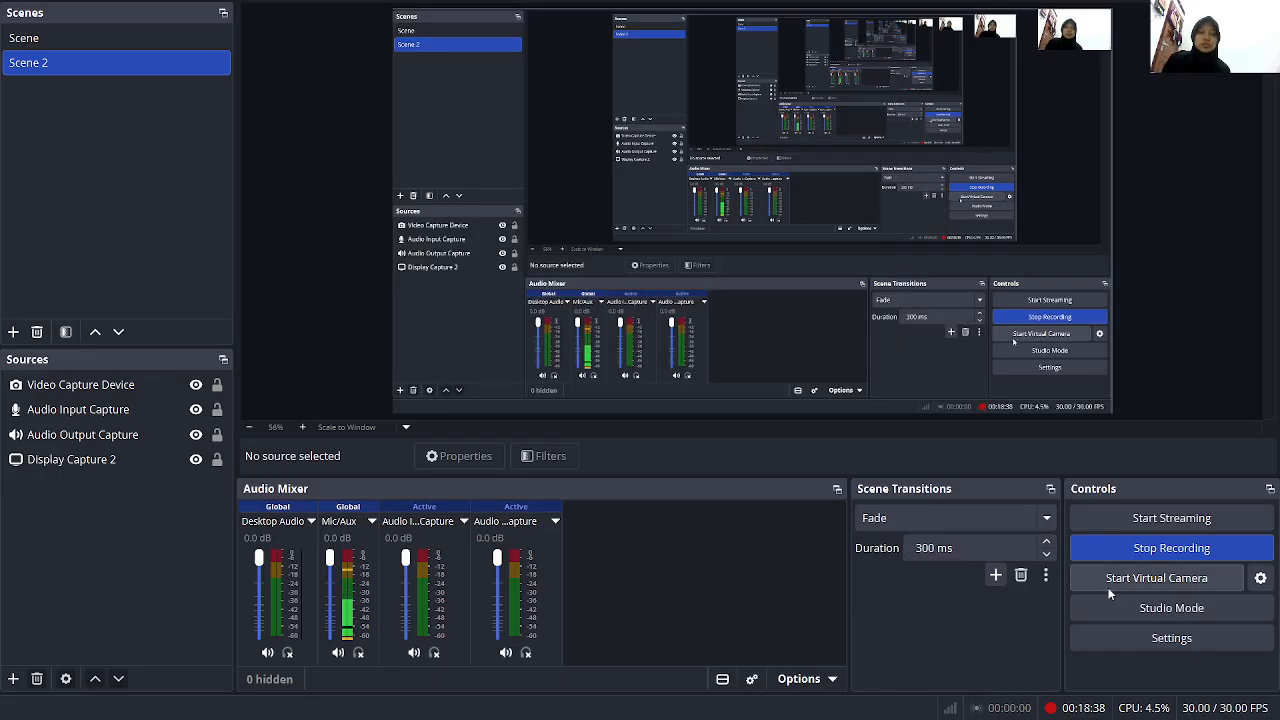